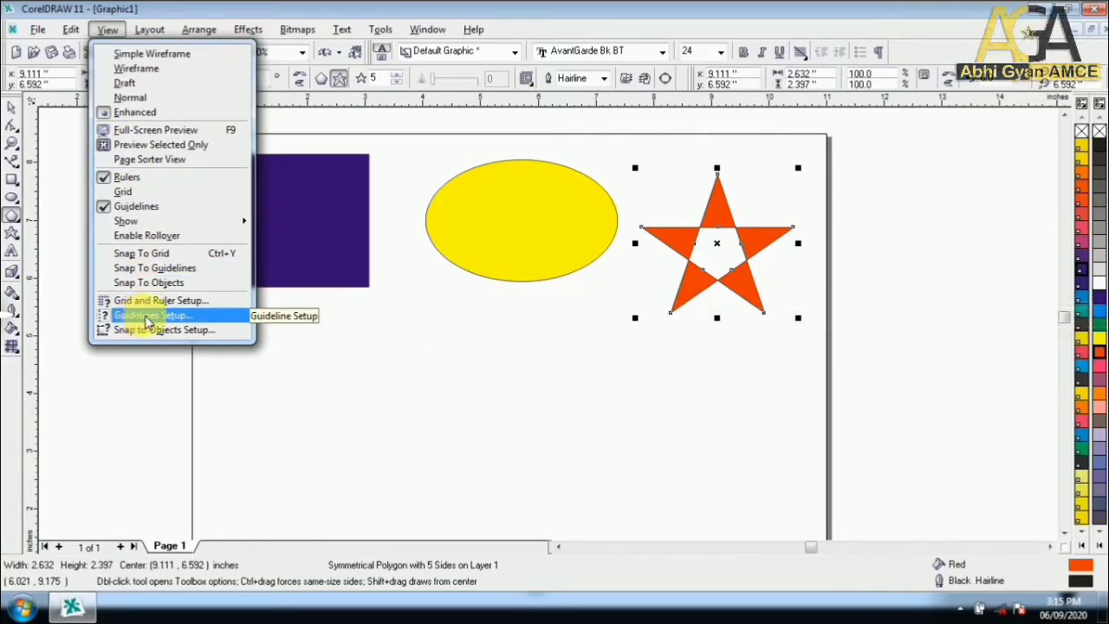
- Switch the drawing display to Simple Wireframe to see only the outlines of the three shapes
left_click(587, 428)
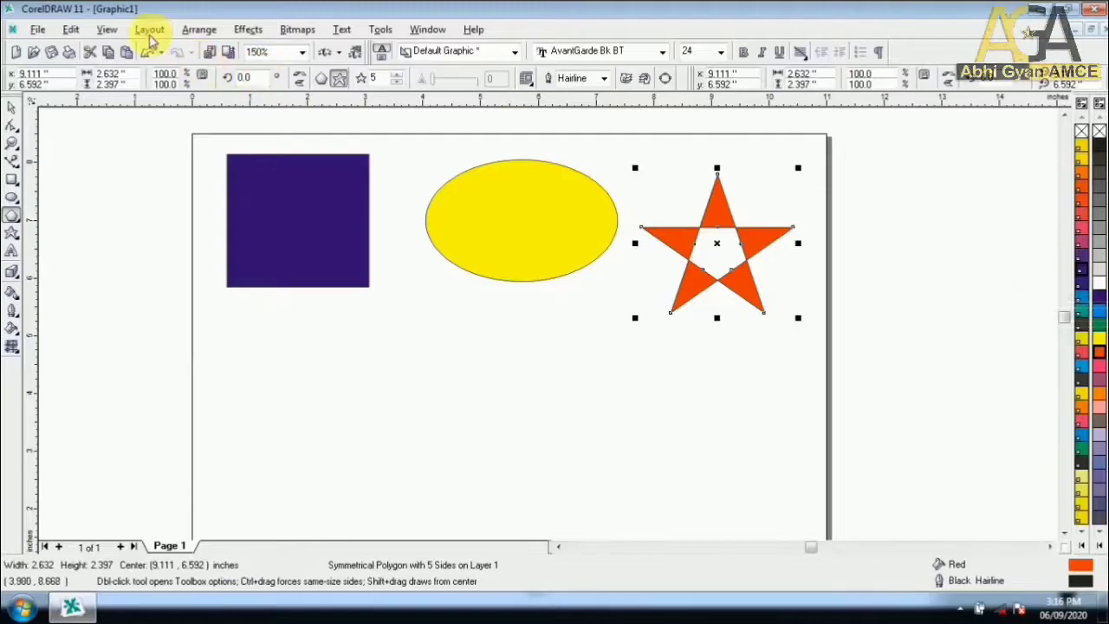
left_click(108, 29)
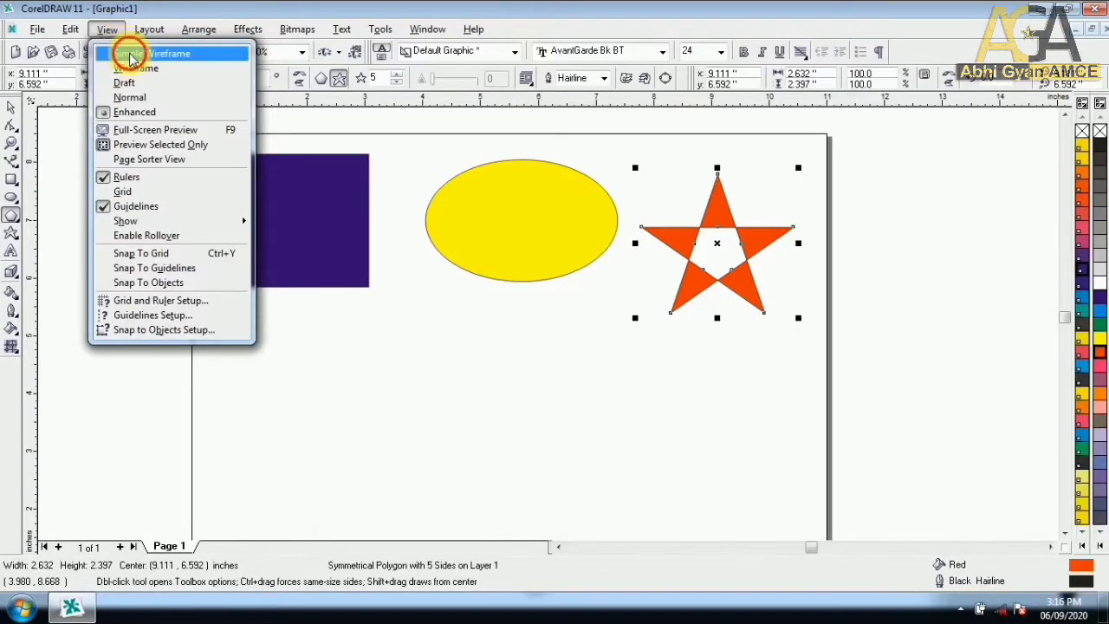
left_click(130, 53)
scroll(436, 143, "up", 1)
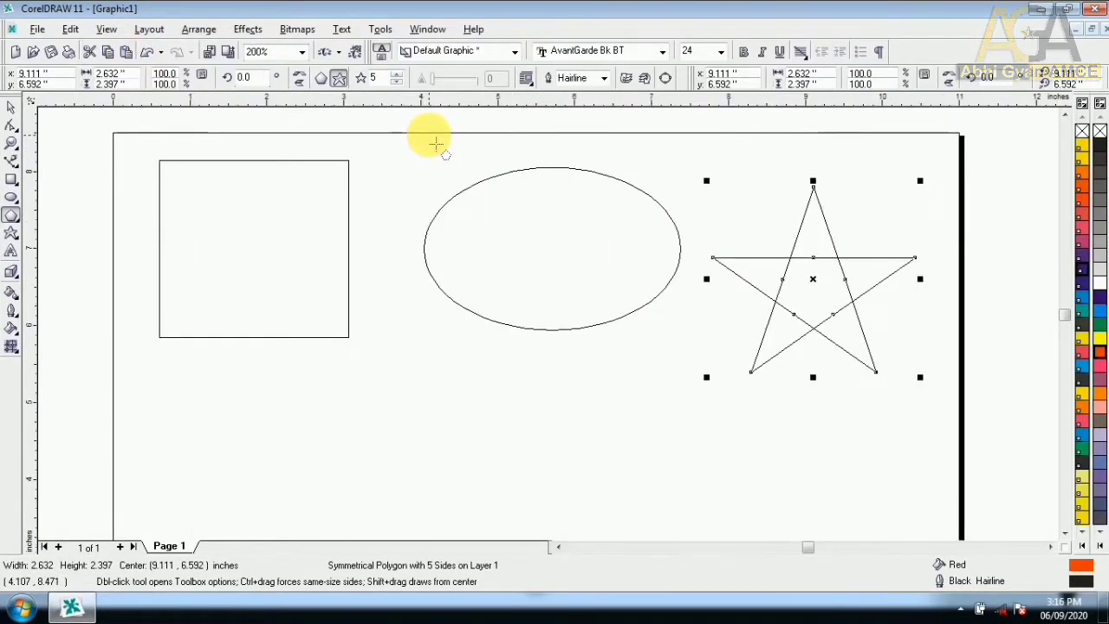
left_click(107, 29)
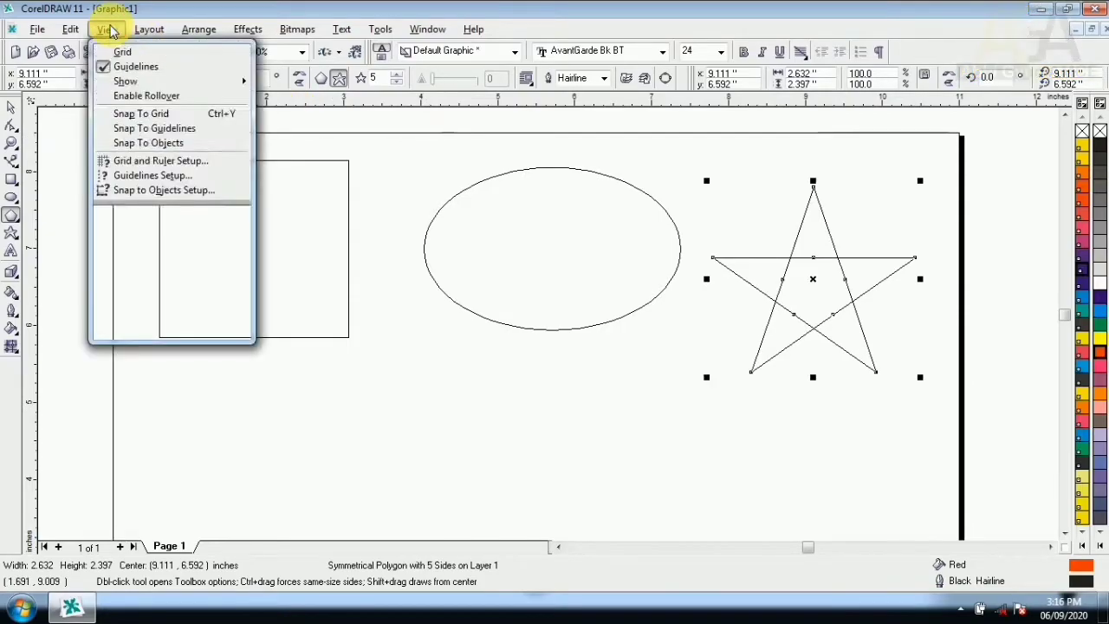
left_click(108, 30)
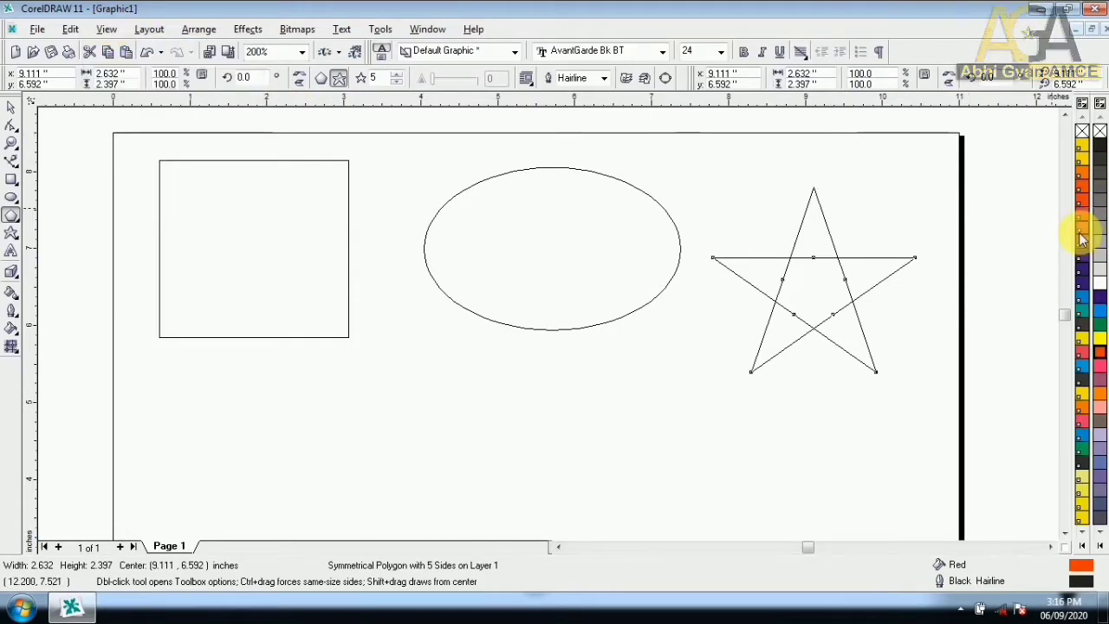
- Give the selected star a PANTONE Reflex Blue fill and a 50% Black outline
left_click(1080, 276)
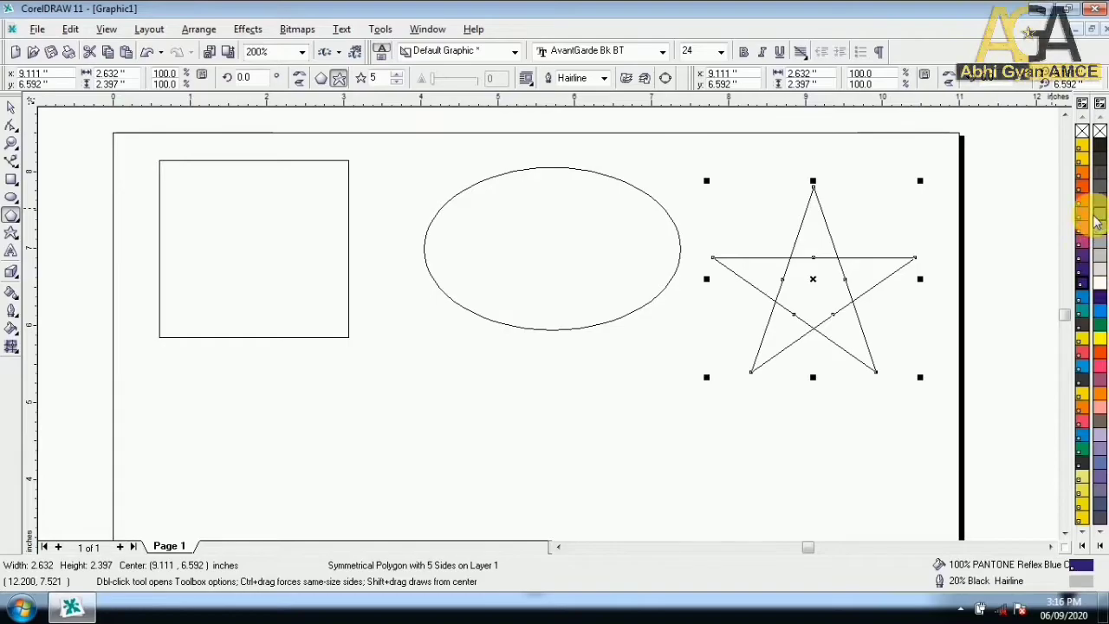
scroll(1072, 182, "up", 3)
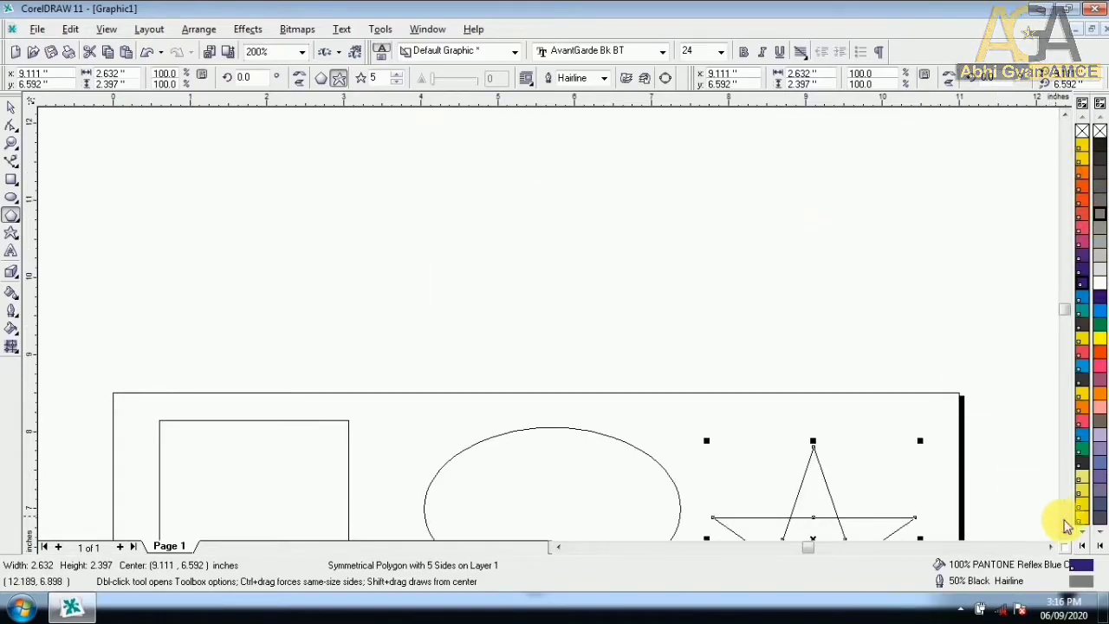
left_click(1065, 533)
left_click(1066, 532)
left_click(1066, 532)
left_click(1066, 532)
left_click(1066, 533)
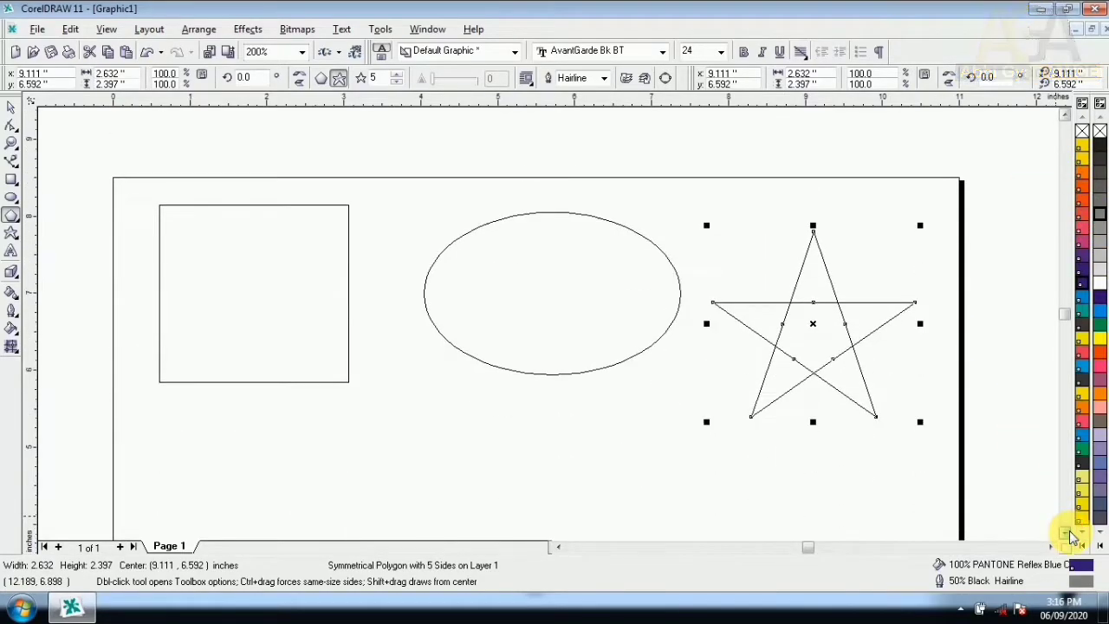
- Switch the display to Wireframe and give the star a Cyan fill with a Magenta outline
left_click(106, 29)
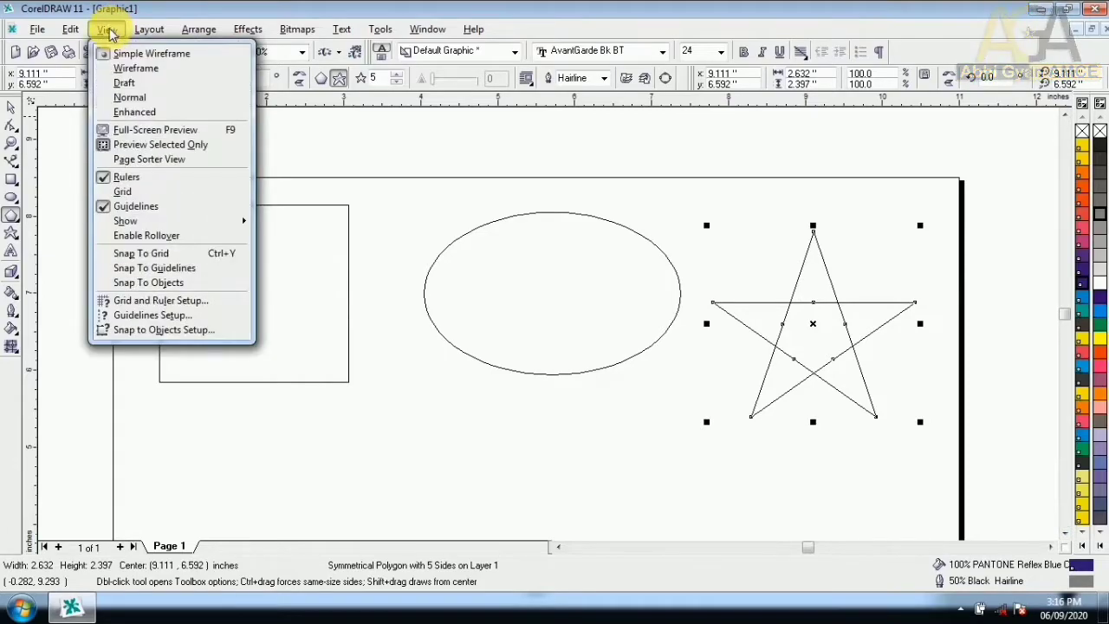
left_click(119, 71)
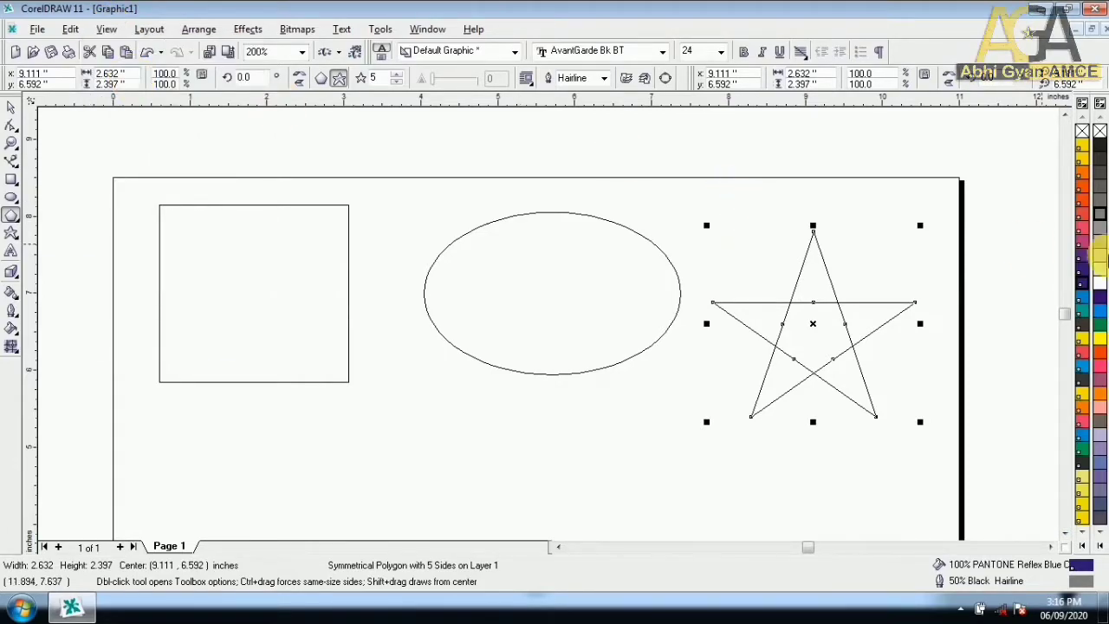
left_click(1100, 305)
right_click(1101, 340)
right_click(1101, 364)
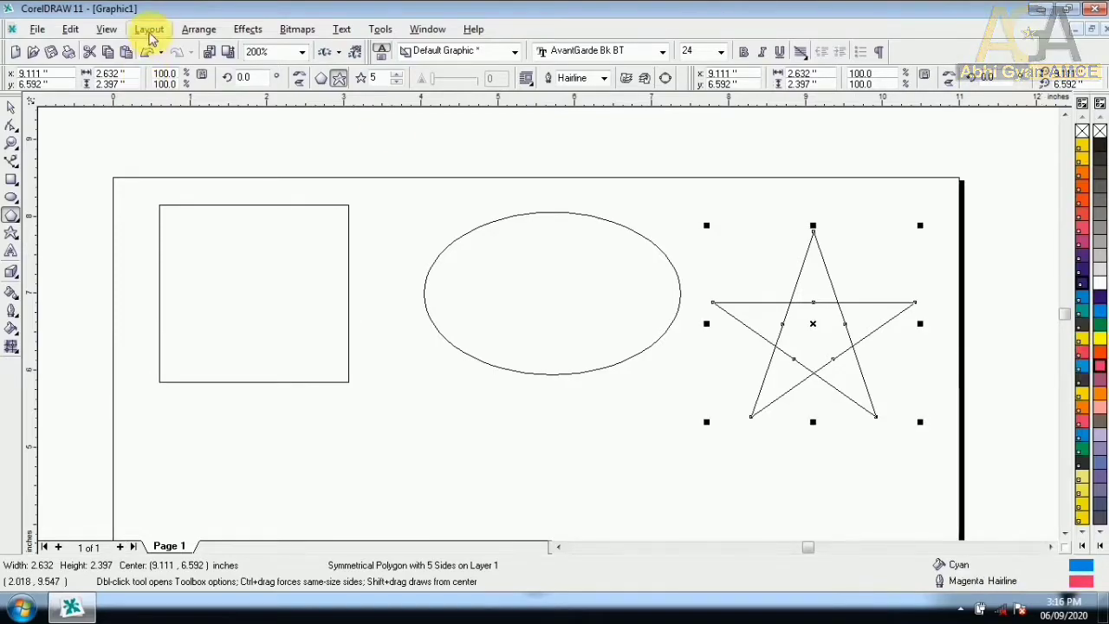
- Switch the display to Draft and change the star's fill to Red
left_click(107, 29)
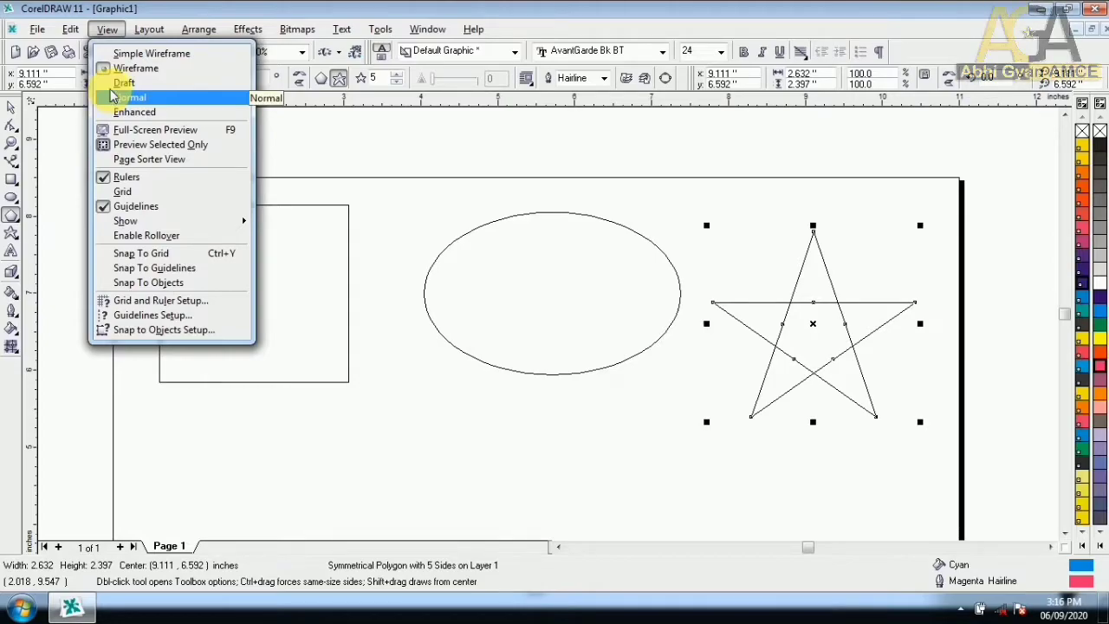
left_click(114, 80)
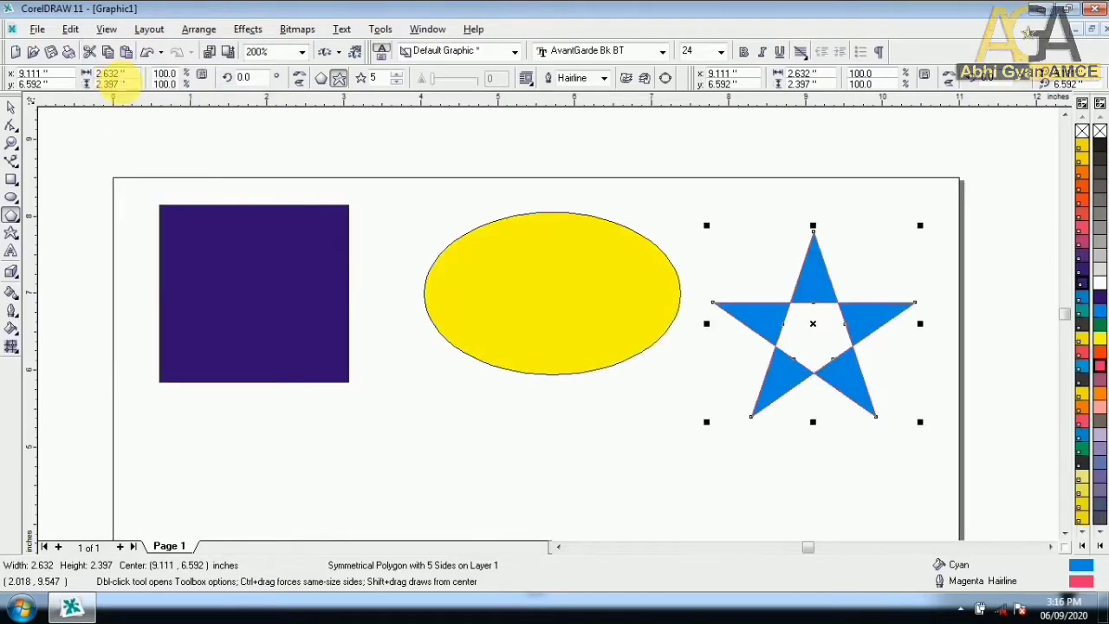
left_click(1099, 323)
left_click(1099, 338)
left_click(1101, 368)
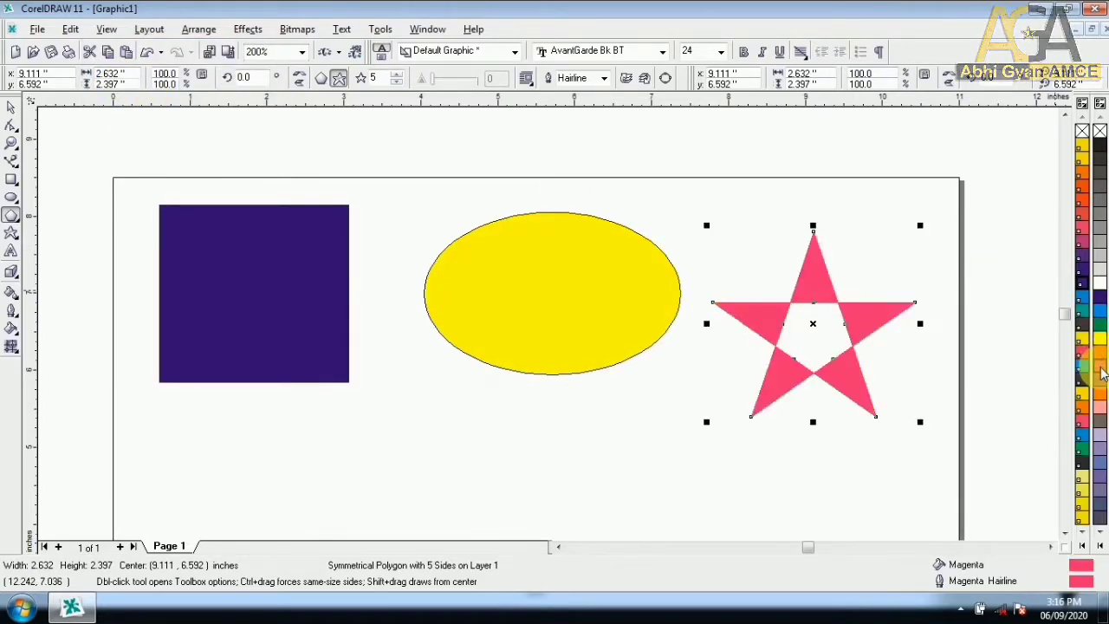
left_click(1099, 352)
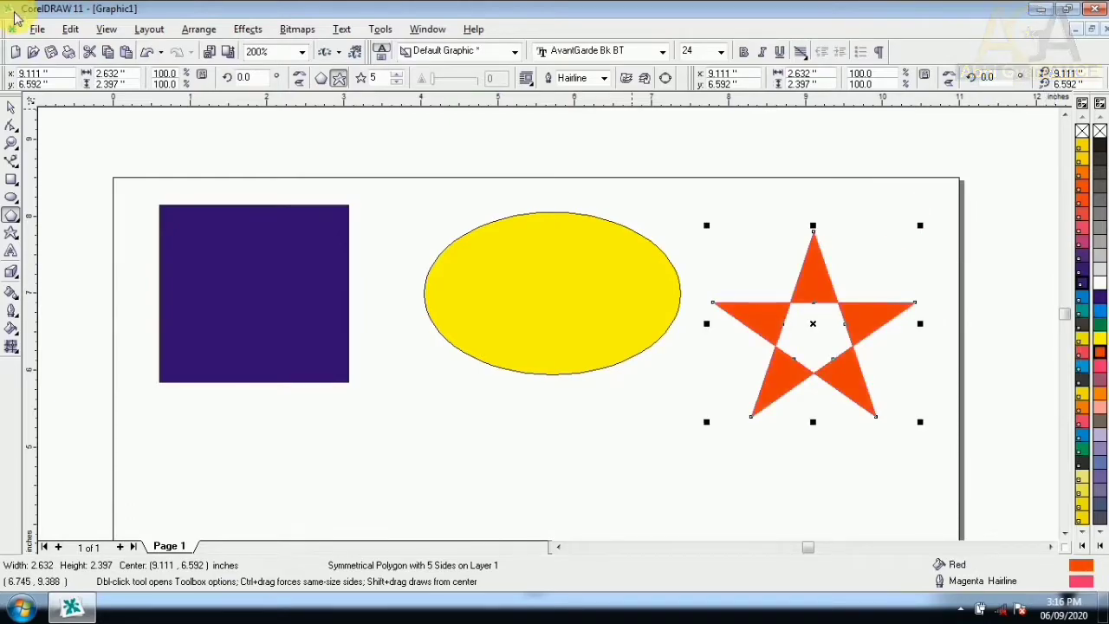
- Switch the display to Normal and examine the edge quality of the yellow ellipse up close
left_click(106, 30)
left_click(133, 99)
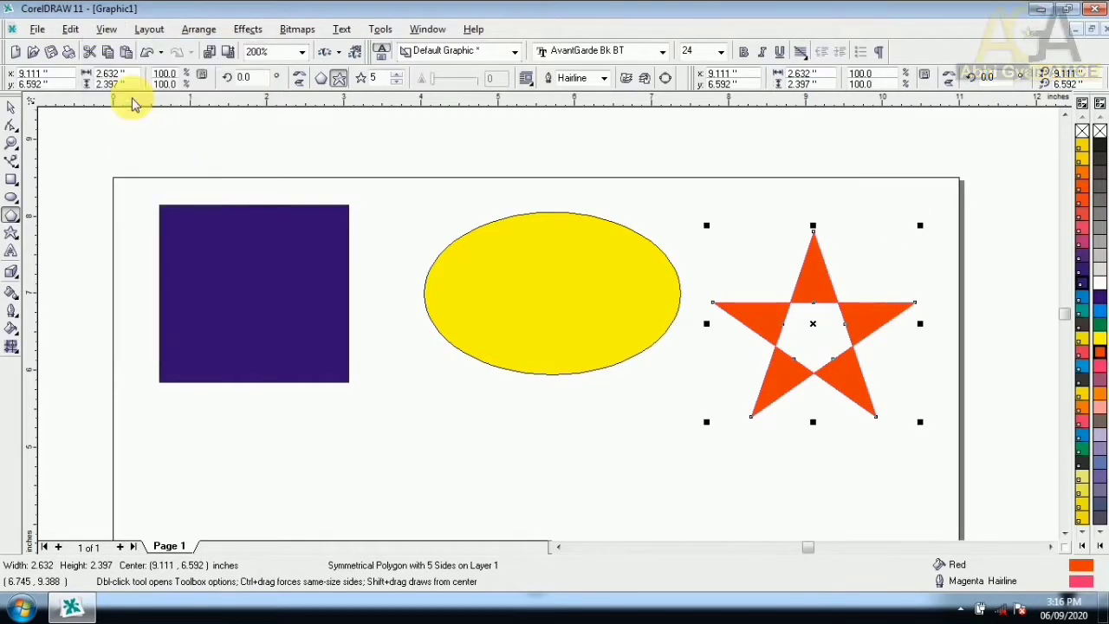
left_click(107, 29)
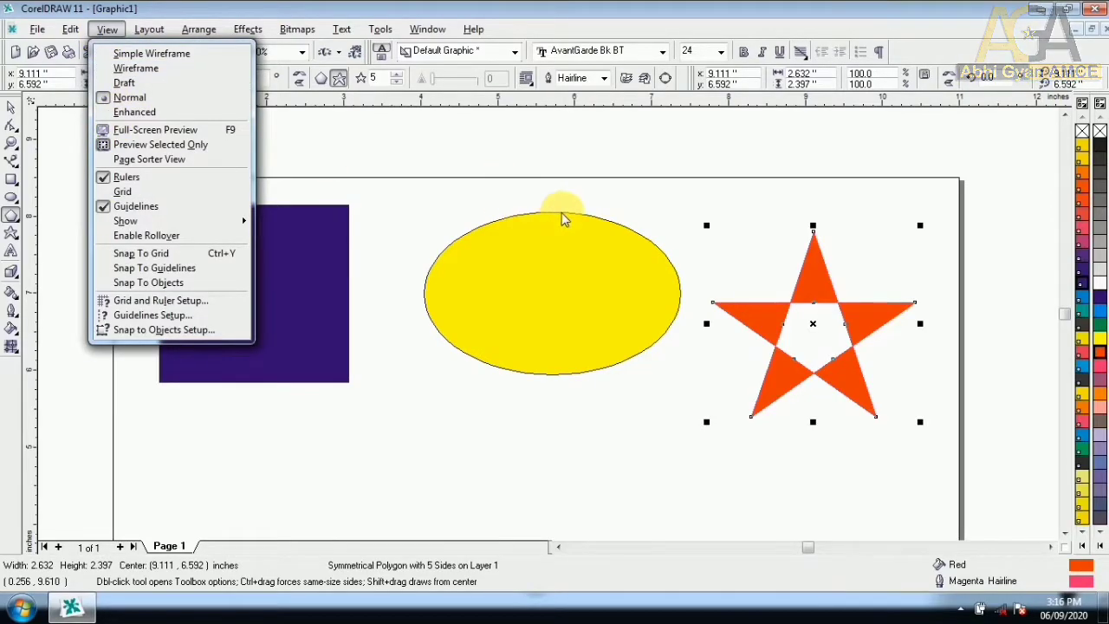
left_click(518, 224)
scroll(520, 224, "up", 4)
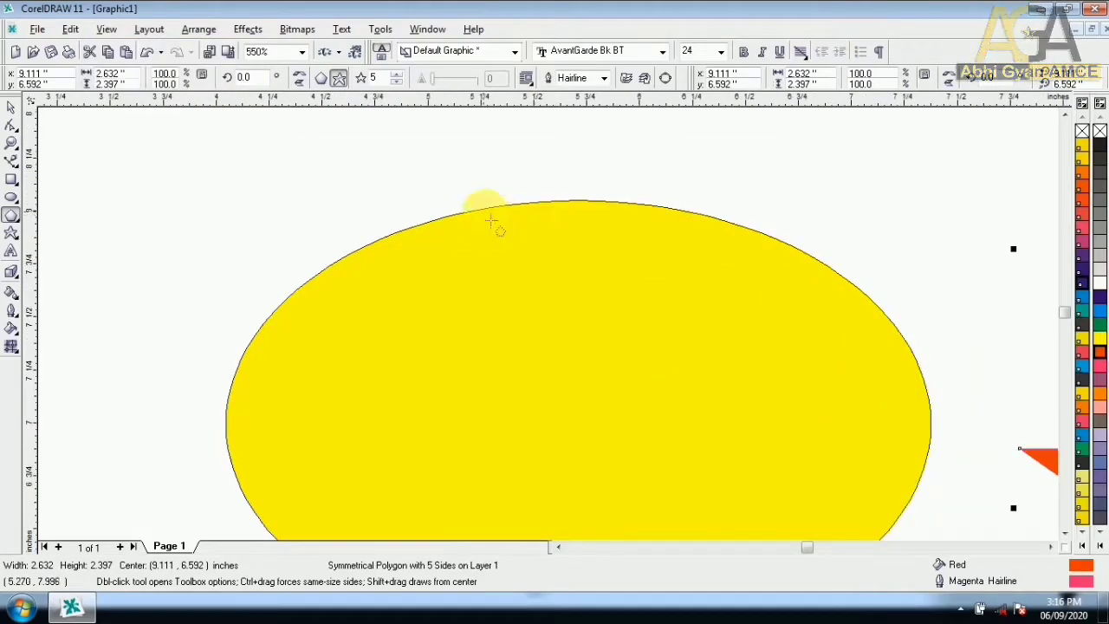
- Switch the display to Enhanced and examine the ellipse's edge in that quality
left_click(148, 30)
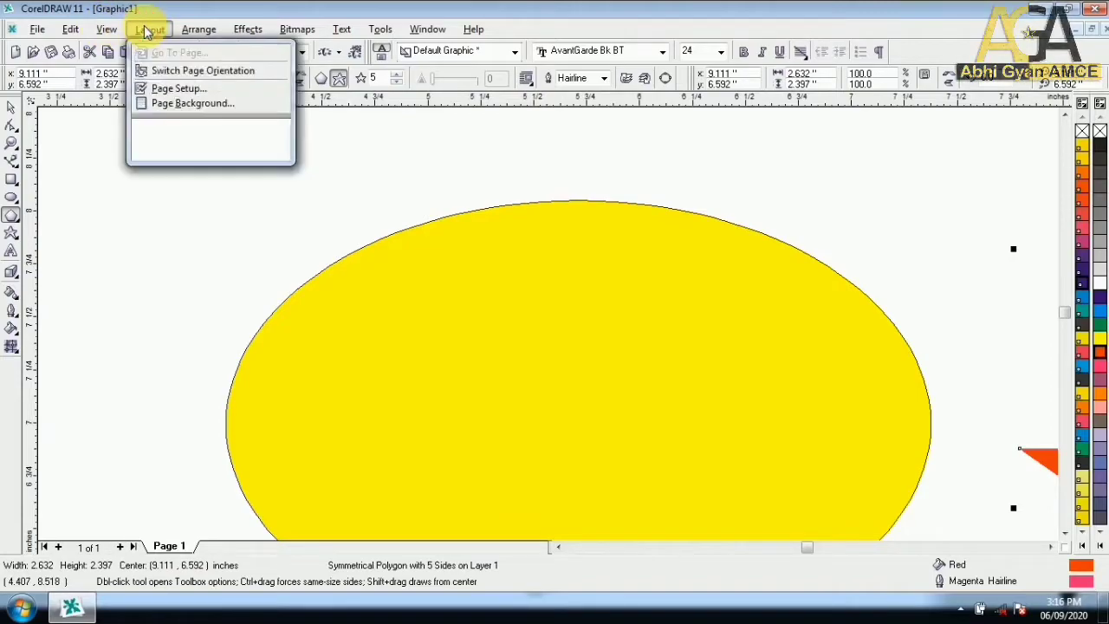
mouse_move(109, 28)
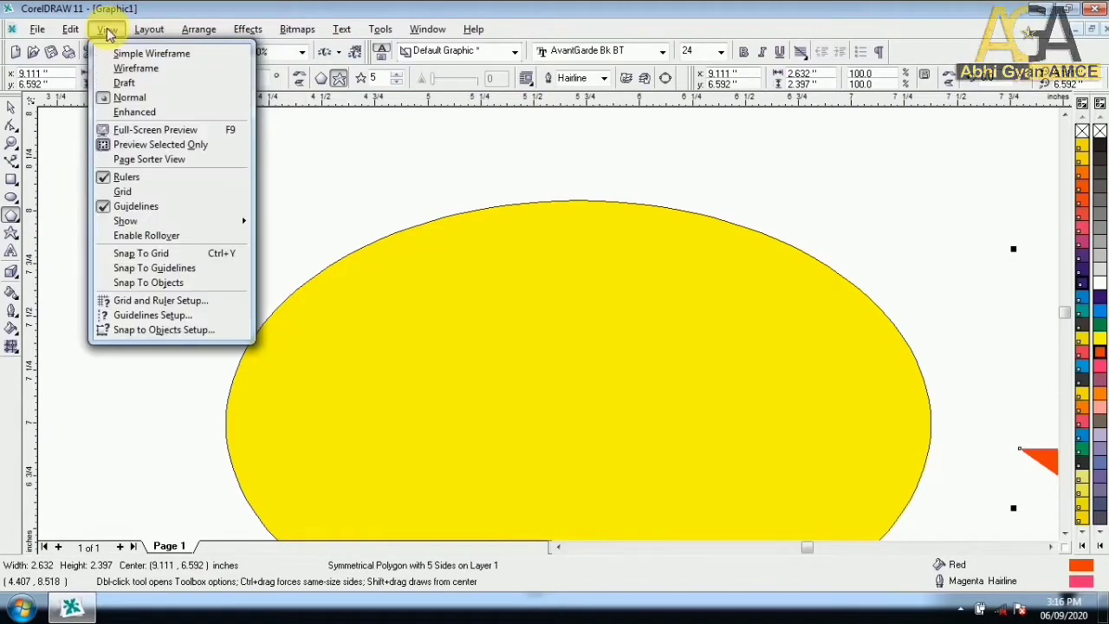
left_click(130, 113)
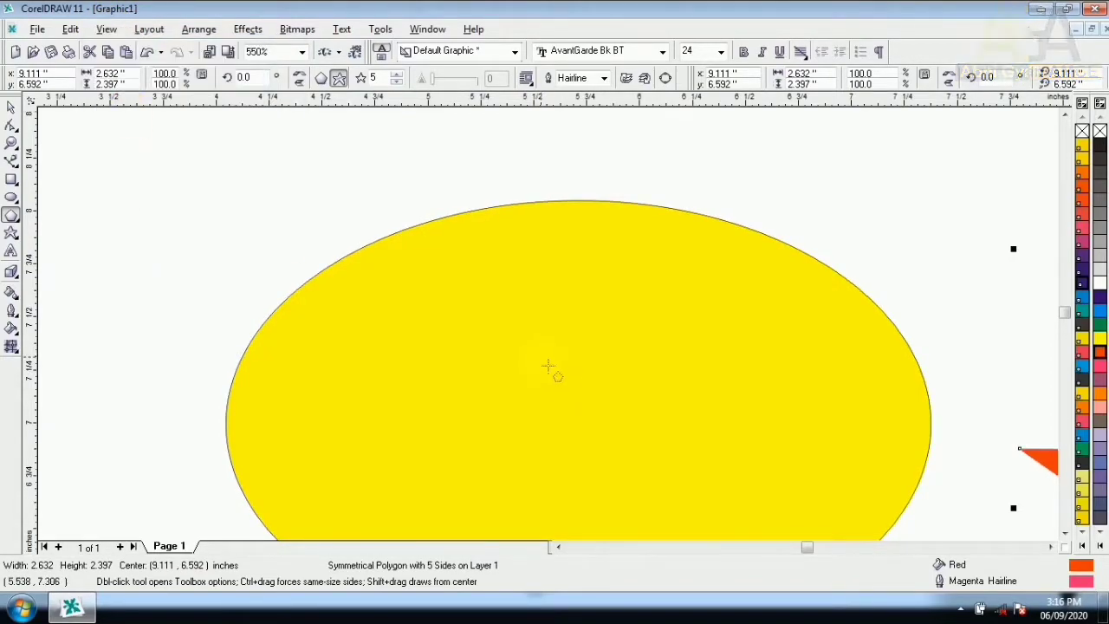
scroll(549, 339, "down", 3)
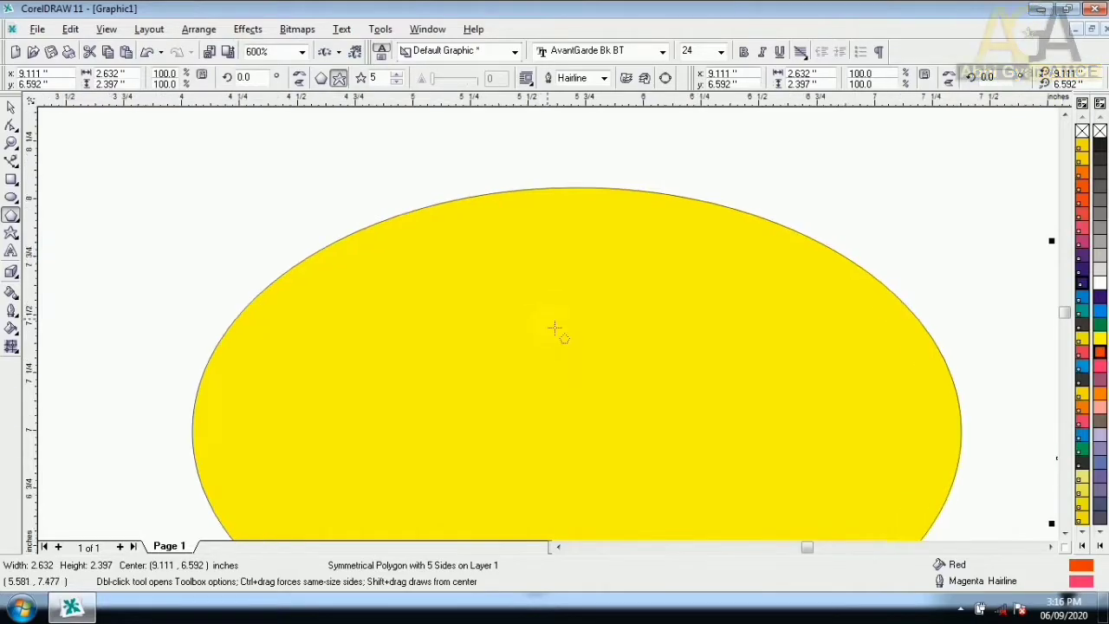
scroll(554, 329, "up", 1)
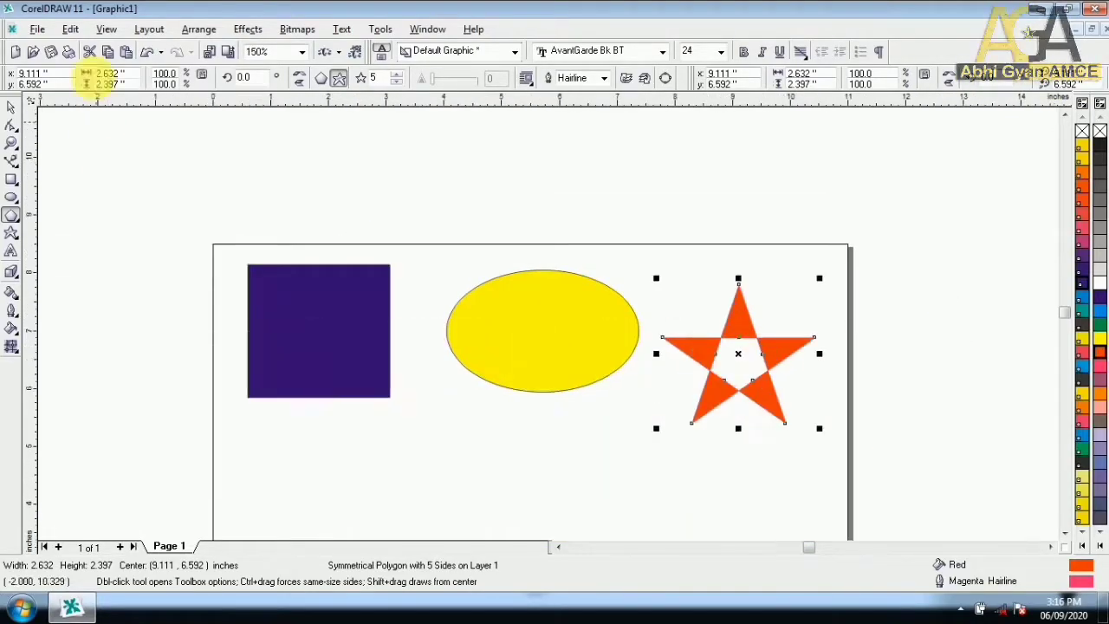
left_click(108, 28)
left_click(121, 112)
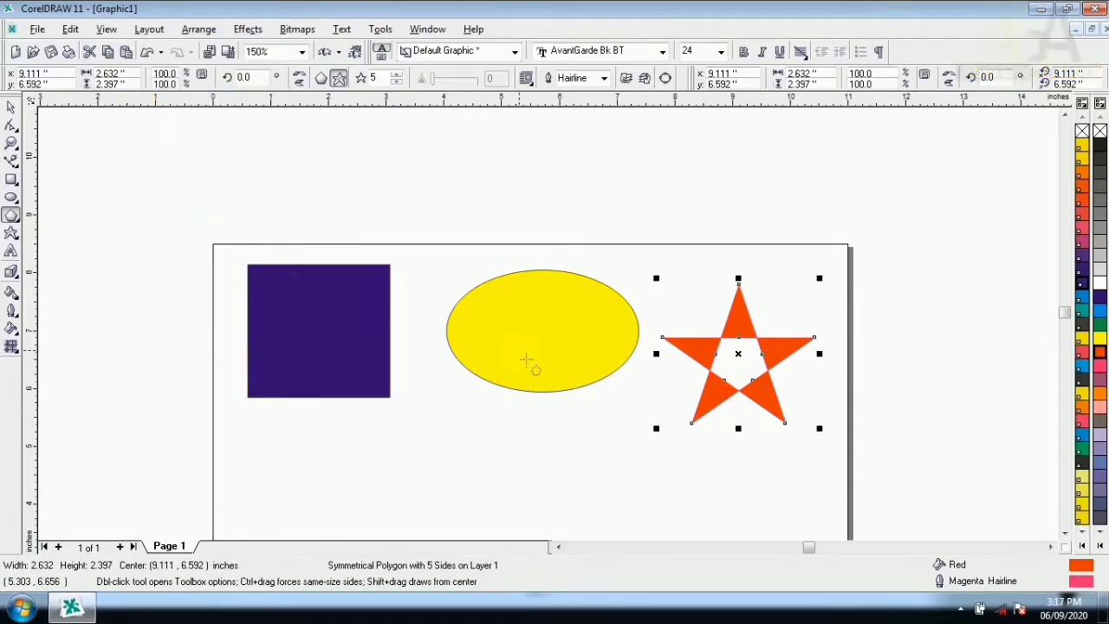
- Preview only the selected star in full-screen mode and return to the drawing
left_click(102, 31)
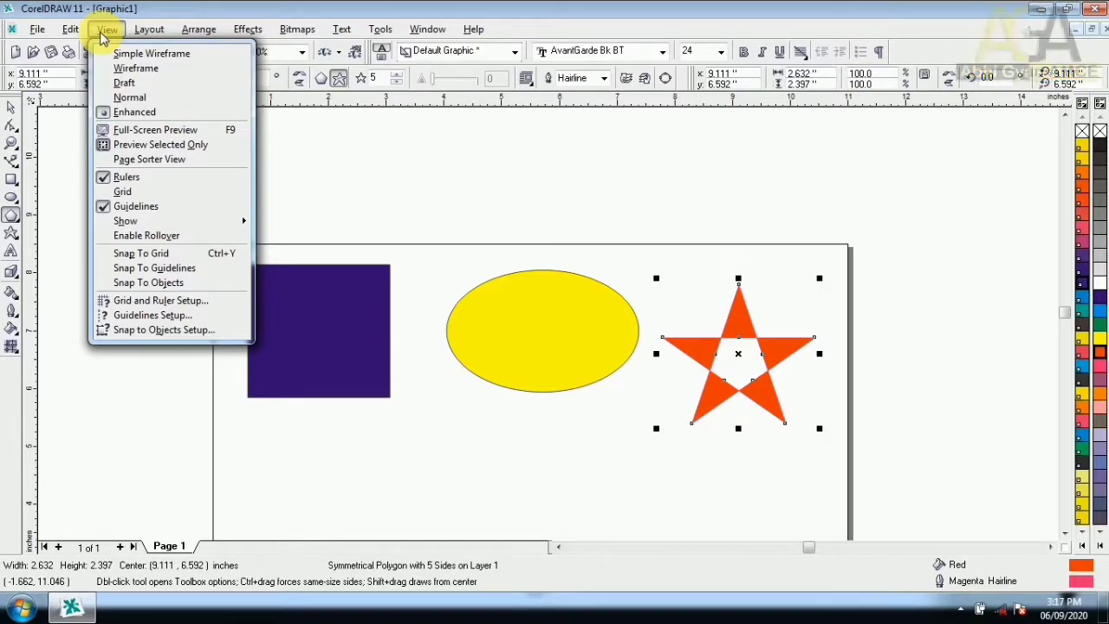
left_click(68, 162)
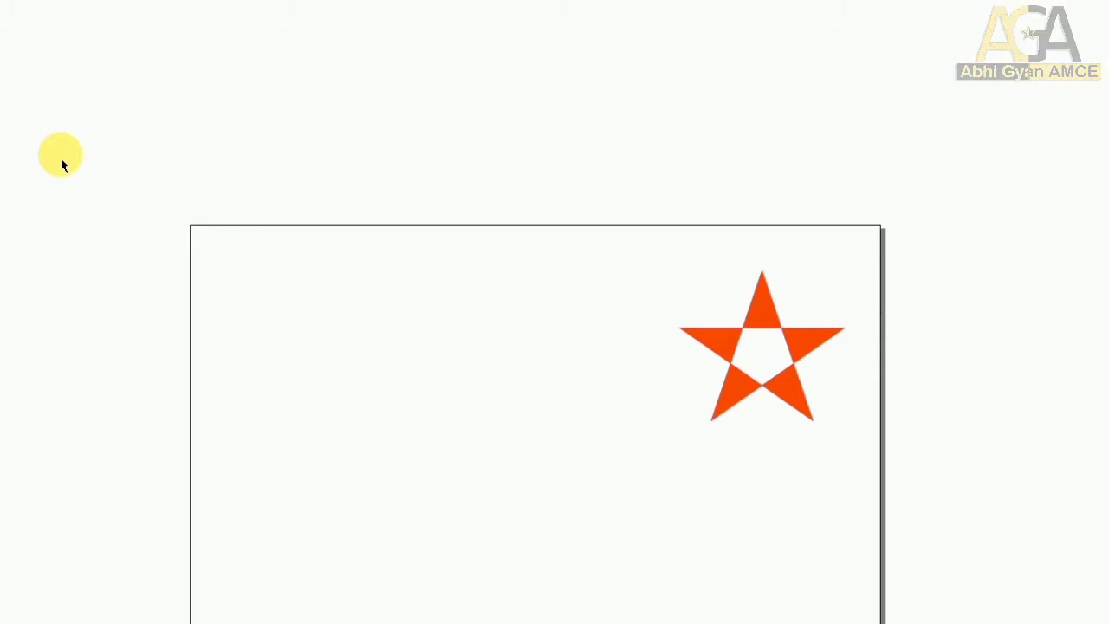
left_click(61, 158)
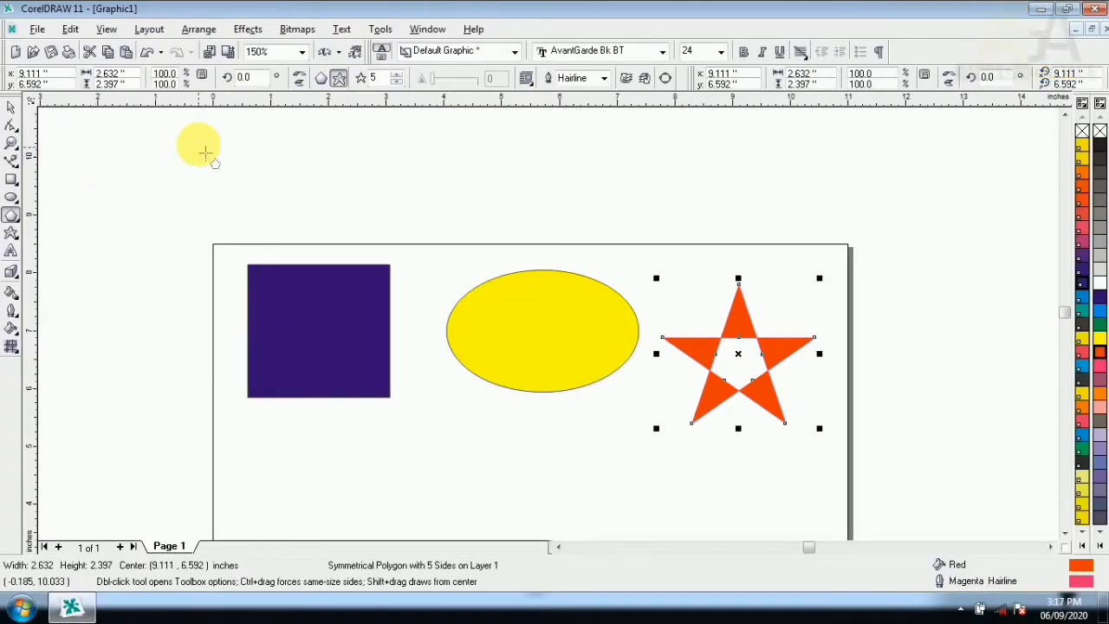
left_click(99, 30)
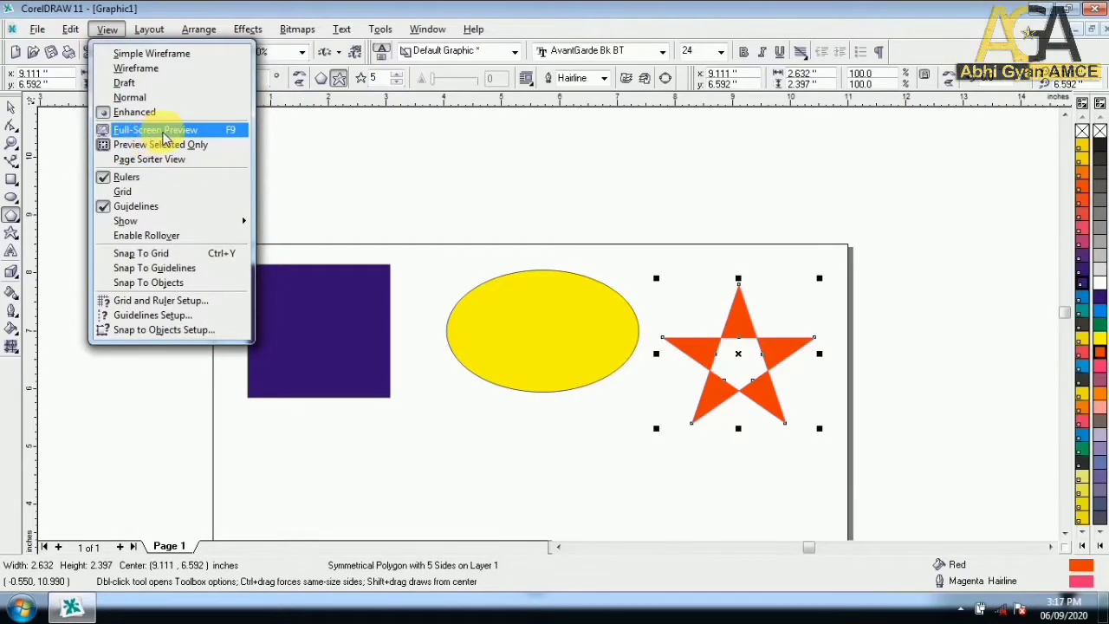
left_click(160, 139)
left_click(169, 140)
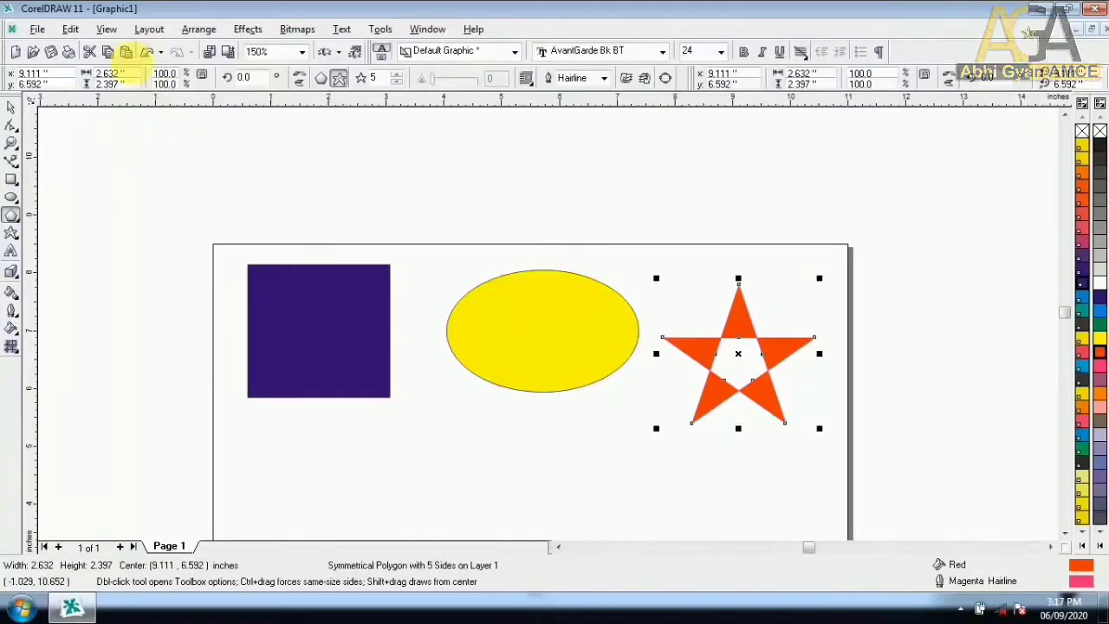
- Select the yellow ellipse, preview it alone in full-screen mode, and return to the drawing
left_click(107, 28)
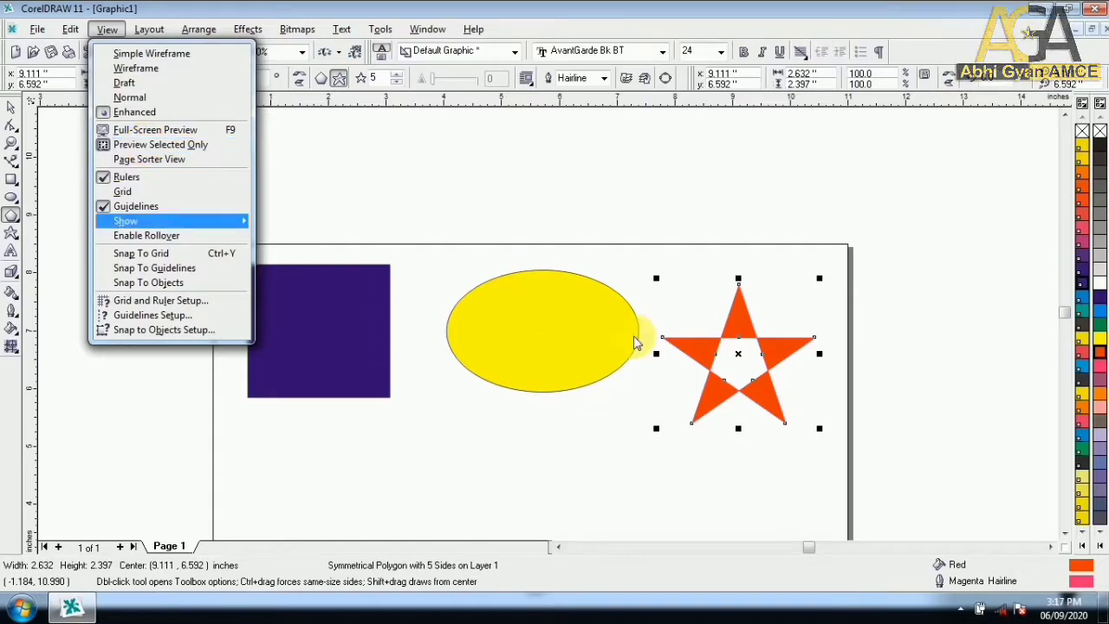
left_click(589, 346)
left_click(582, 351)
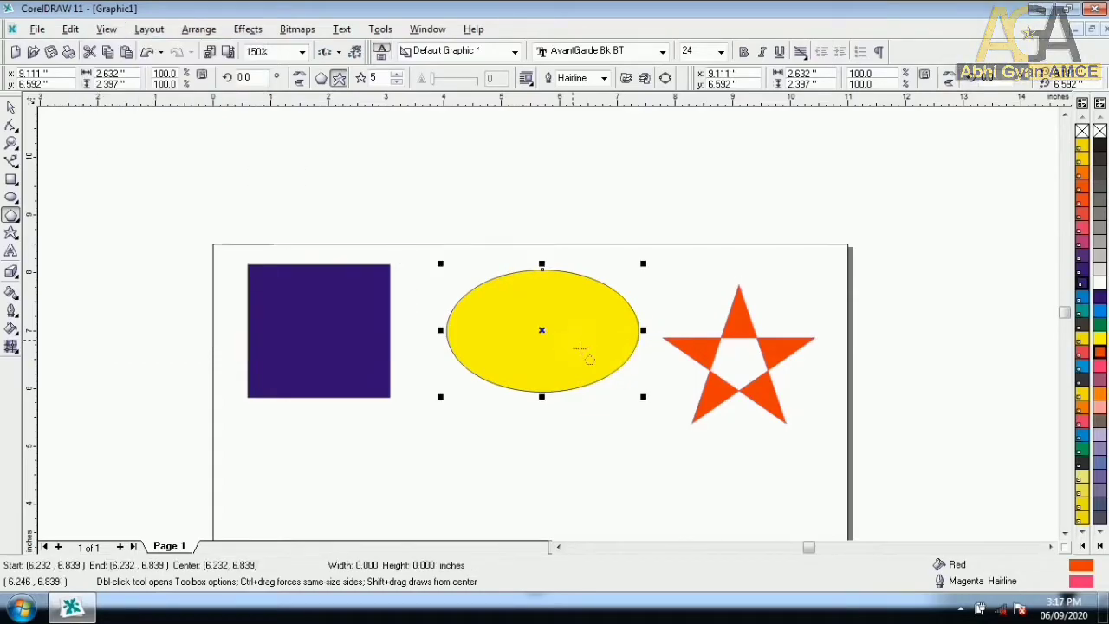
left_click(105, 30)
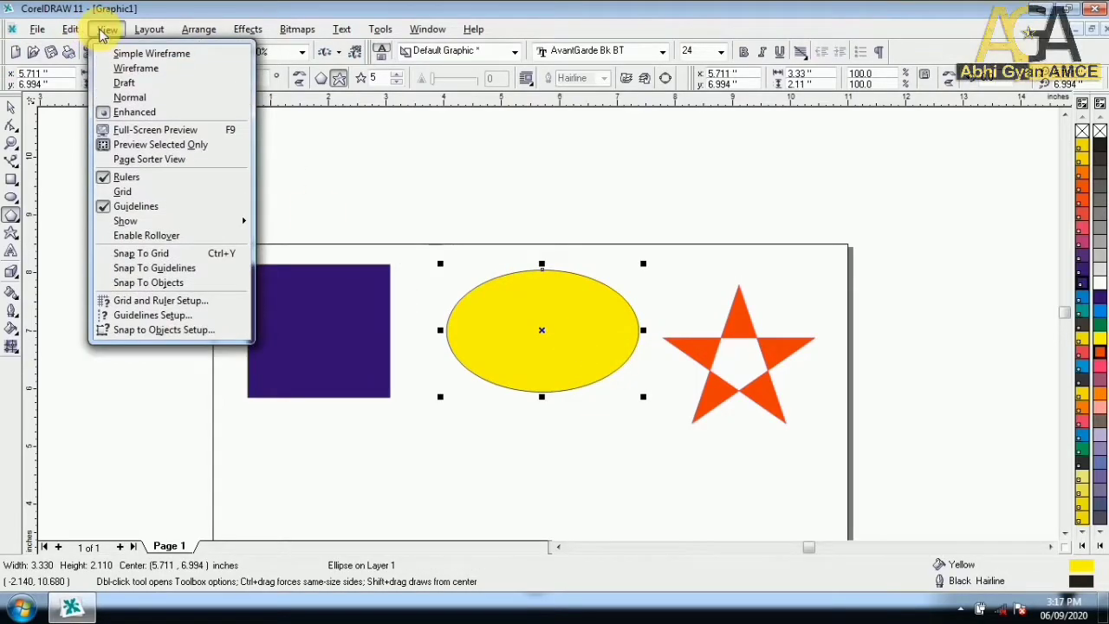
left_click(130, 129)
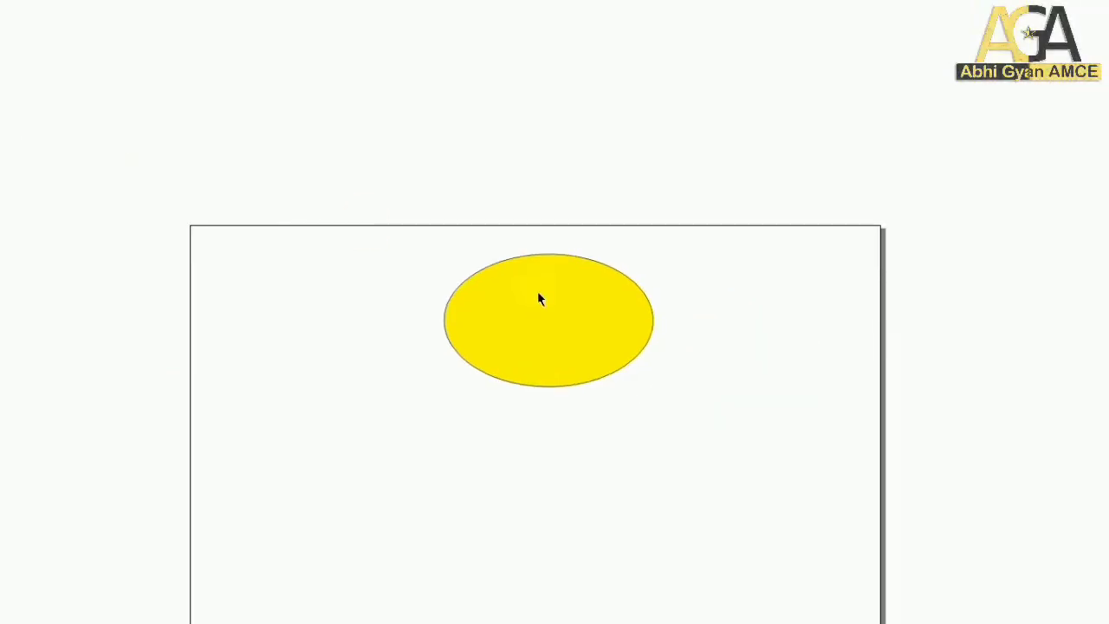
left_click(538, 299)
- Show the document's pages as thumbnails in Page Sorter View
left_click(107, 29)
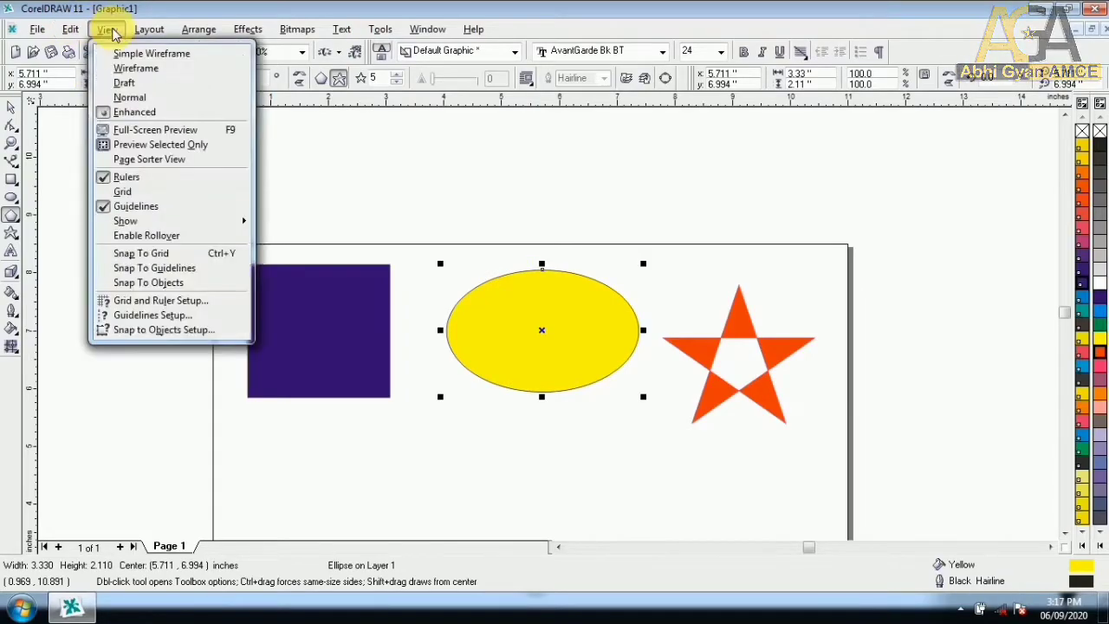
left_click(149, 169)
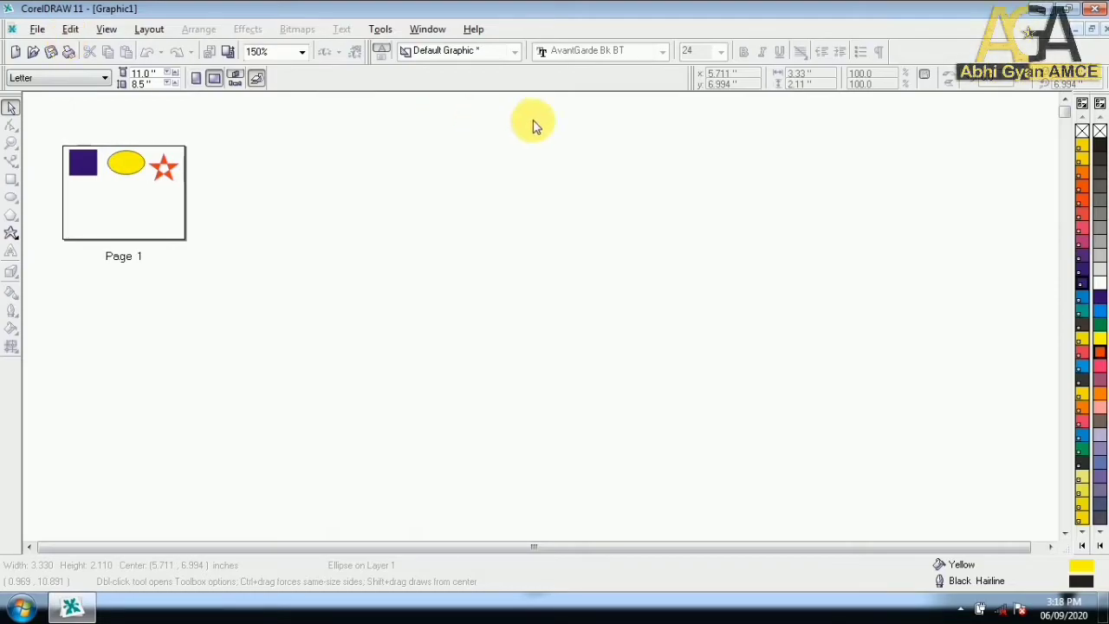
- Leave Page Sorter View and return to the drawing page
left_click(102, 31)
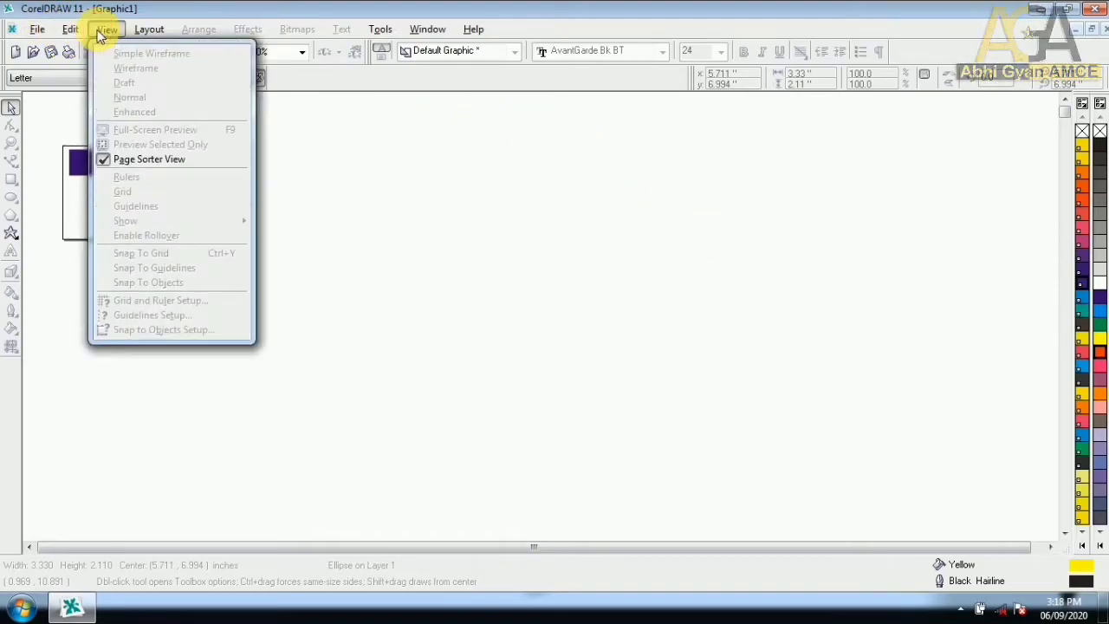
left_click(145, 164)
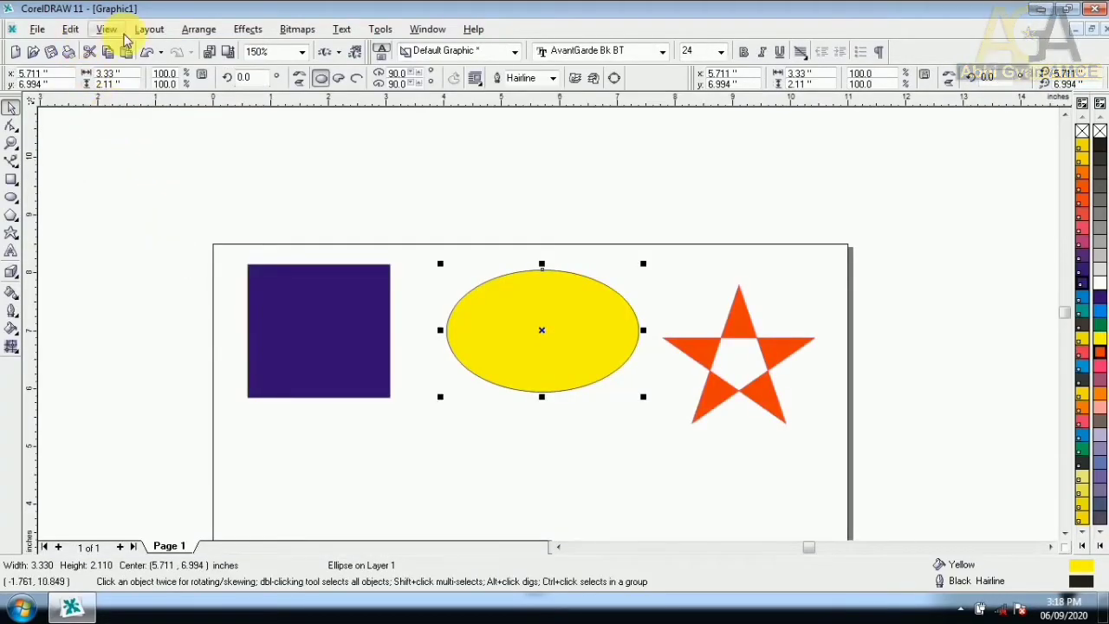
- Hide the rulers around the drawing window and show them again
left_click(107, 30)
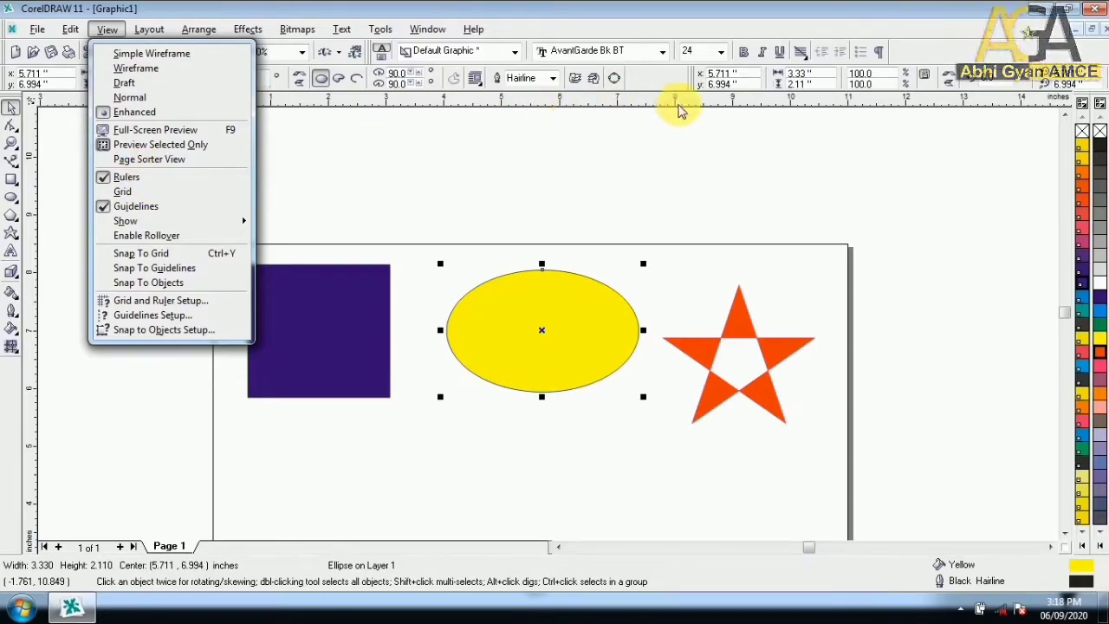
left_click(139, 177)
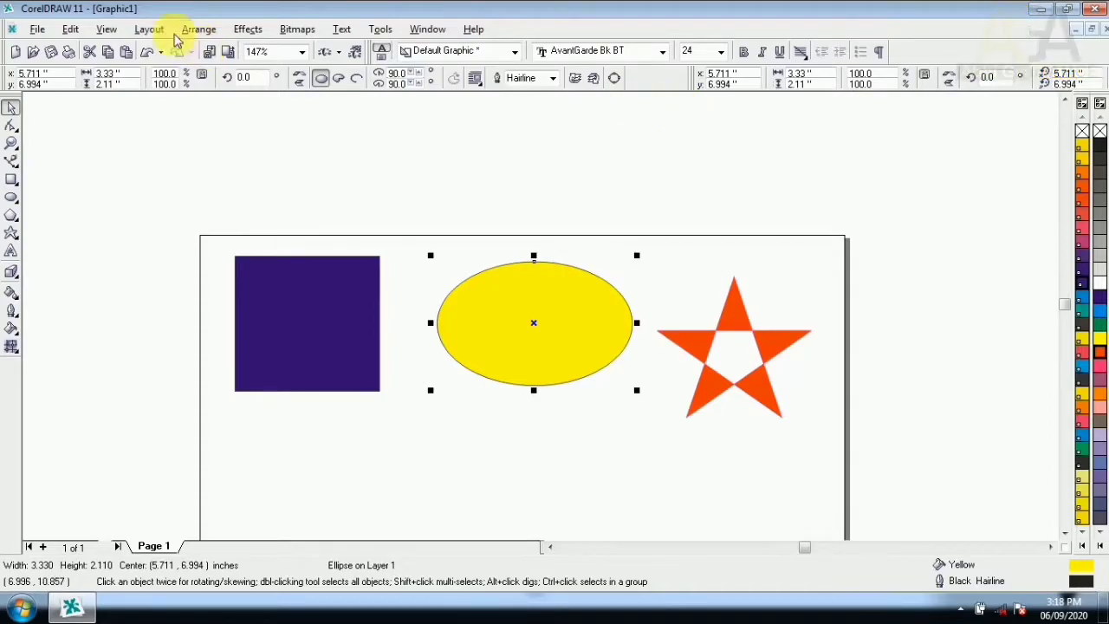
left_click(108, 30)
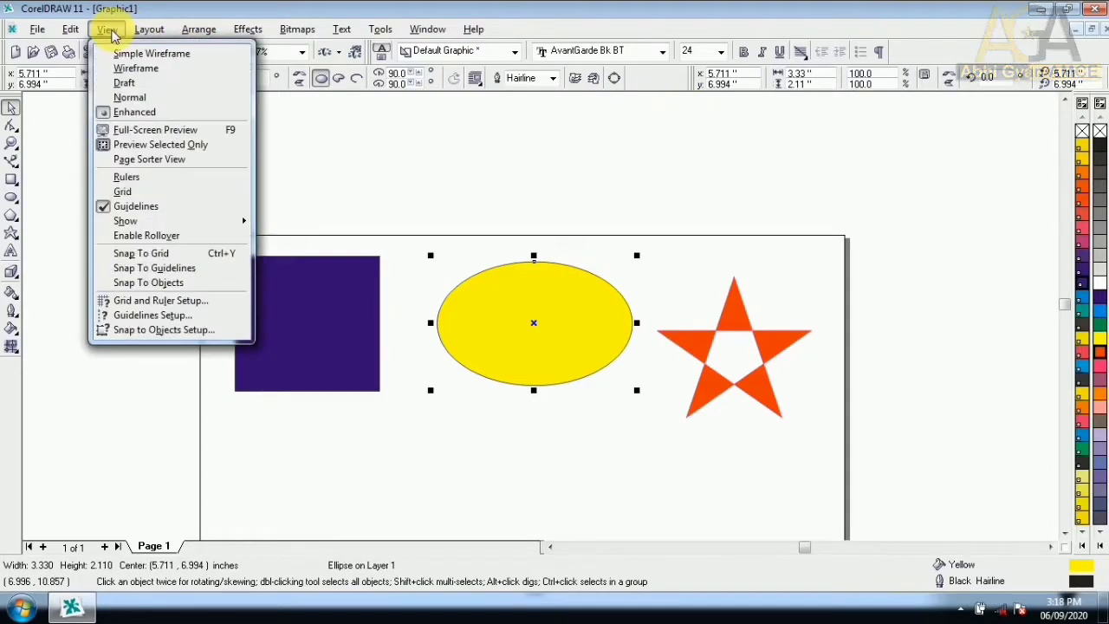
left_click(125, 178)
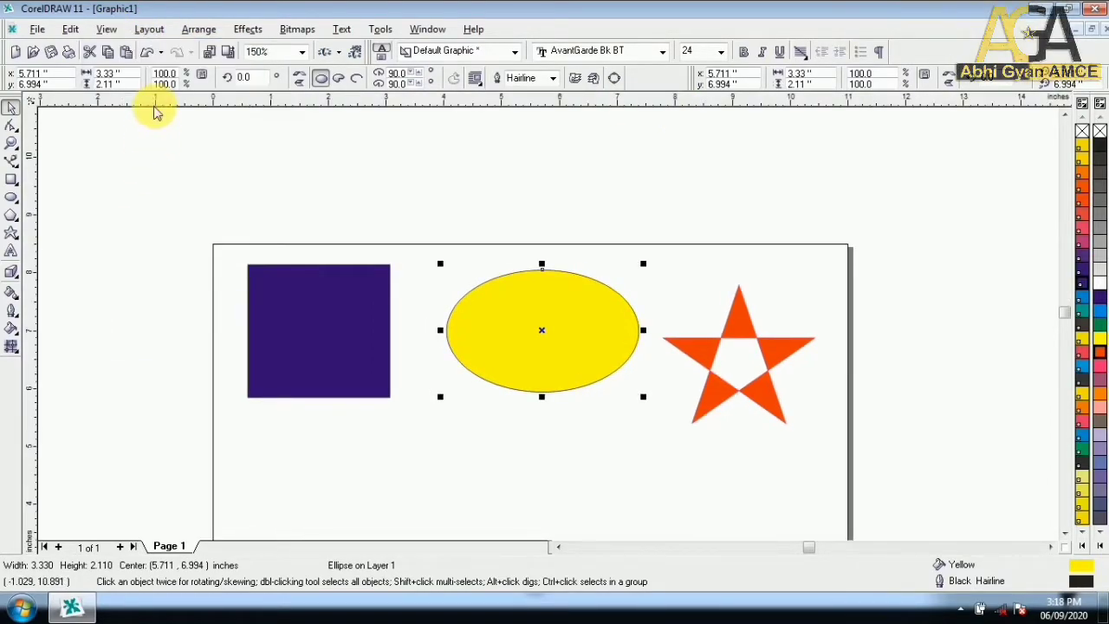
- Add a horizontal guideline at about 8 inches and a vertical guideline at about 1 inch from the rulers
left_click_drag(159, 116, 90, 275)
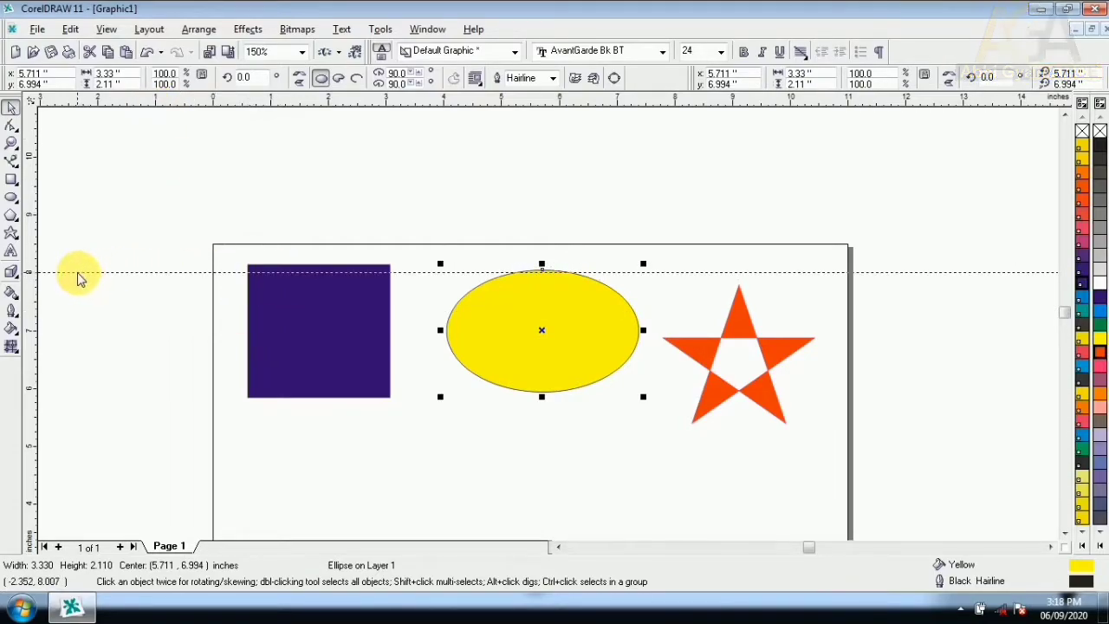
left_click(76, 273)
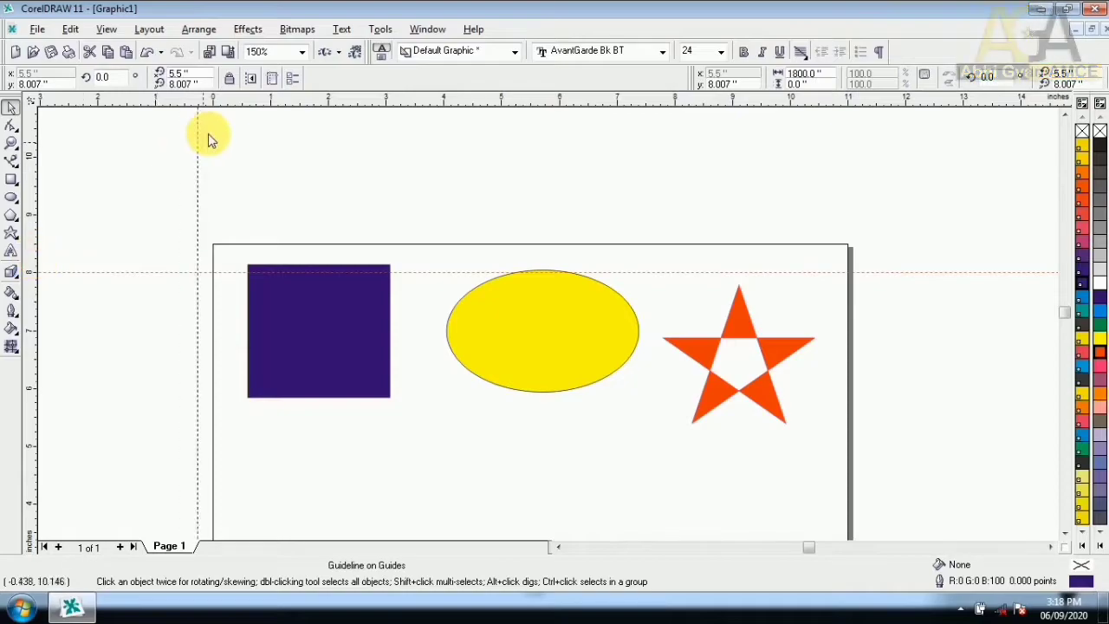
mouse_move(309, 102)
left_mouse_down()
mouse_move(329, 113)
mouse_move(329, 102)
left_mouse_up()
left_click(372, 314)
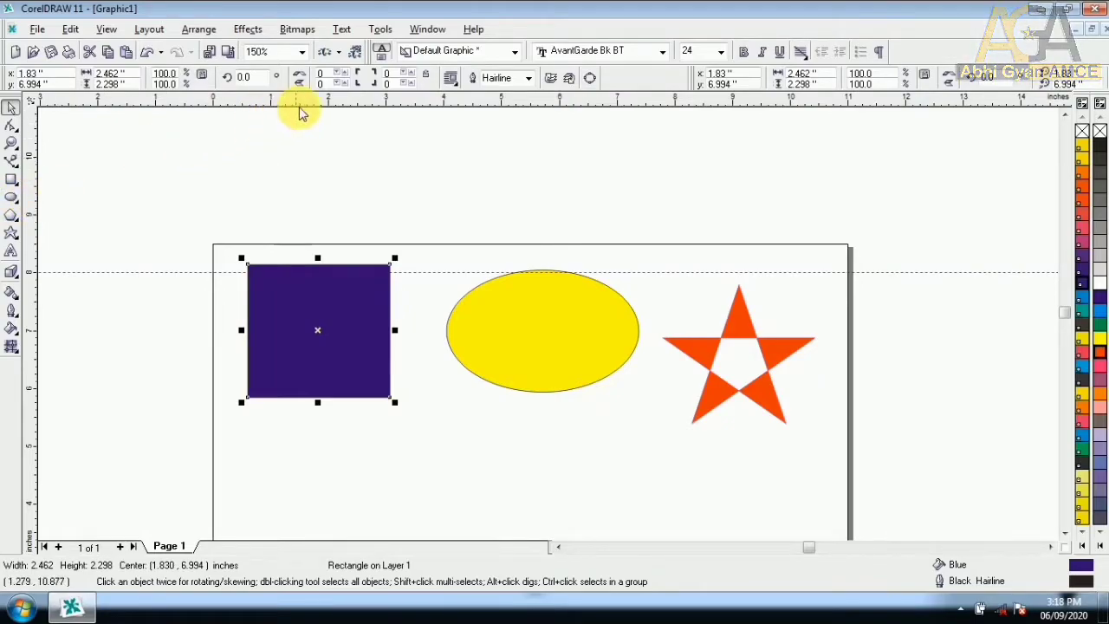
left_click_drag(325, 102, 272, 113)
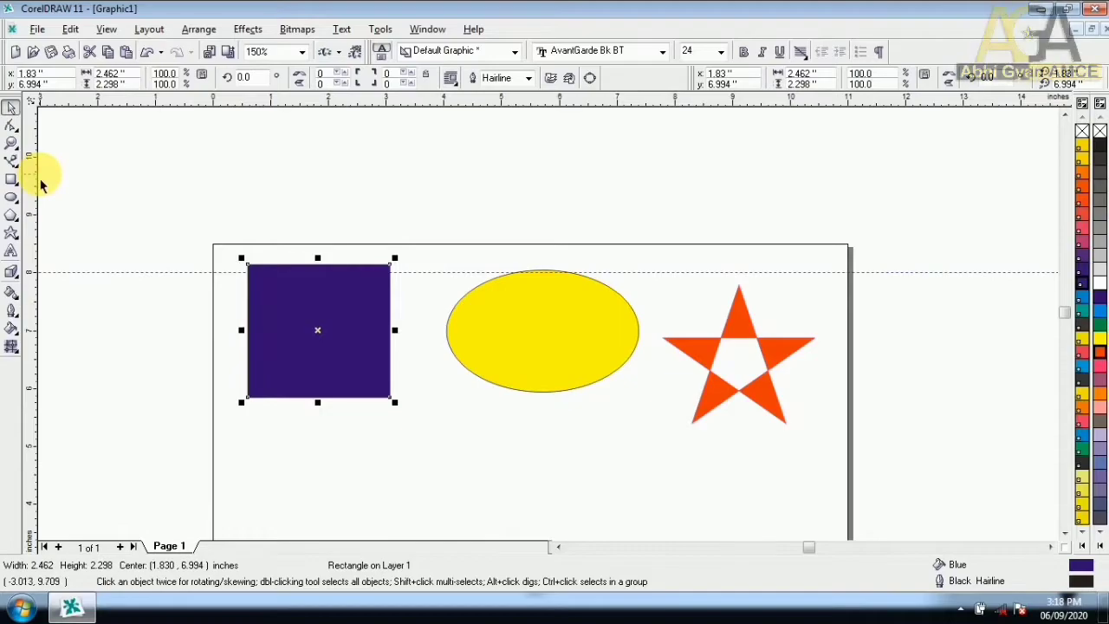
left_click_drag(33, 178, 281, 140)
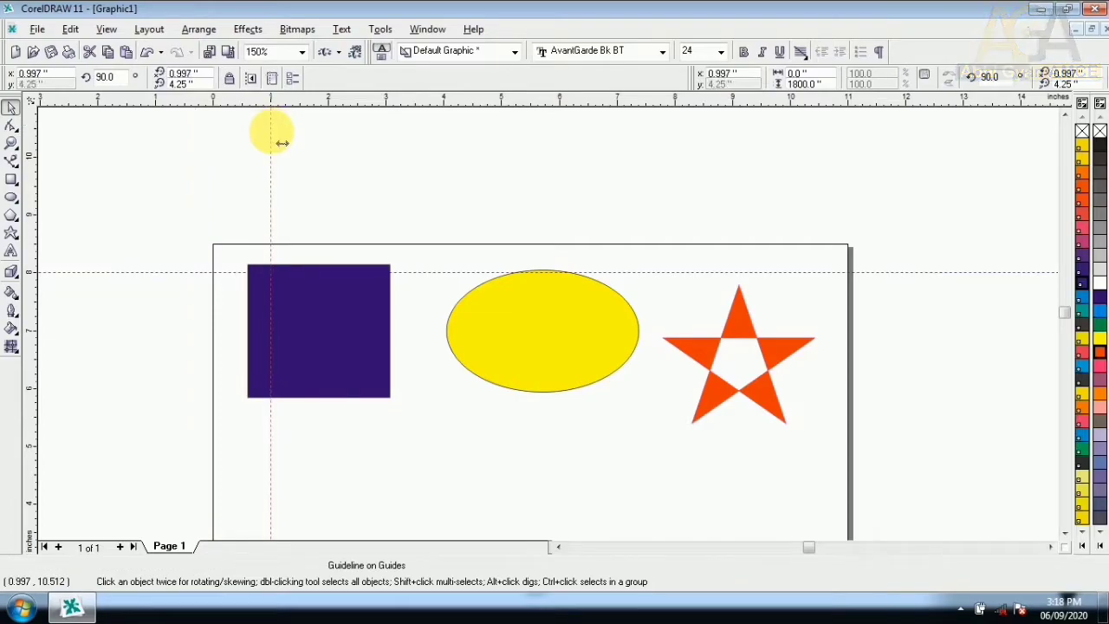
- Move the blue square close to the intersection of the horizontal and vertical guidelines
left_click(339, 322)
left_click_drag(339, 322, 362, 349)
scroll(268, 315, "up", 5)
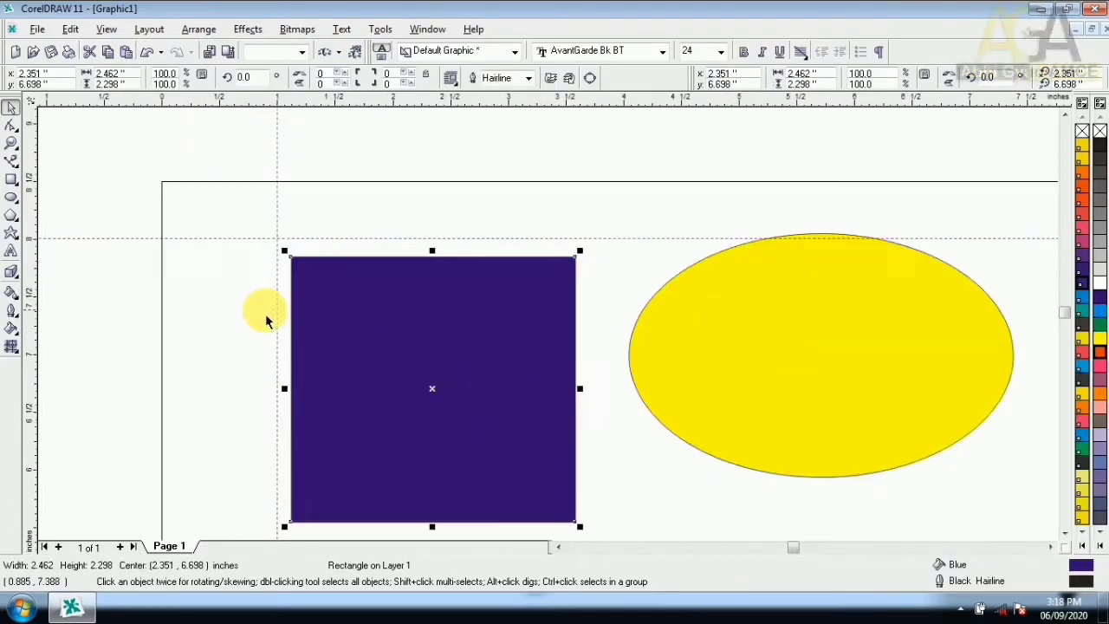
left_click_drag(382, 241, 356, 206)
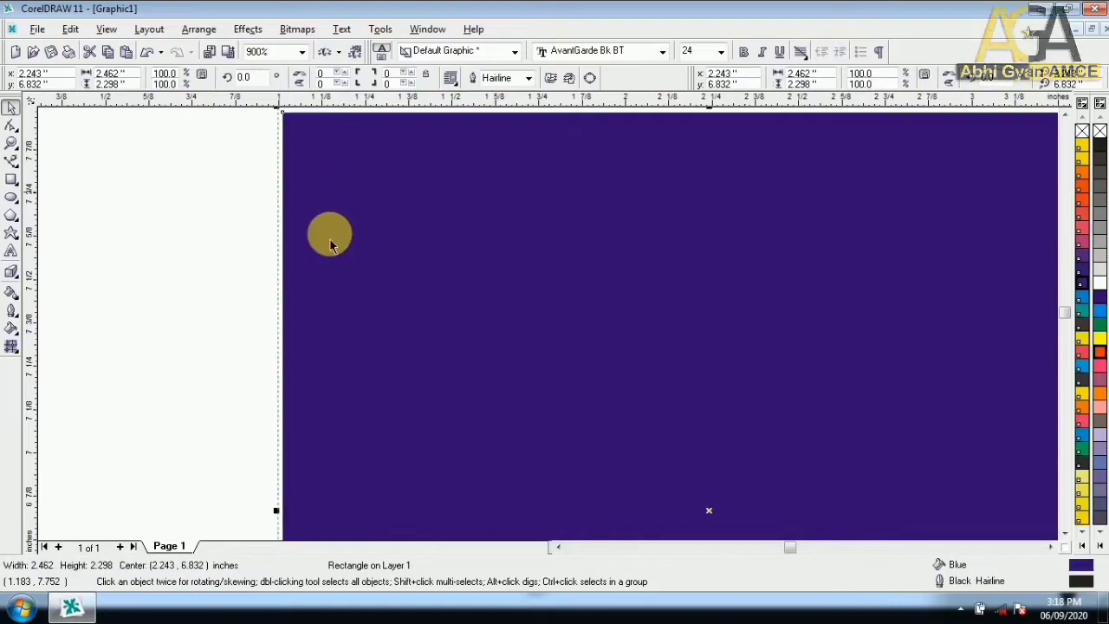
- Align the blue square's upper-left corner with the guideline intersection and check both edges up close
left_click(198, 407)
scroll(202, 432, "down", 1)
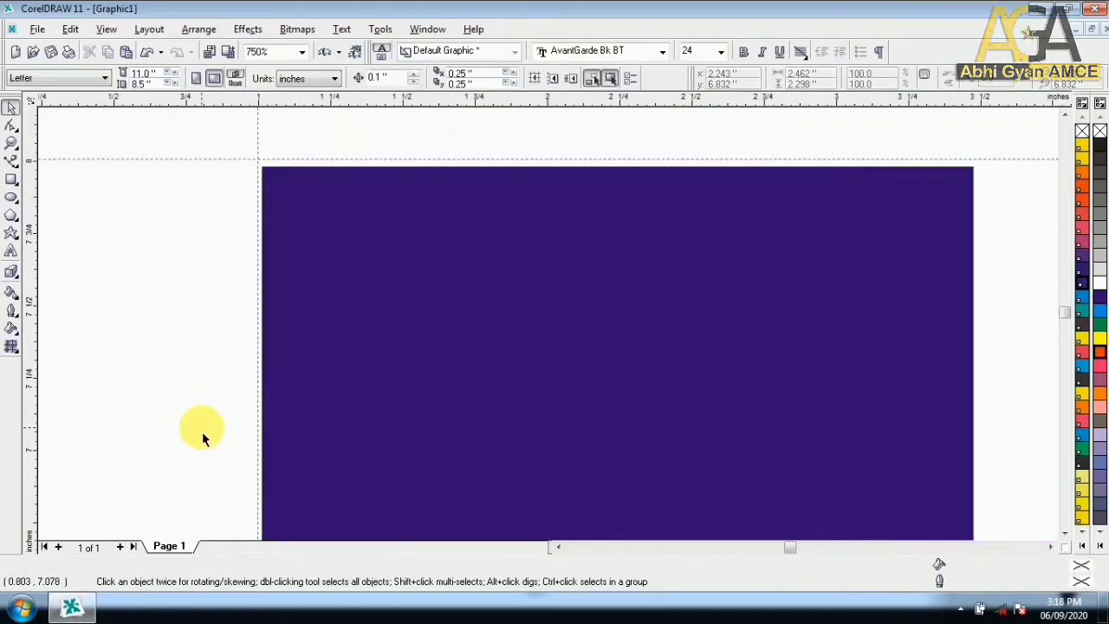
scroll(285, 161, "up", 2)
mouse_move(265, 205)
left_mouse_down()
mouse_move(255, 176)
mouse_move(262, 187)
left_mouse_up()
left_click(215, 213)
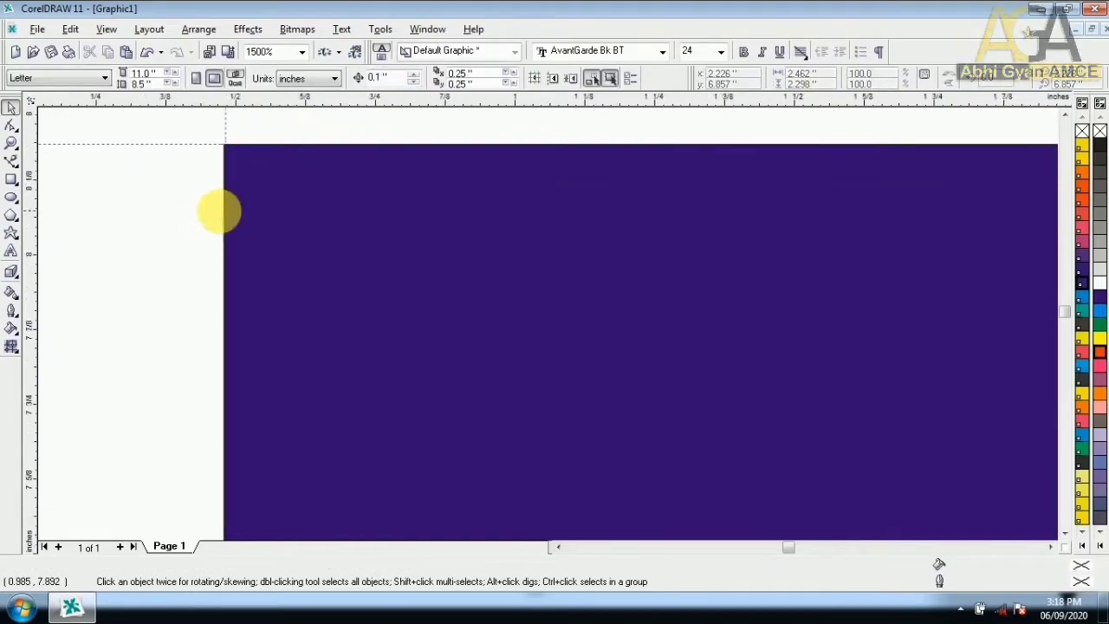
scroll(217, 211, "up", 2)
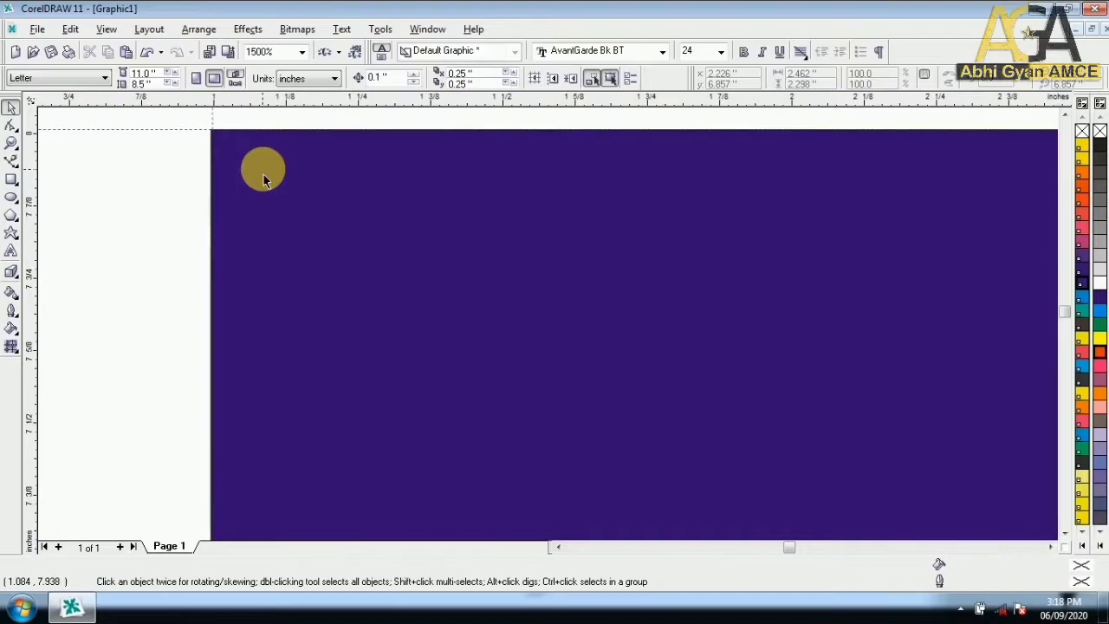
scroll(191, 218, "down", 5)
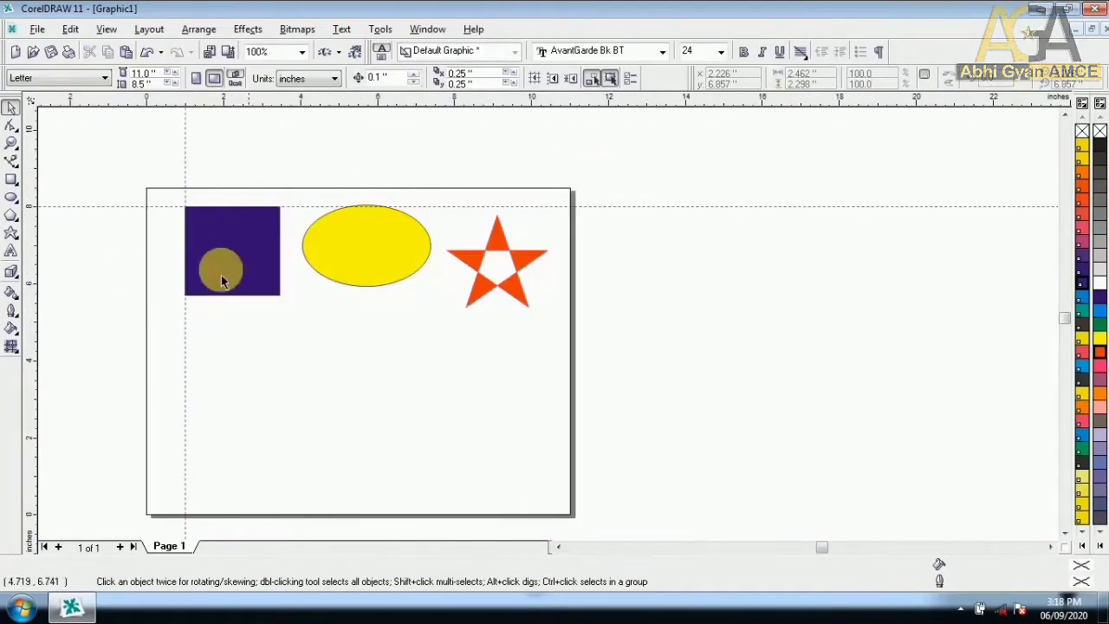
scroll(79, 276, "up", 1)
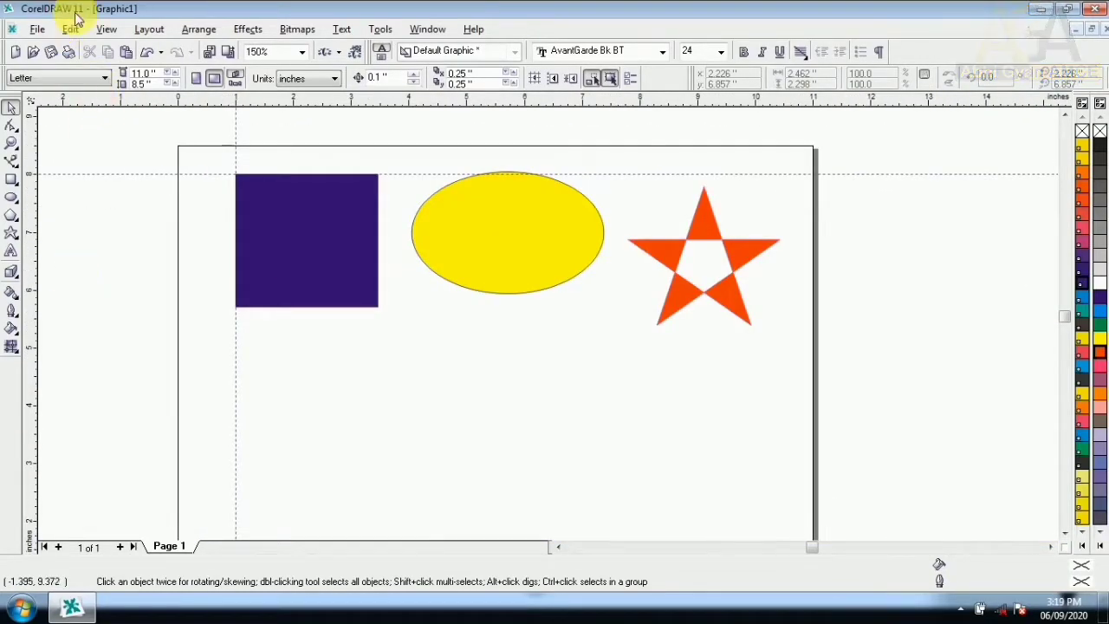
- Show the grid on the drawing and look at it around the blue square
left_click(106, 31)
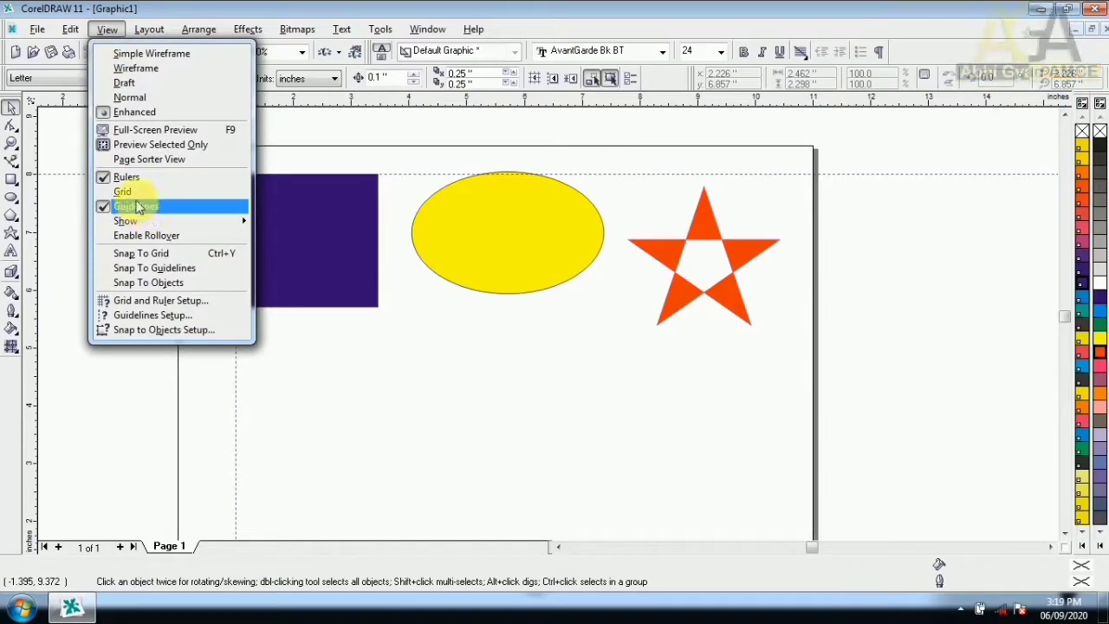
left_click(126, 192)
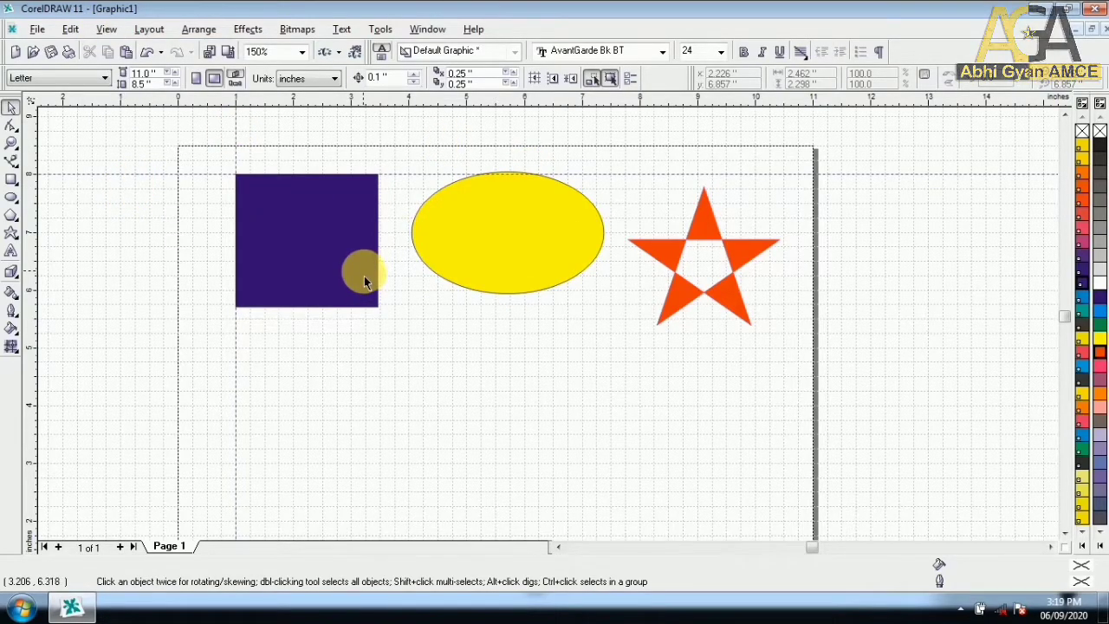
scroll(240, 208, "up", 3)
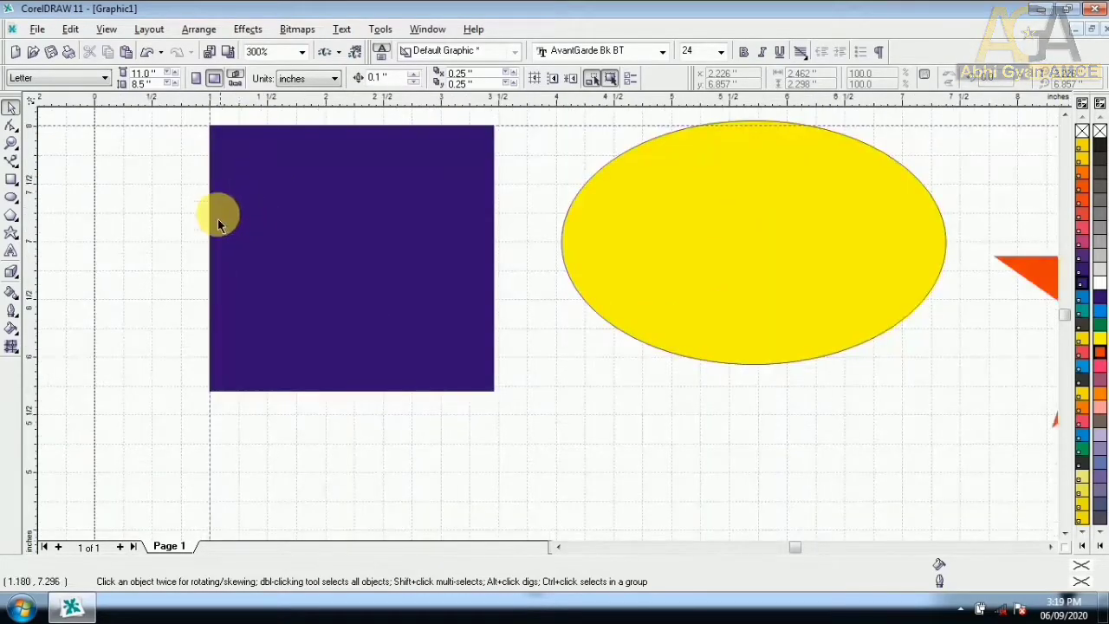
- Move the blue square with Snap To Grid on, to a centre of about 2.52, 6.60 inches, and switch the snapping off
left_click(106, 30)
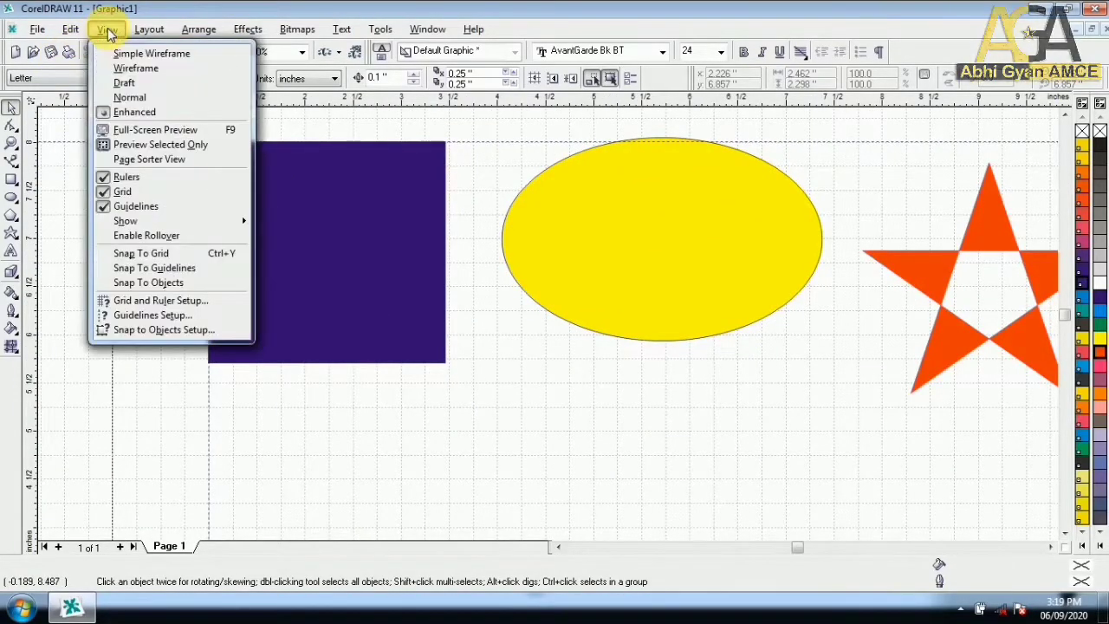
left_click(149, 256)
mouse_move(267, 208)
left_mouse_down()
mouse_move(300, 251)
mouse_move(354, 274)
mouse_move(445, 357)
mouse_move(349, 304)
mouse_move(337, 283)
mouse_move(327, 287)
mouse_move(338, 295)
mouse_move(248, 177)
mouse_move(272, 179)
mouse_move(272, 205)
mouse_move(258, 209)
left_mouse_up()
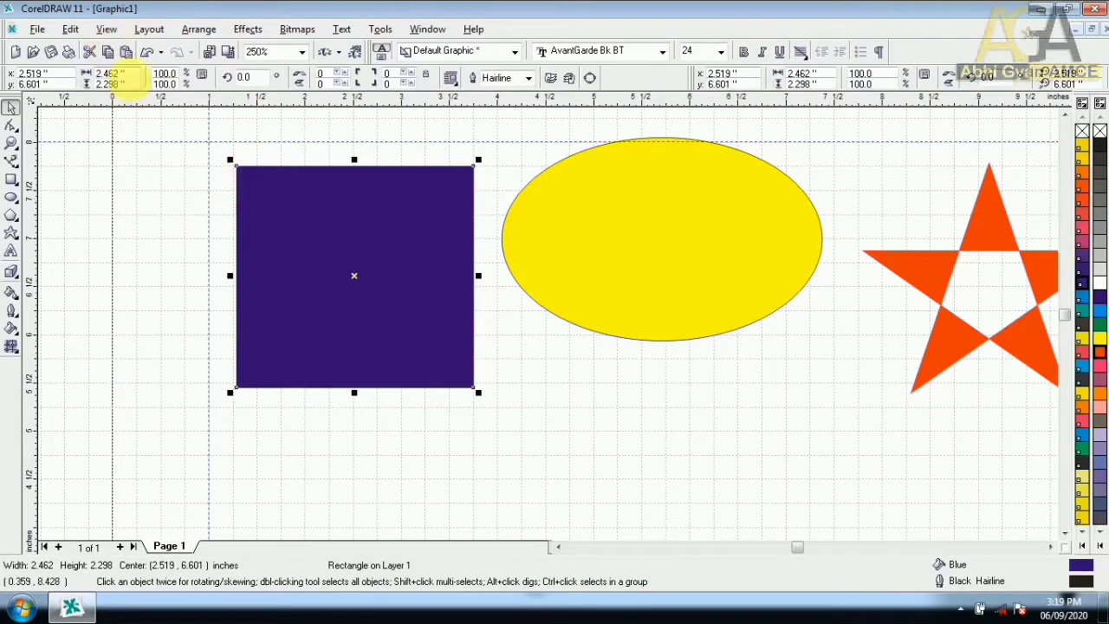
left_click(107, 28)
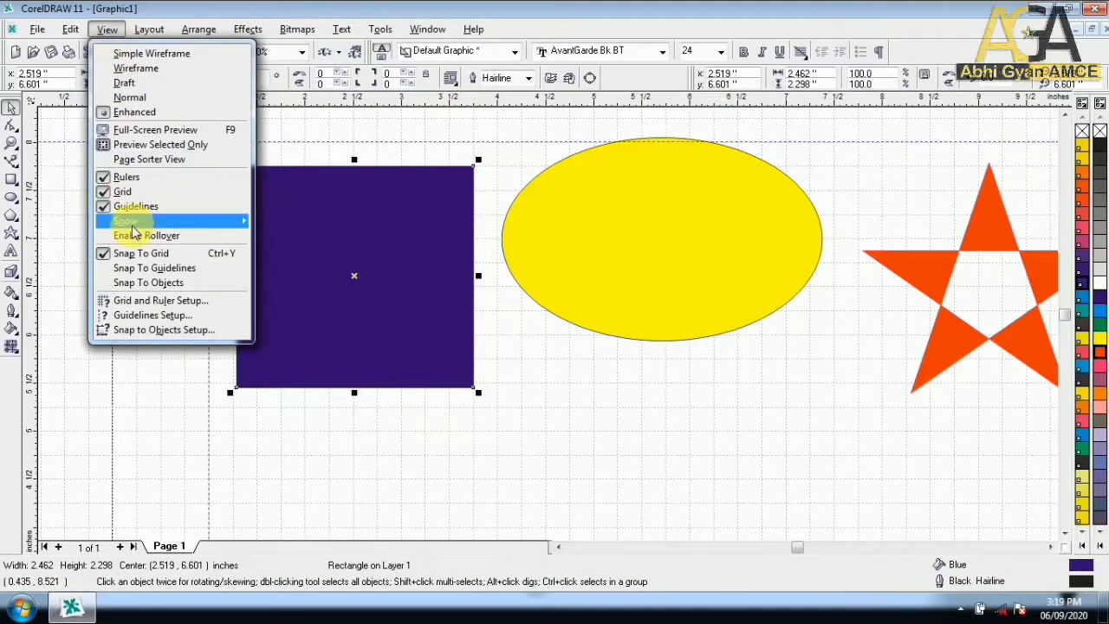
left_click(105, 259)
- Hide the page border, view the whole drawing without it, and show the border again
left_click(105, 29)
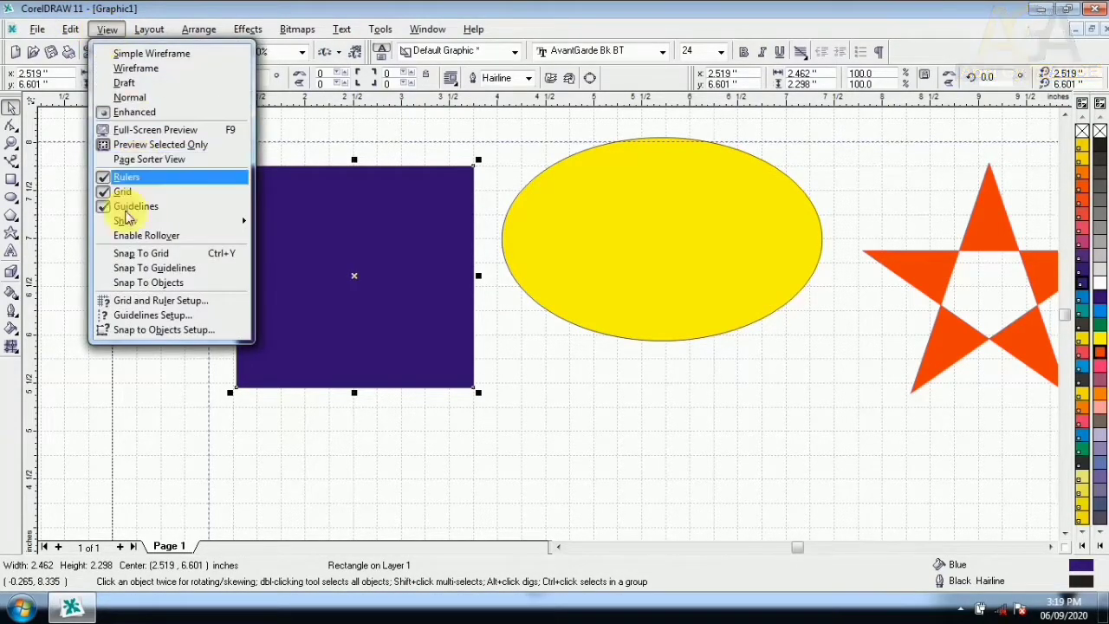
mouse_move(216, 221)
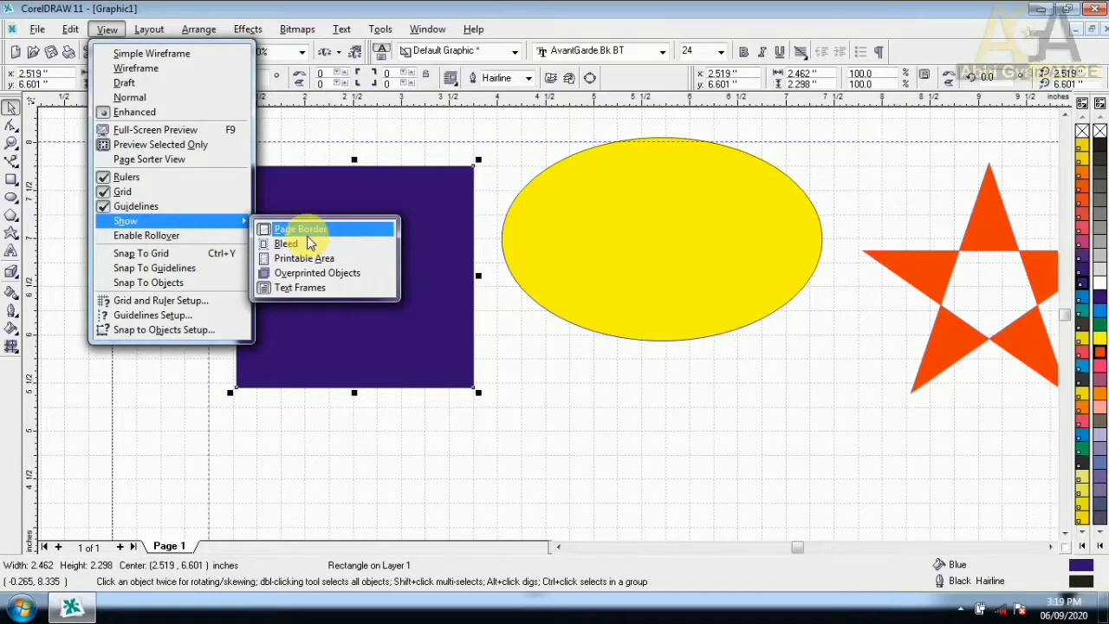
left_click(299, 230)
scroll(243, 199, "down", 3)
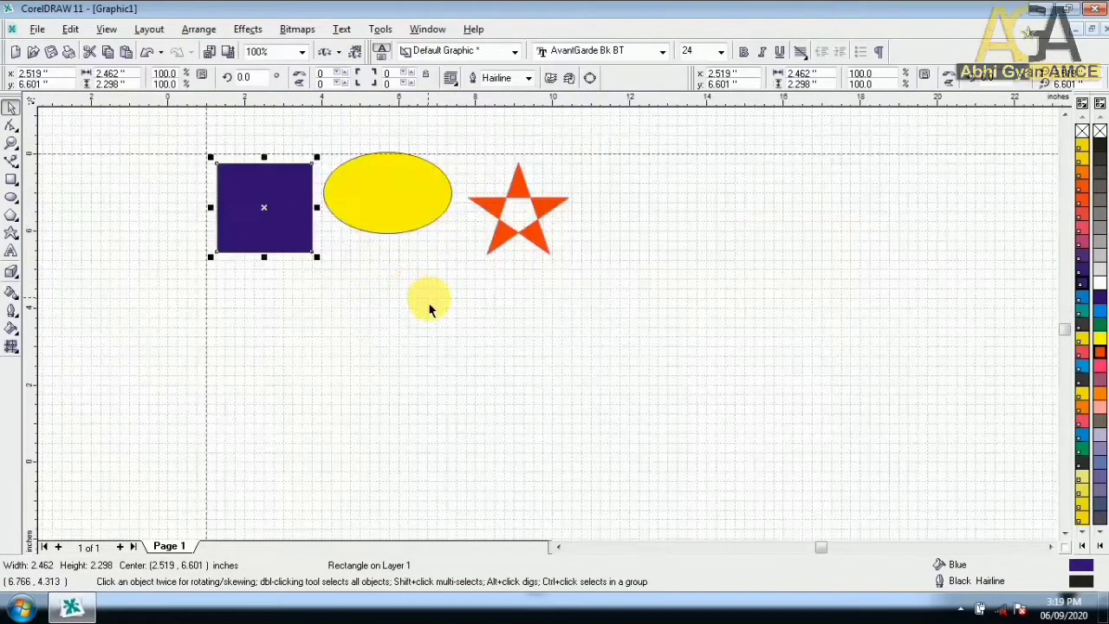
left_click(103, 30)
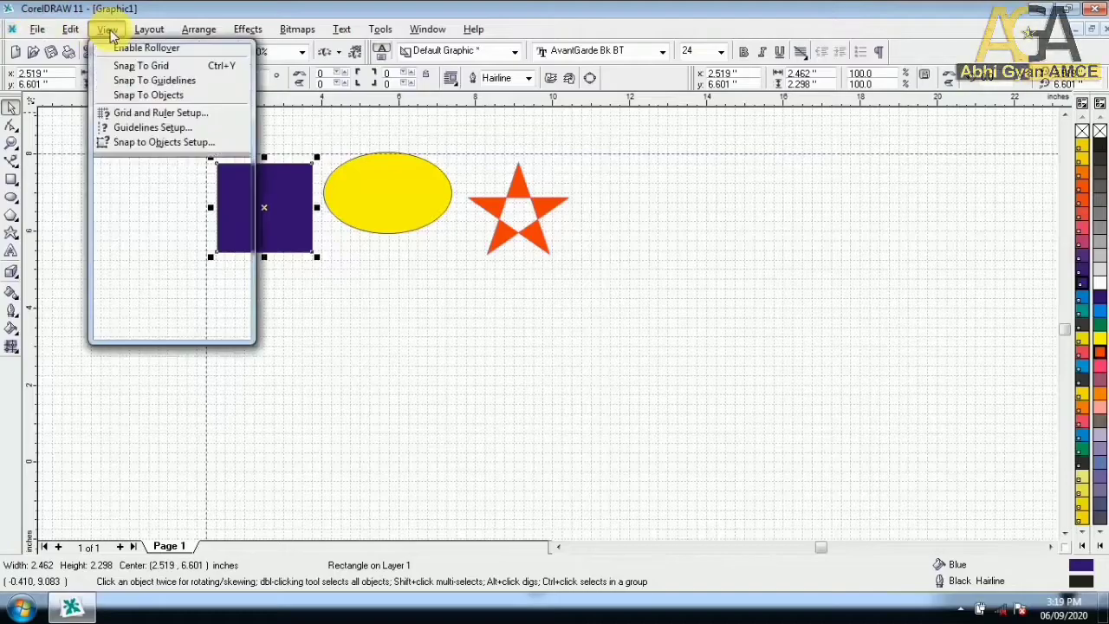
mouse_move(140, 218)
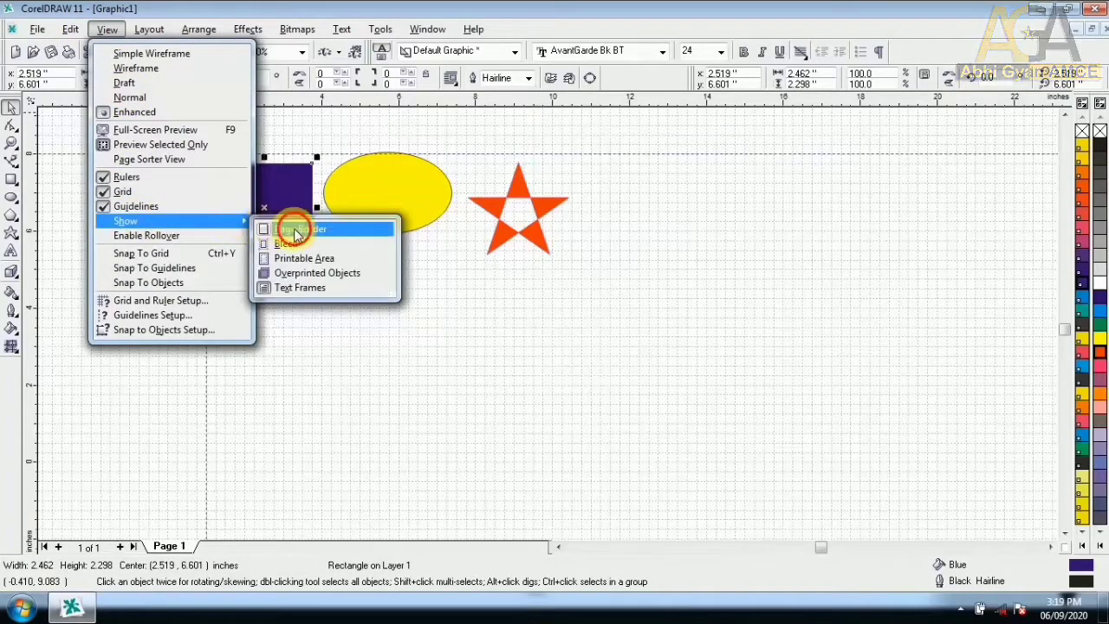
left_click(270, 229)
- Switch on the display of the page's bleed area
left_click(104, 30)
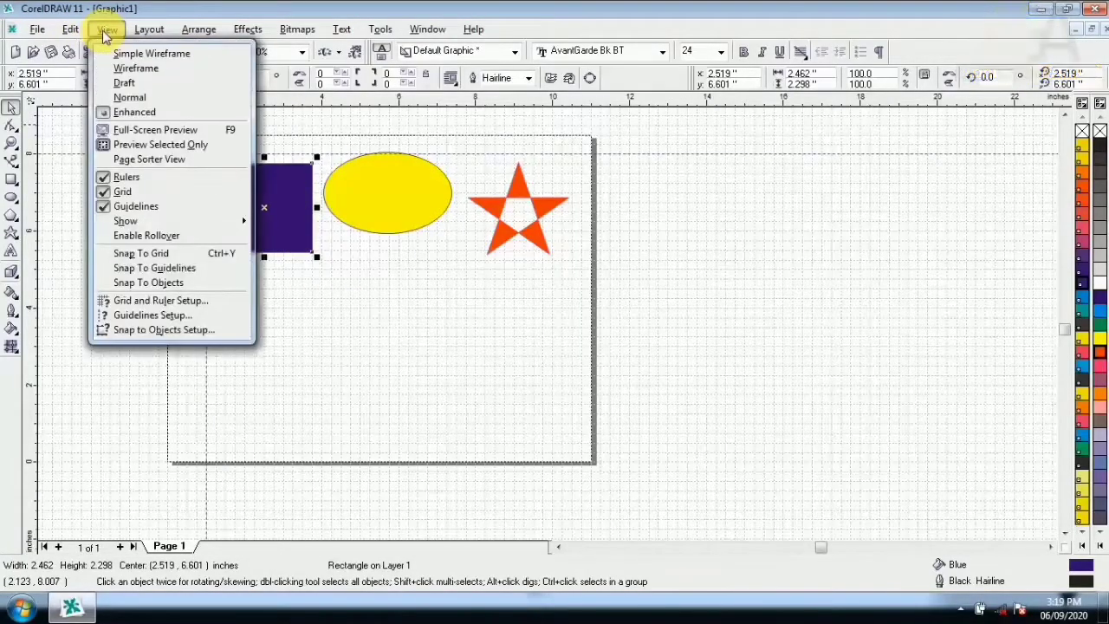
mouse_move(144, 224)
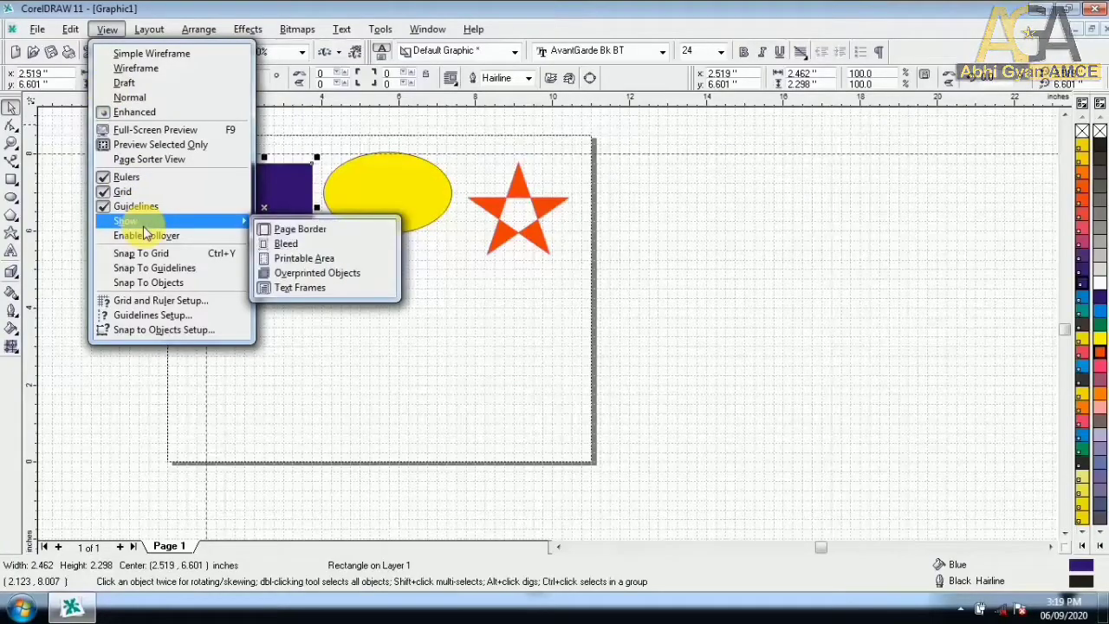
left_click(284, 245)
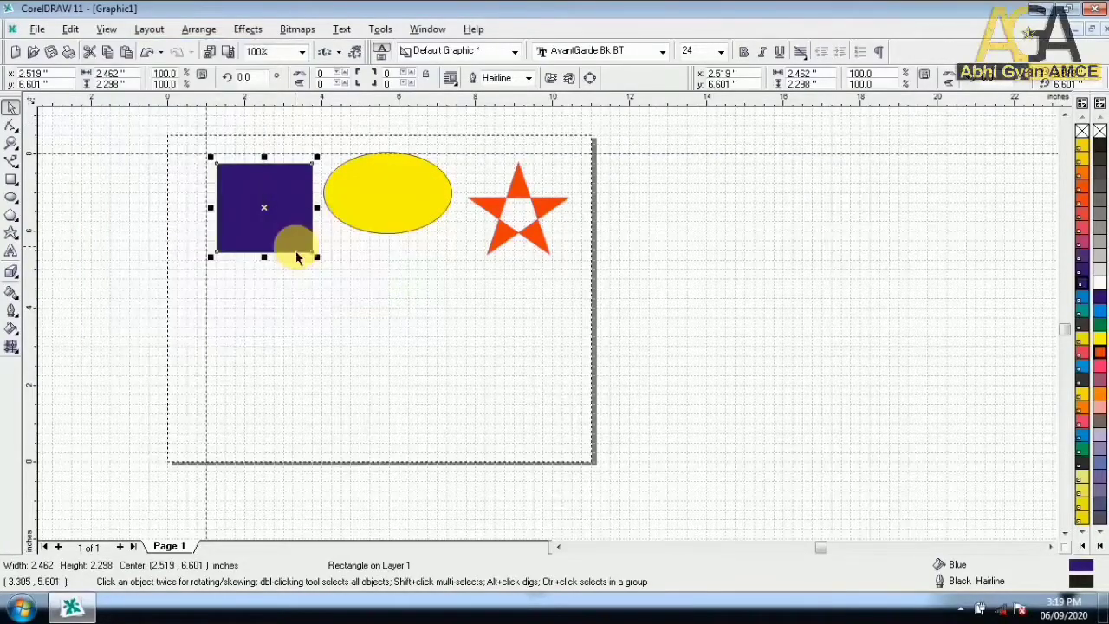
- Show the printable area on the page and deselect the blue square
left_click(104, 30)
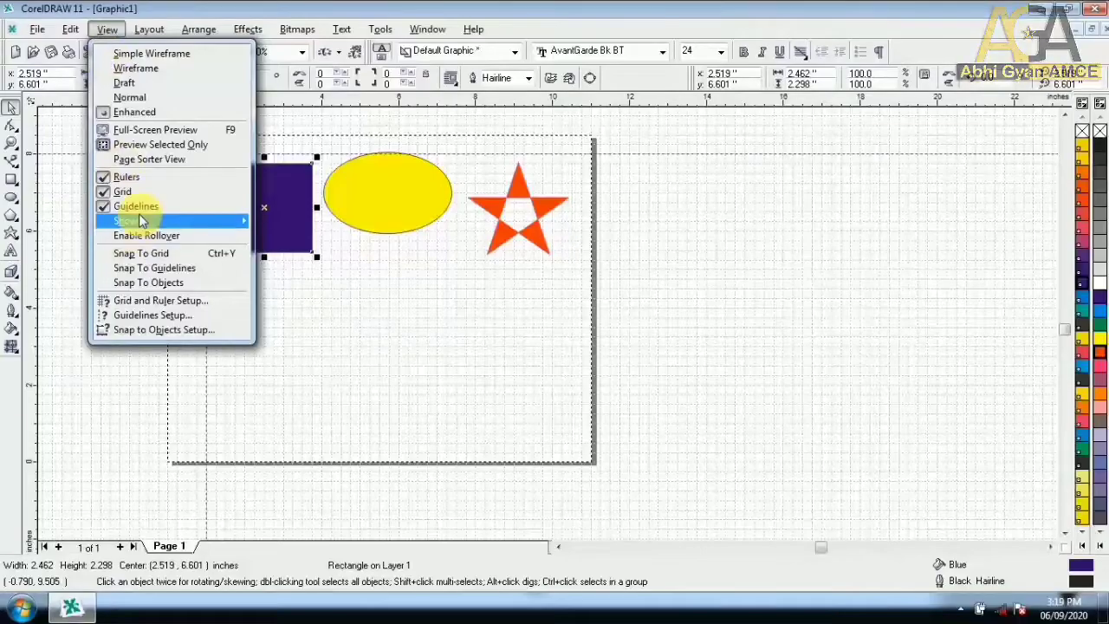
mouse_move(139, 213)
left_click(305, 261)
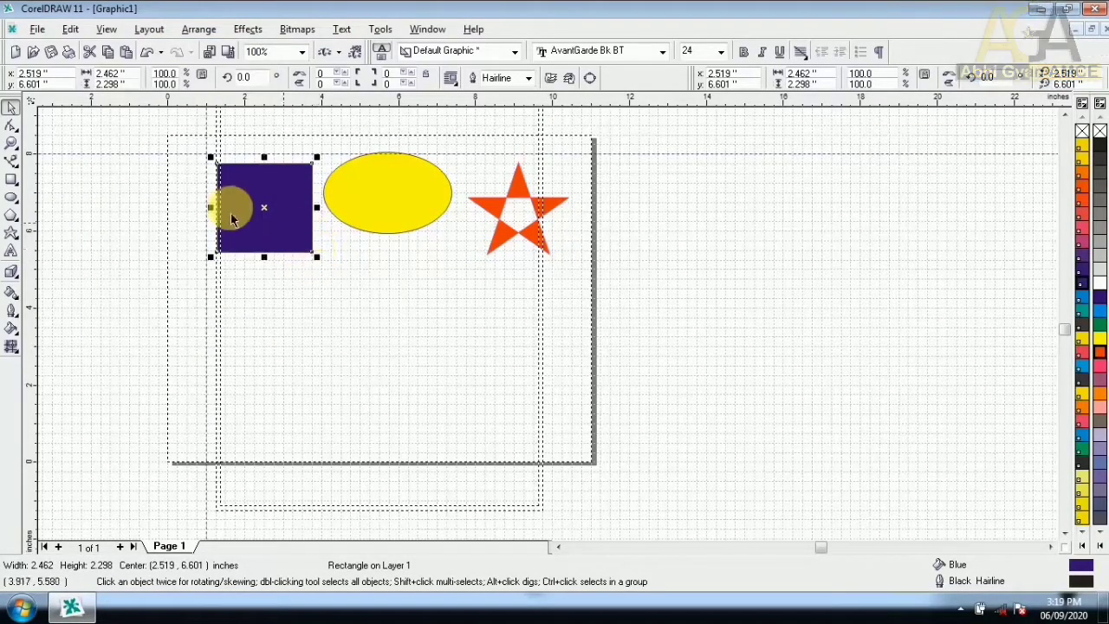
left_click(94, 269)
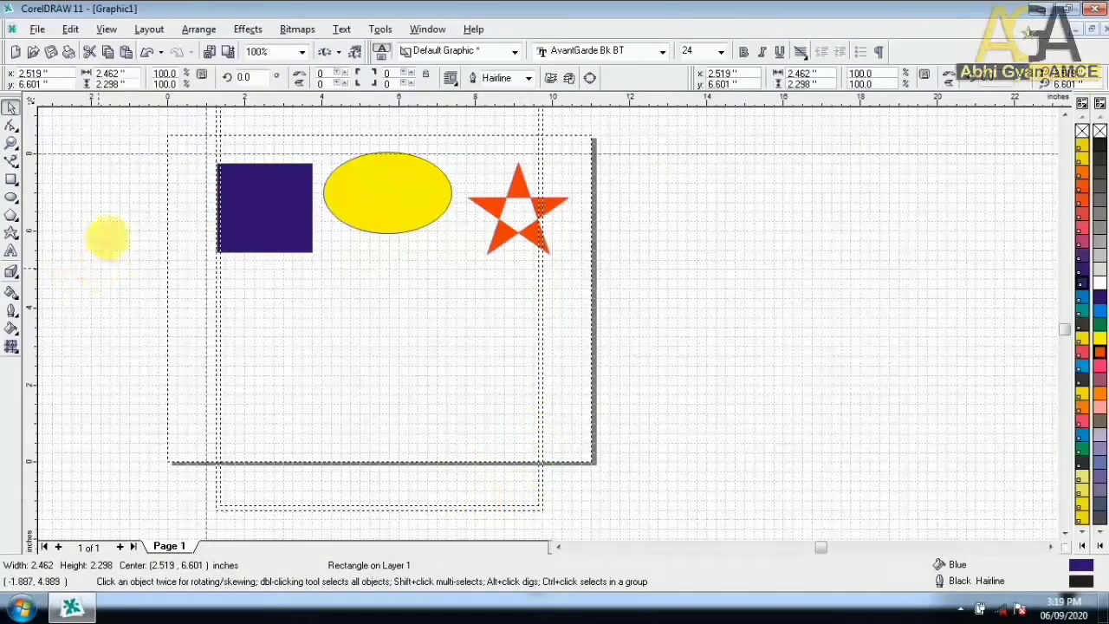
- Switch the page to portrait and back to landscape, and turn on the display of overprinted objects
left_click(197, 78)
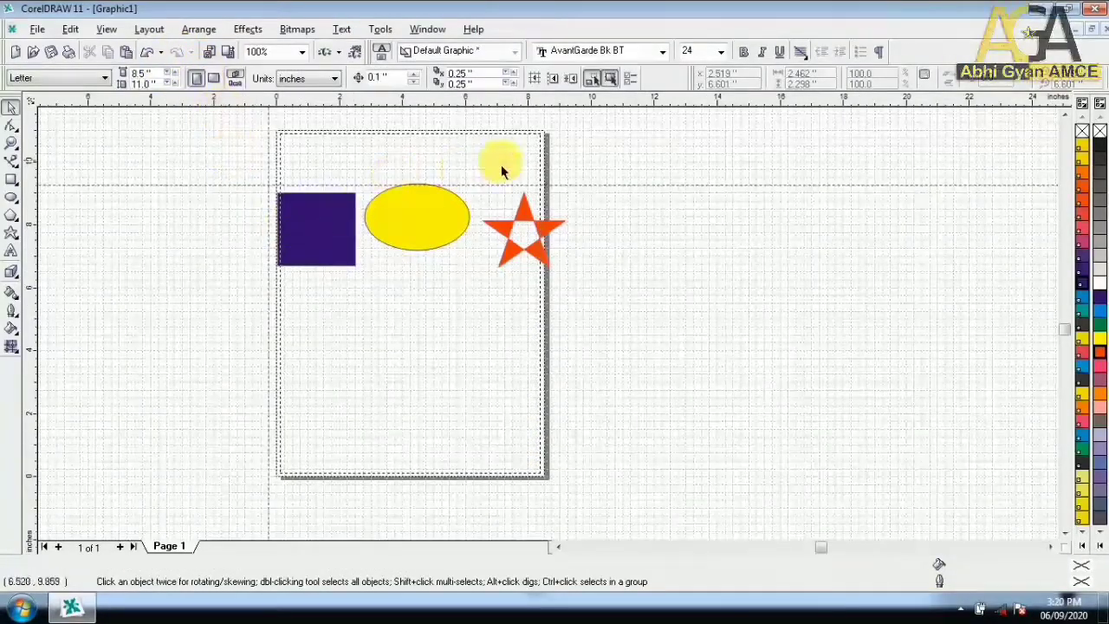
left_click(213, 78)
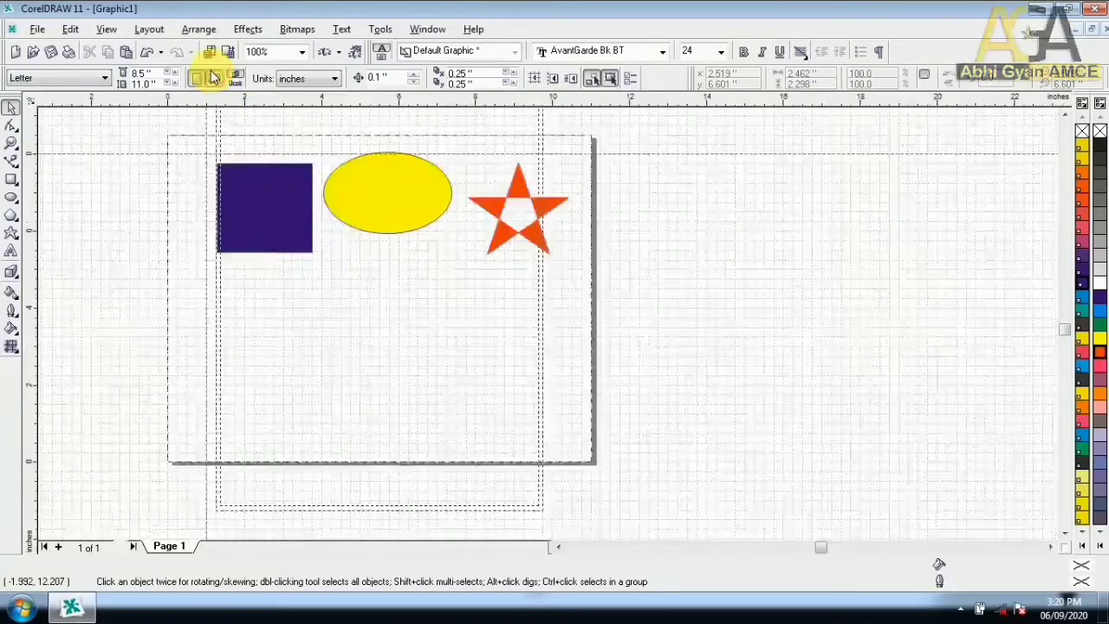
left_click(106, 29)
mouse_move(130, 221)
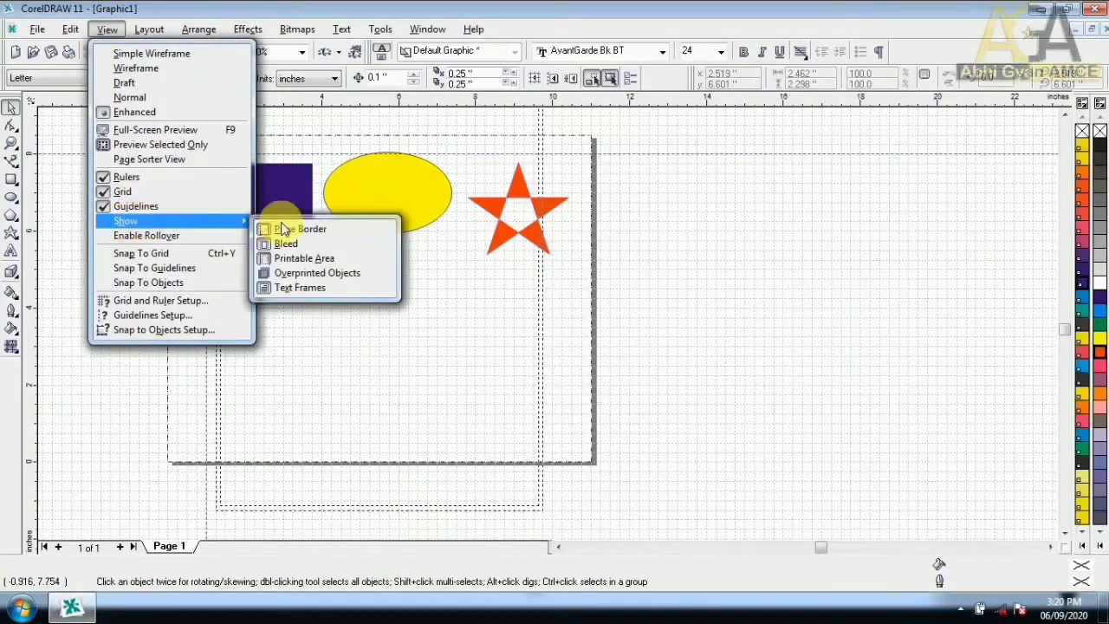
left_click(335, 274)
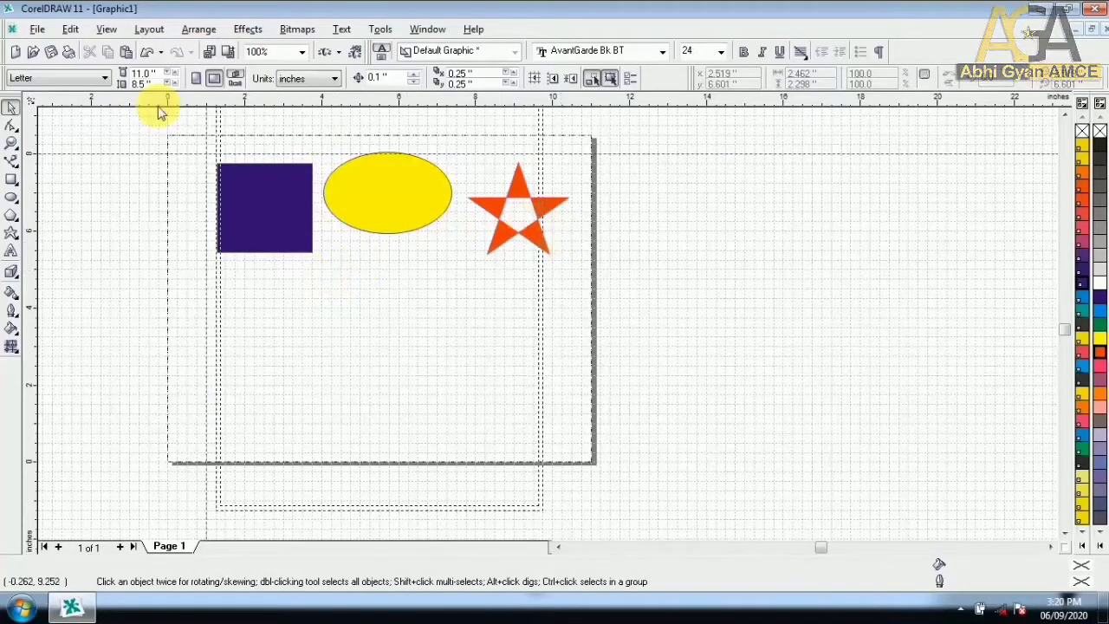
- Set the page orientation to portrait and hide the grid around the page's lower-right corner
left_click(197, 78)
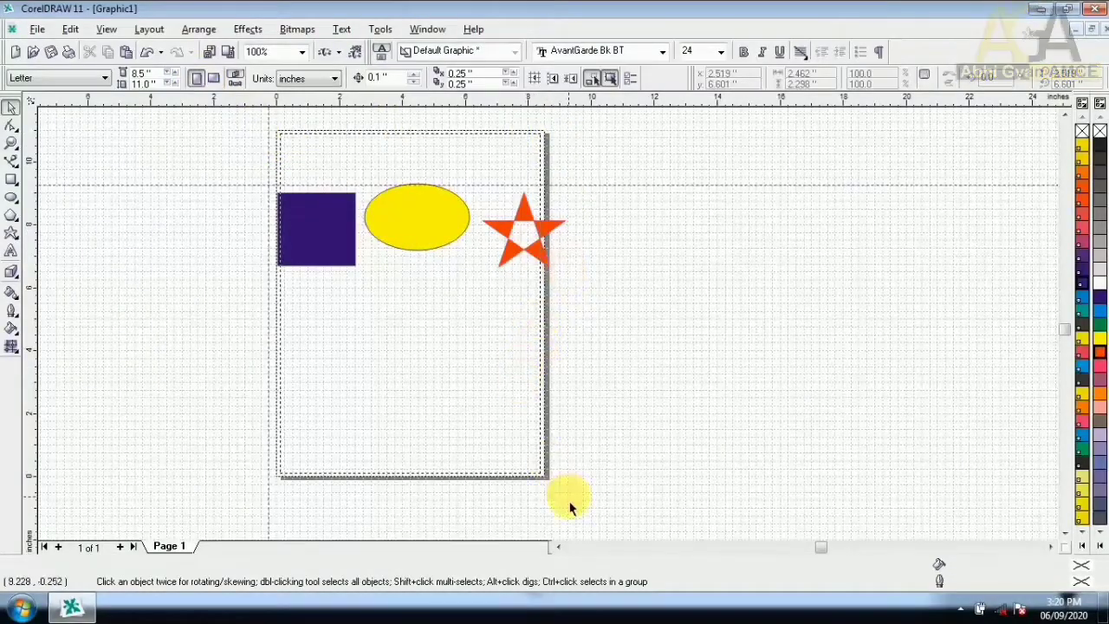
scroll(549, 499, "up", 5)
scroll(511, 344, "down", 2)
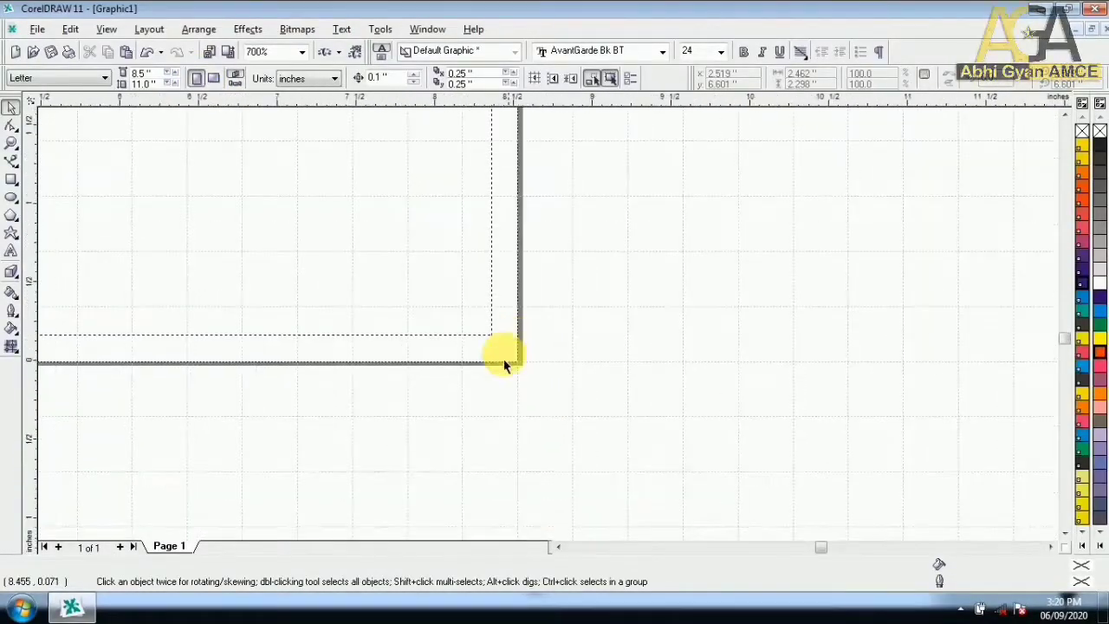
left_click(113, 30)
left_click(117, 191)
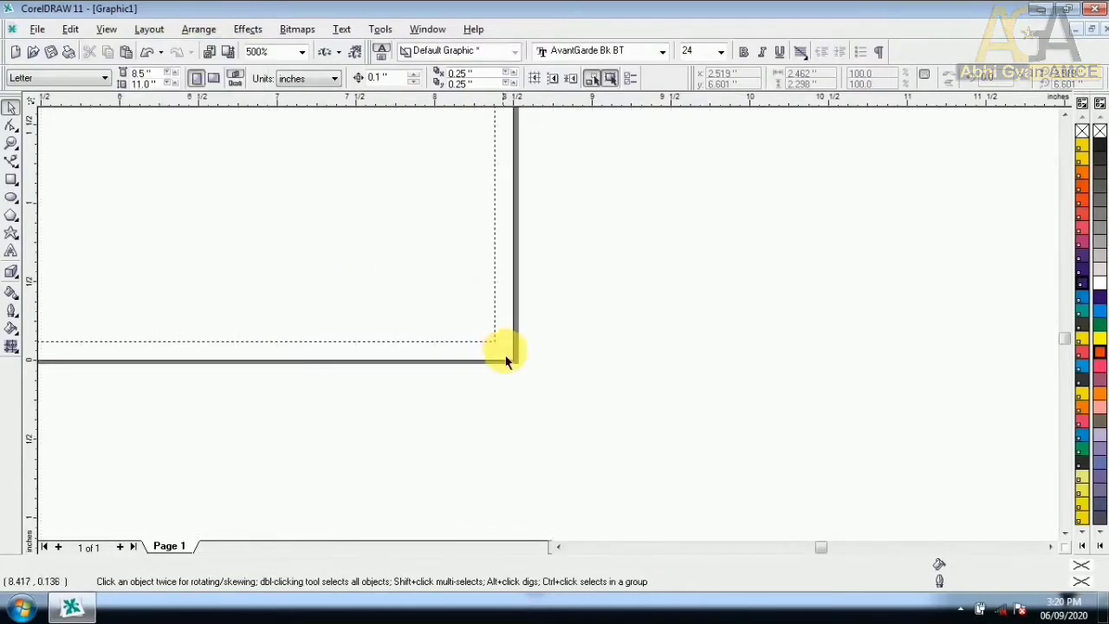
- Toggle the display of text frames and toggle it back again
left_click(107, 29)
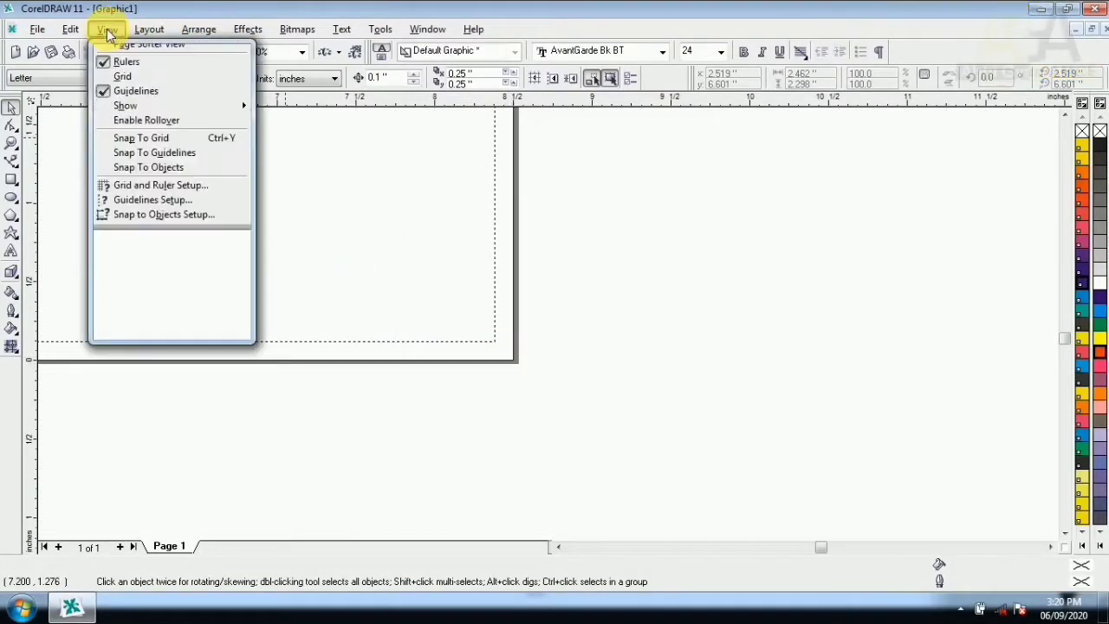
mouse_move(126, 221)
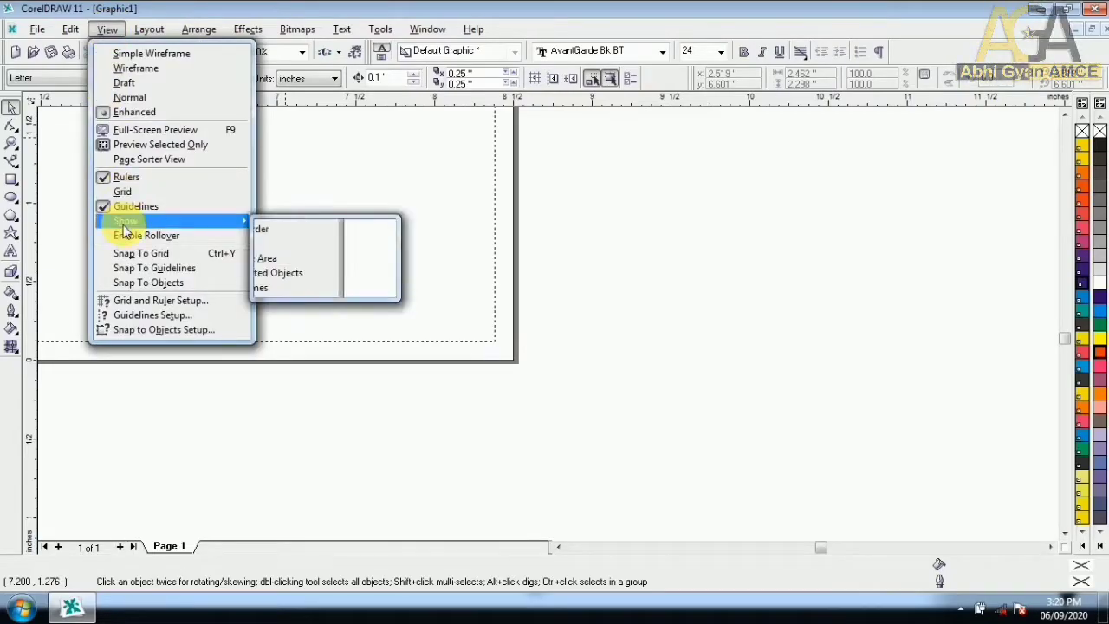
left_click(303, 289)
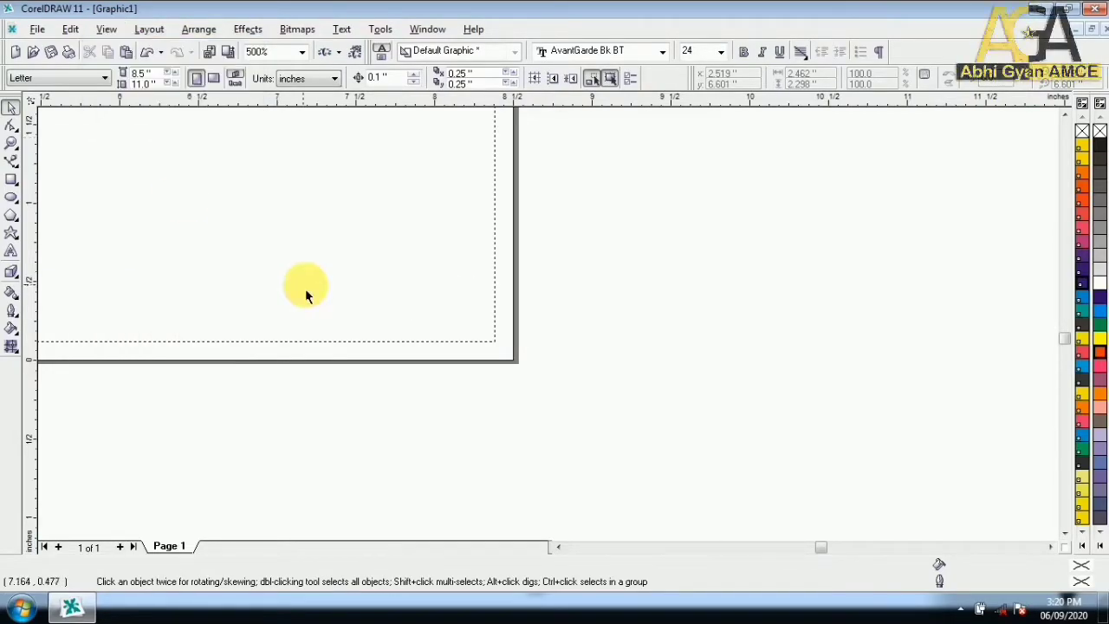
left_click(106, 28)
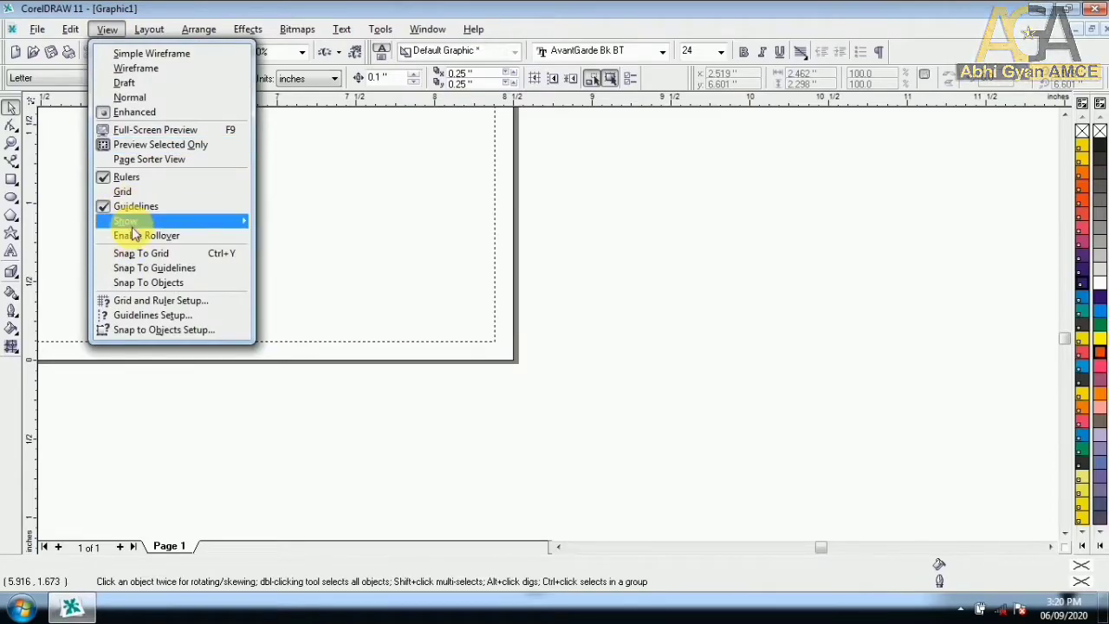
mouse_move(236, 221)
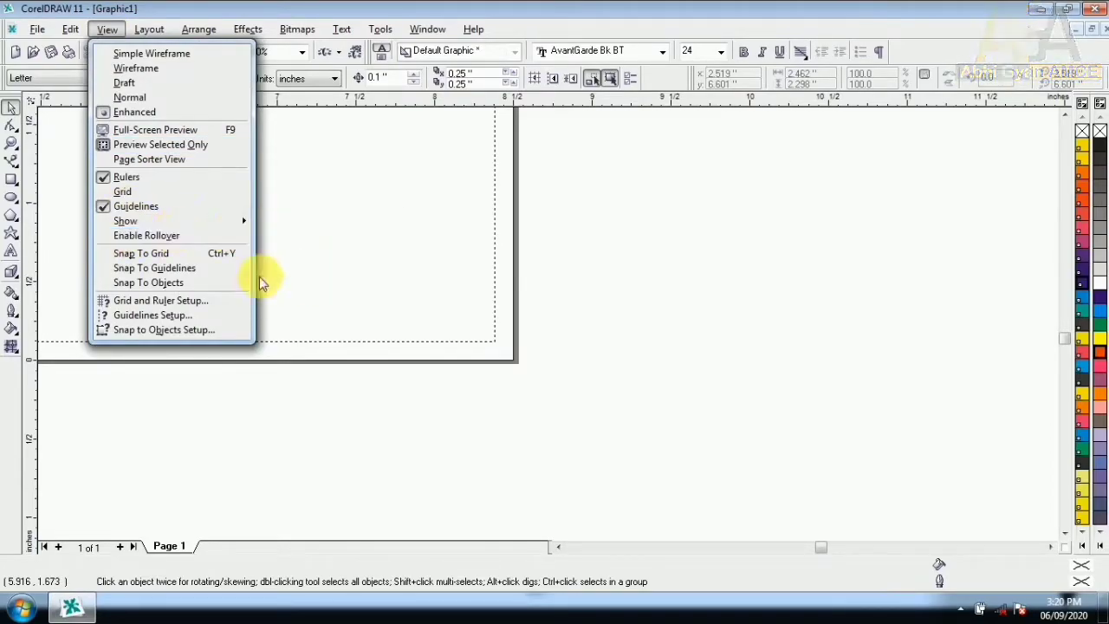
mouse_move(149, 223)
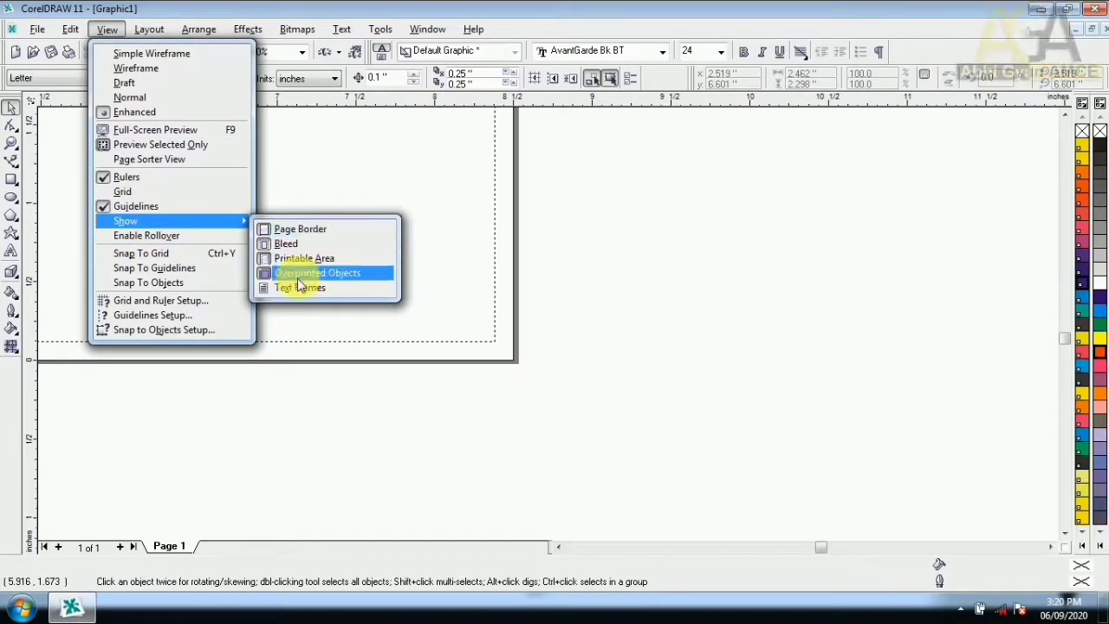
left_click(304, 287)
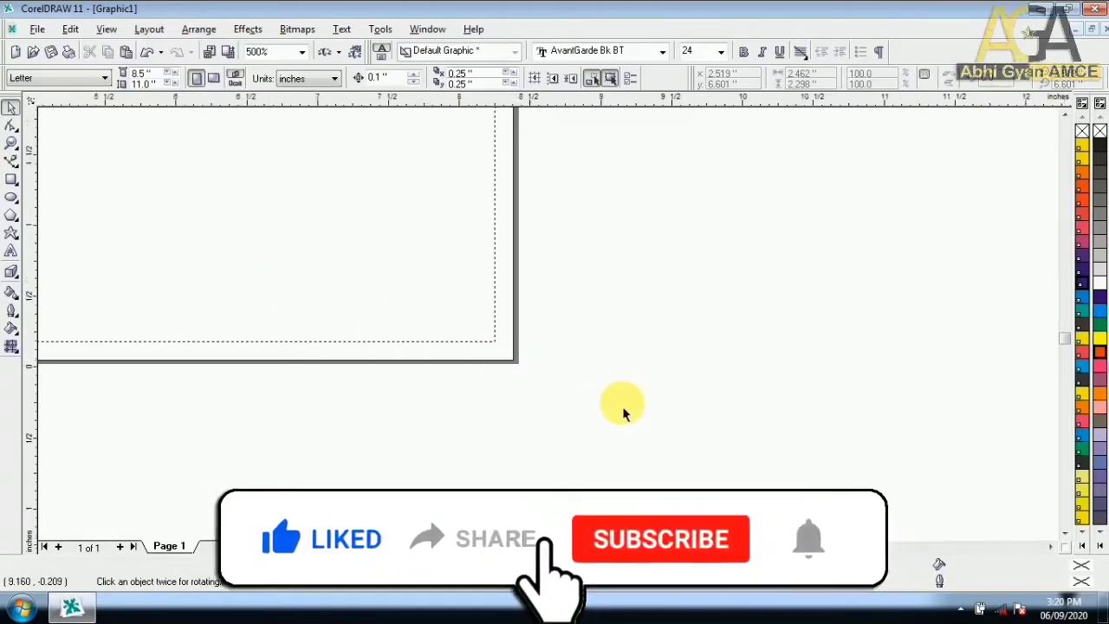
- Show the grid again with the three shapes in view
scroll(622, 413, "down", 5)
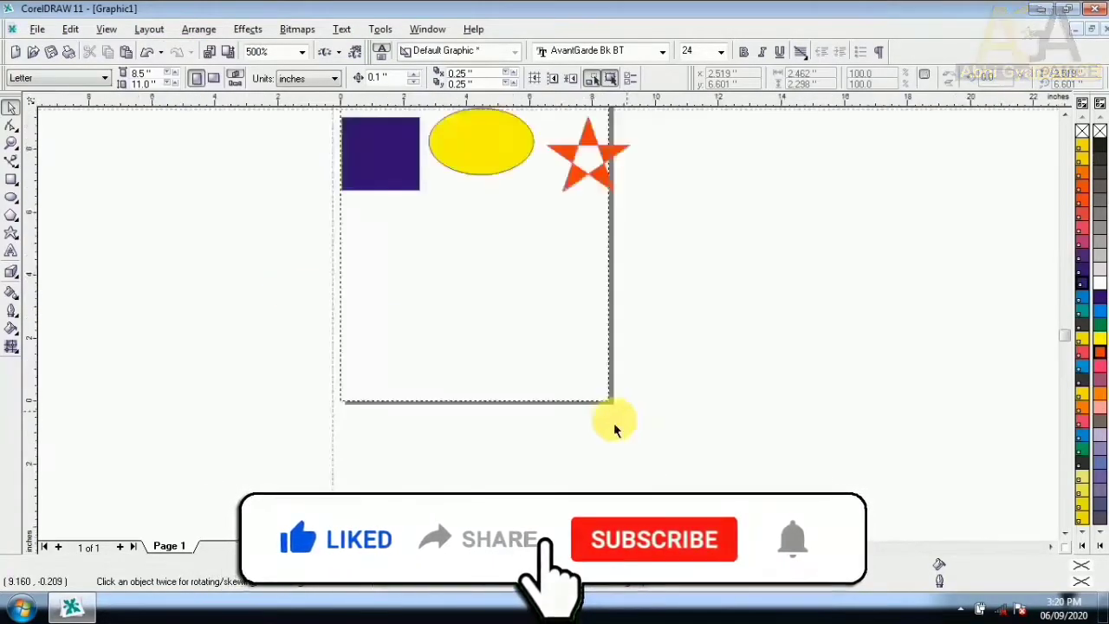
left_click(105, 29)
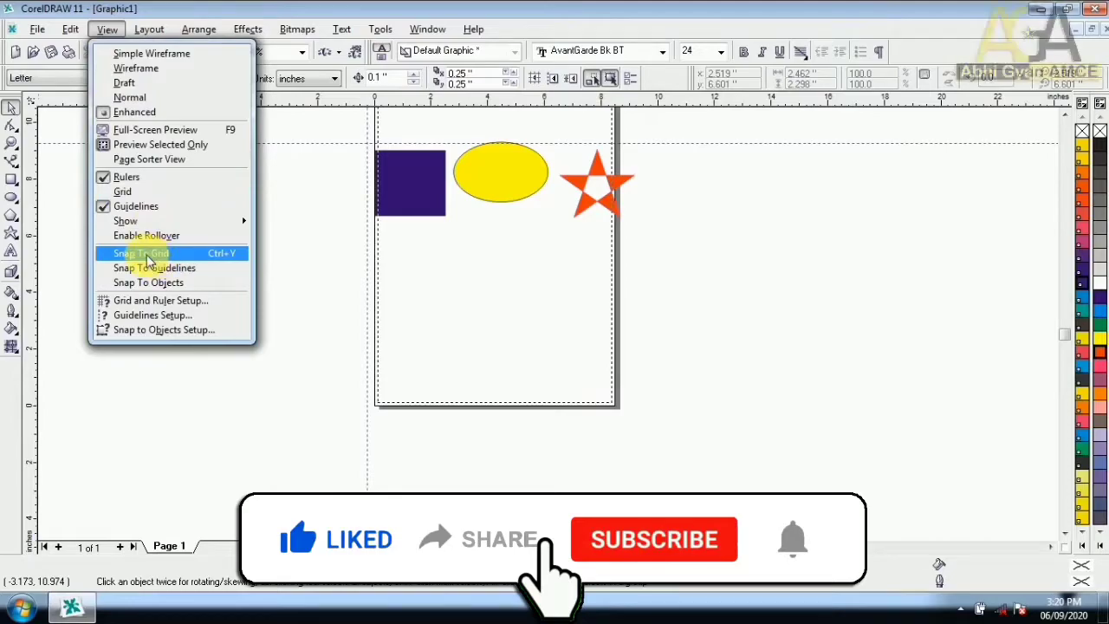
left_click(111, 190)
- Enable the live rollover preview, check the star up close, and disable the preview again
left_click(106, 29)
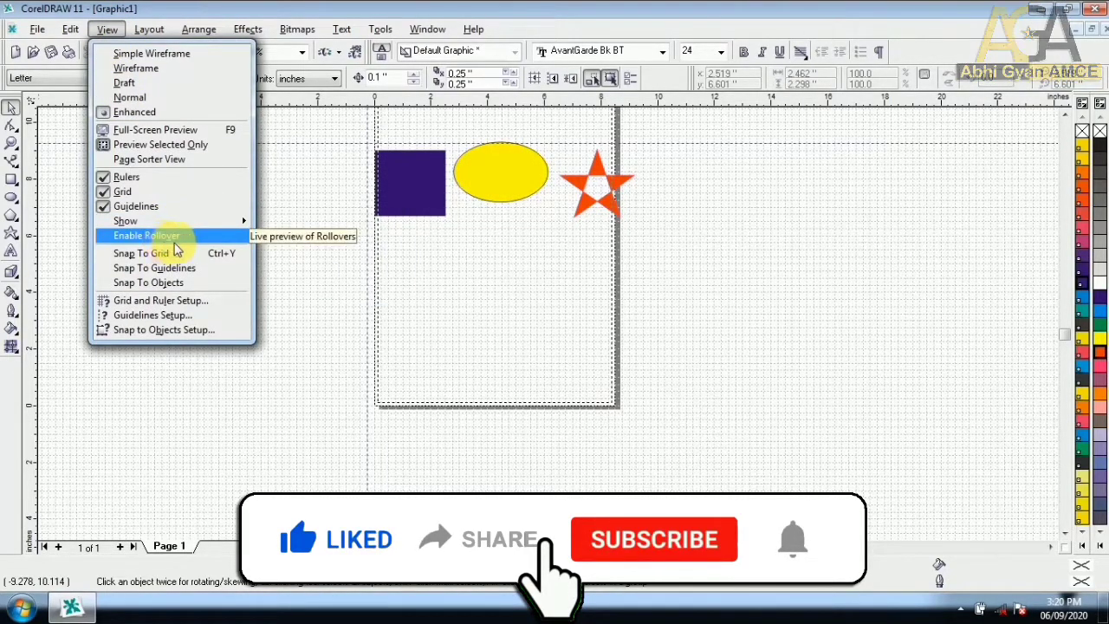
left_click(174, 243)
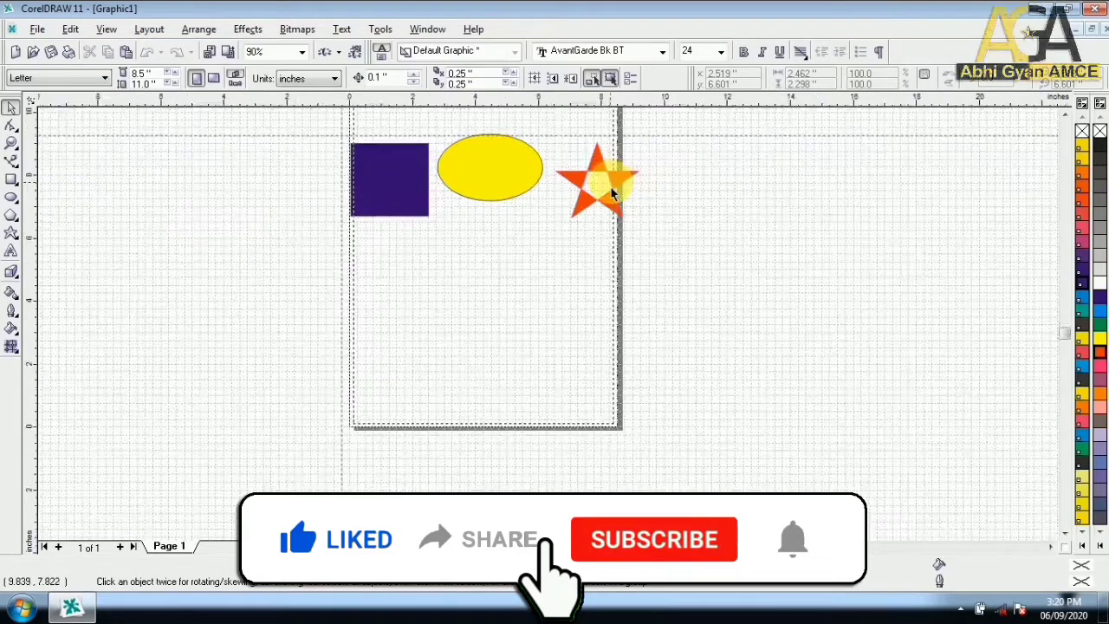
scroll(611, 192, "up", 2)
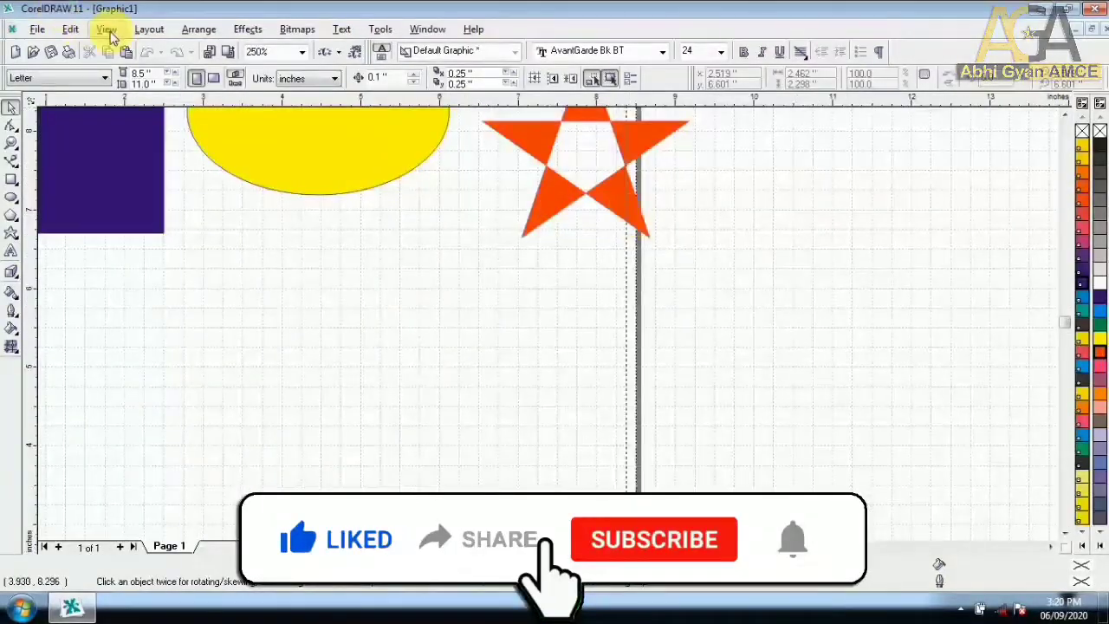
left_click(108, 31)
left_click(146, 238)
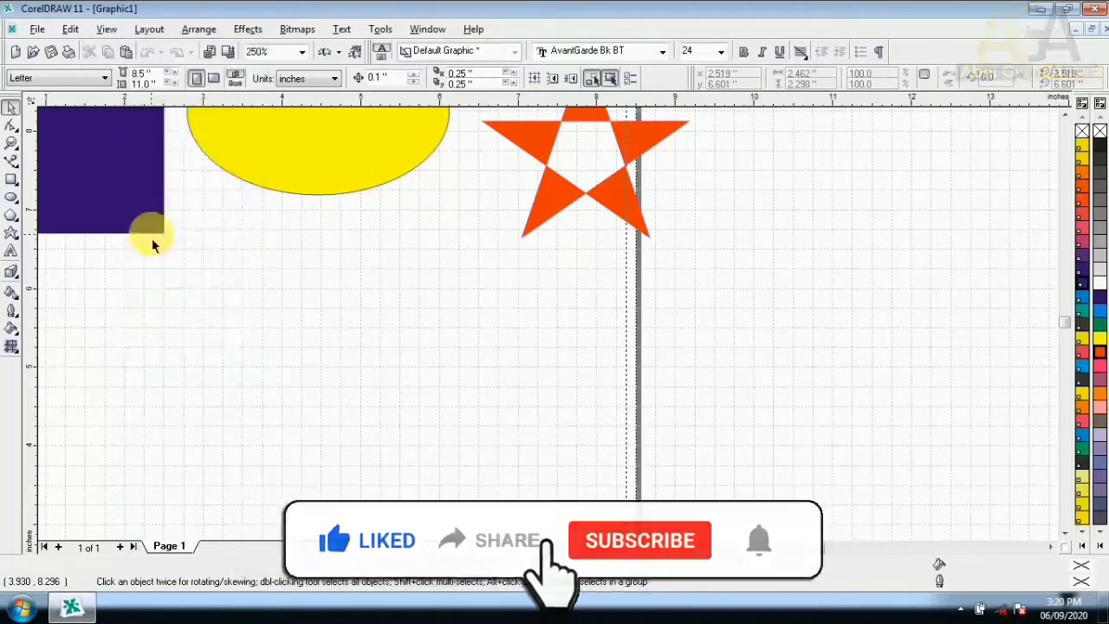
- Hide the page border beside the star and show it again
left_click(106, 31)
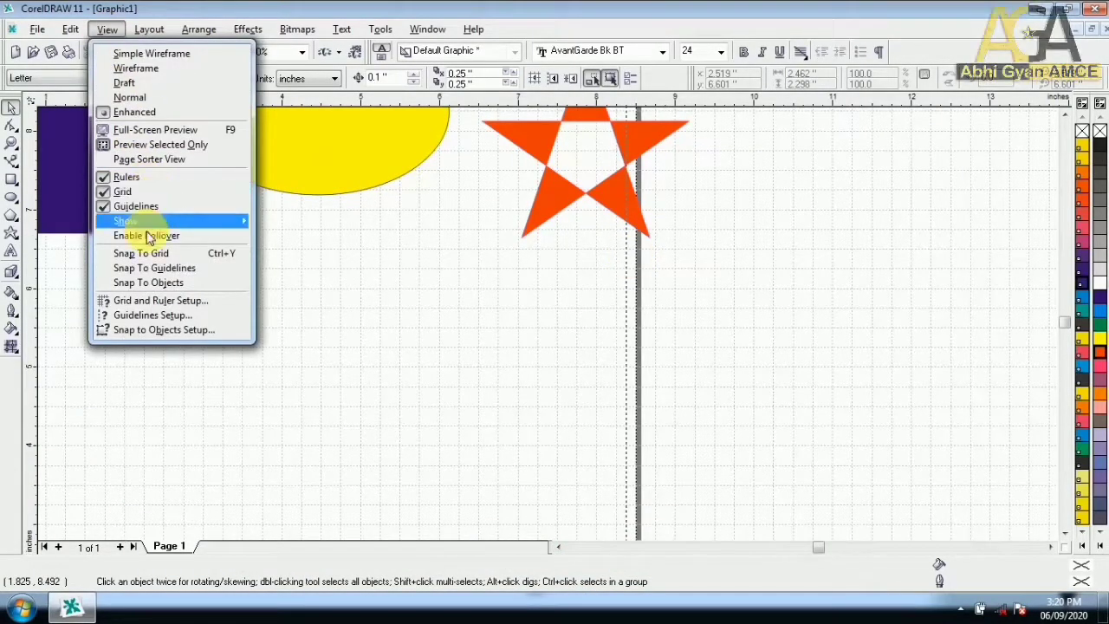
mouse_move(148, 221)
left_click(295, 228)
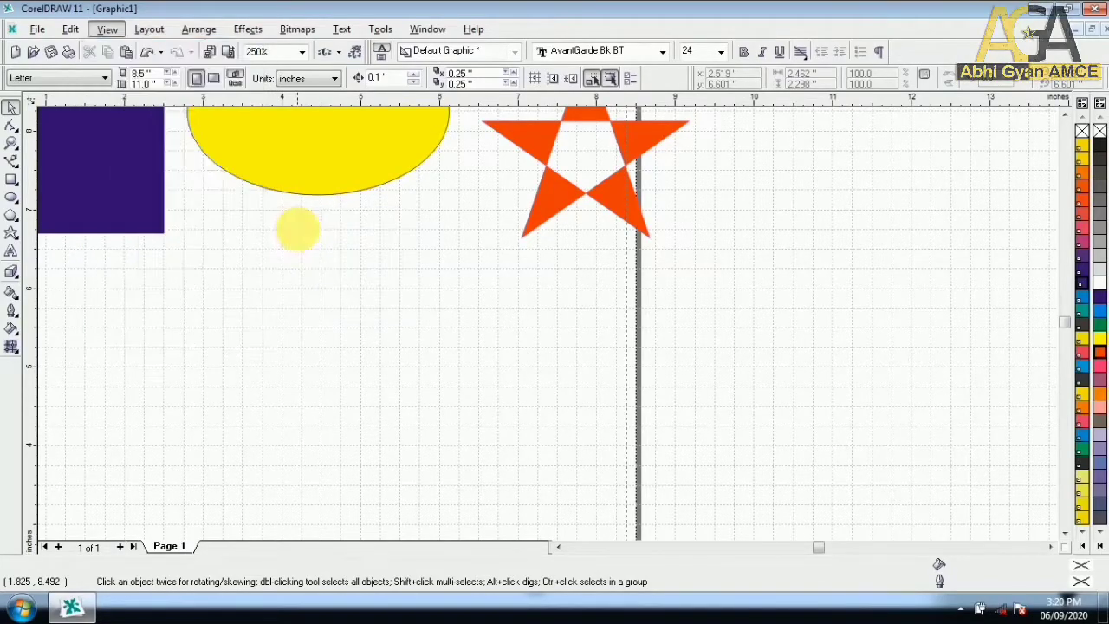
left_click(105, 31)
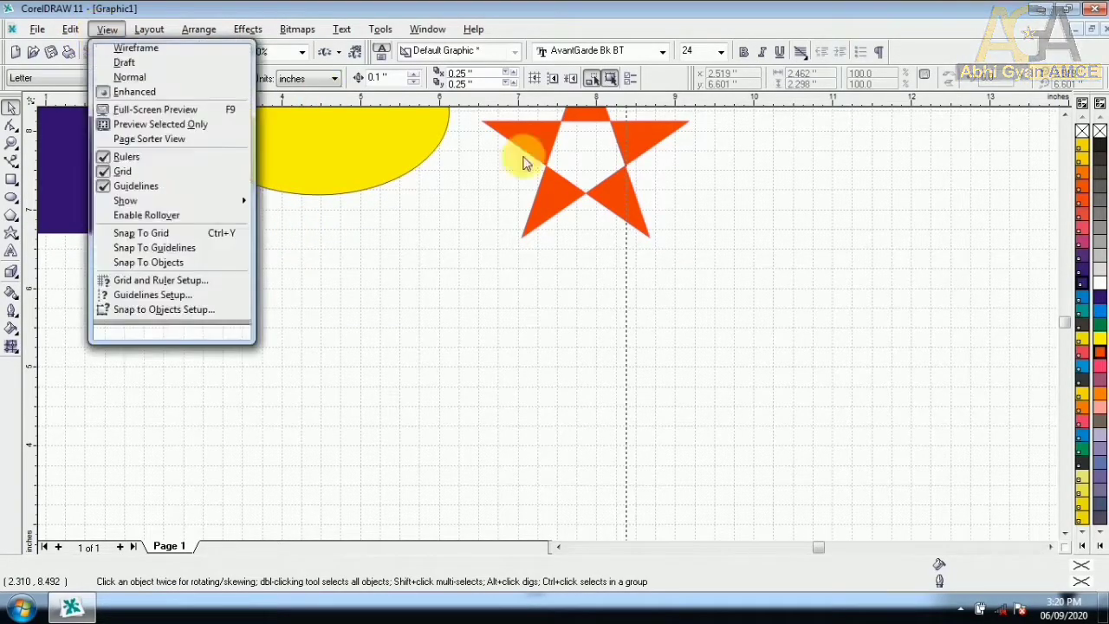
mouse_move(159, 223)
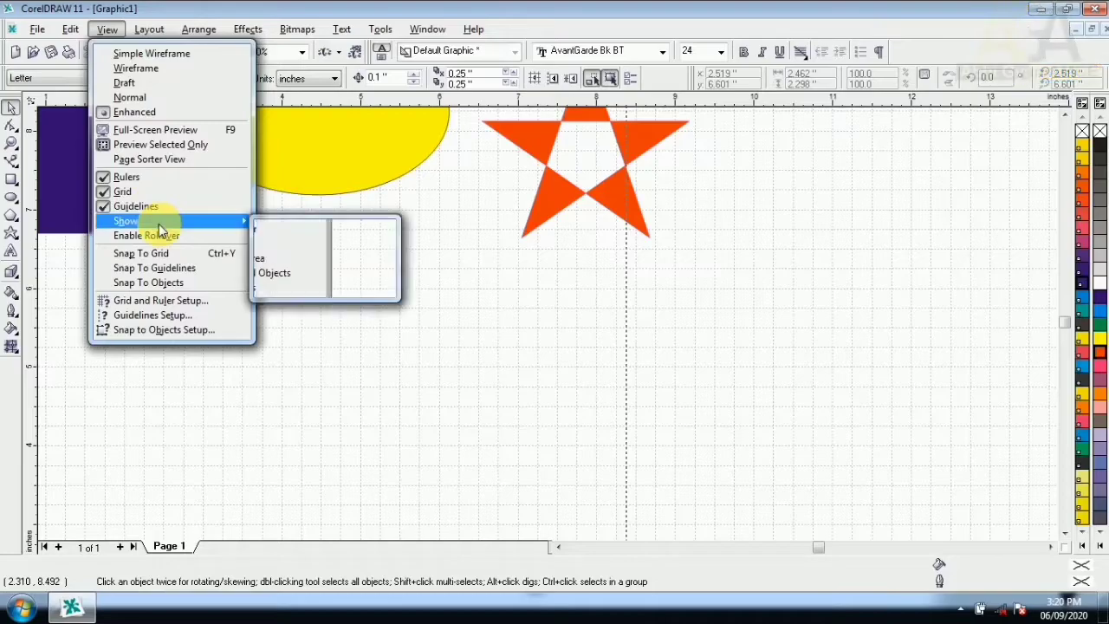
left_click(290, 230)
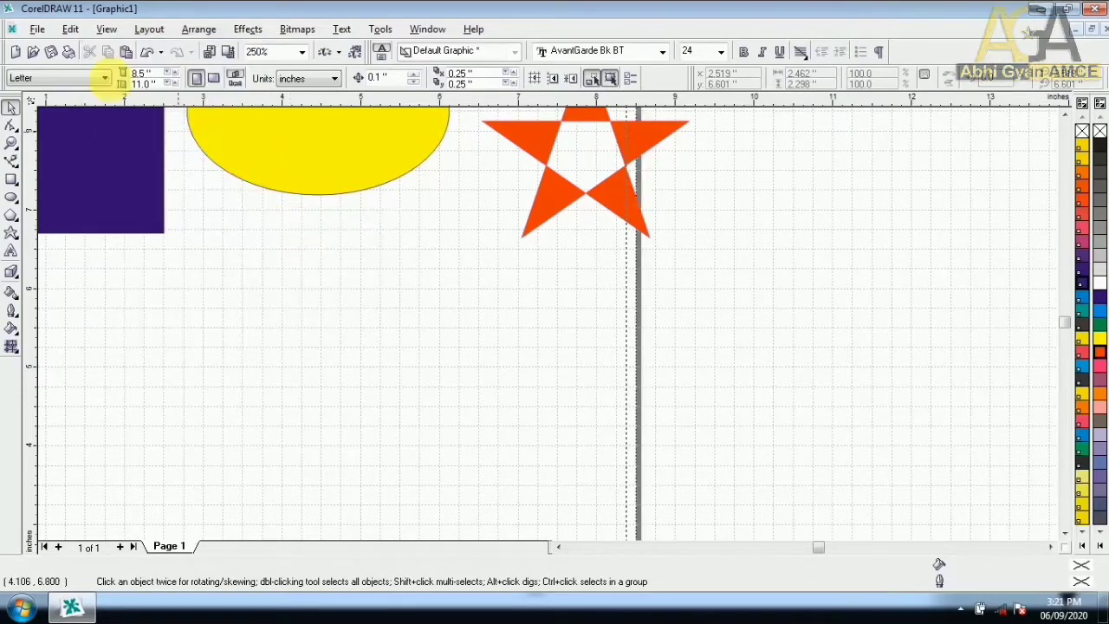
- With Snap To Grid on, move the yellow ellipse down and reshape the red star to about 3.58 by 3.38 inches
left_click(106, 29)
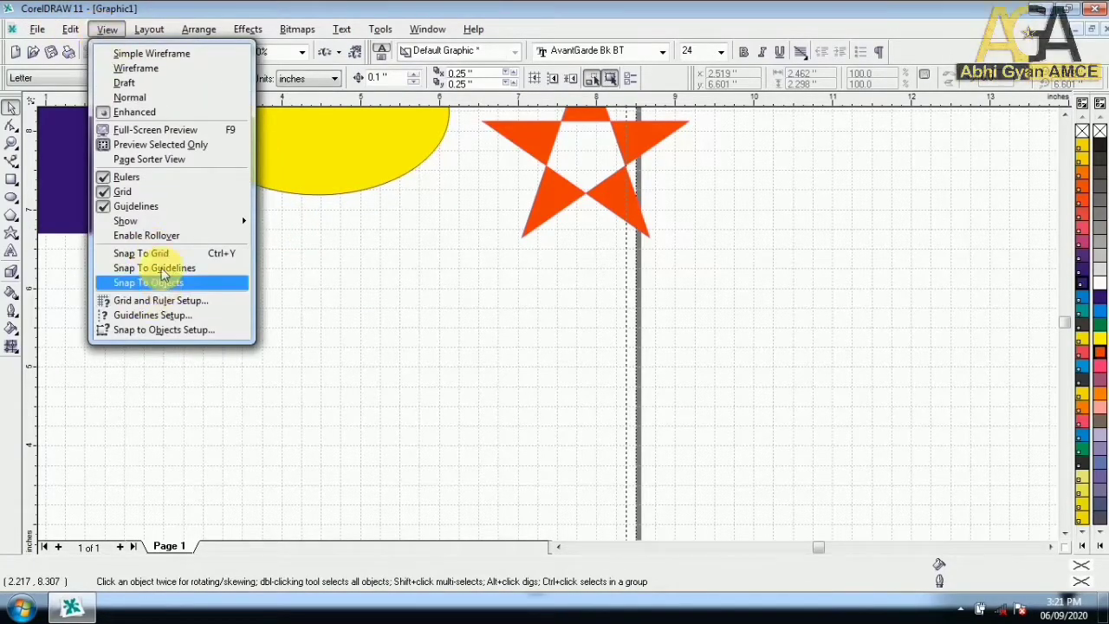
left_click(163, 256)
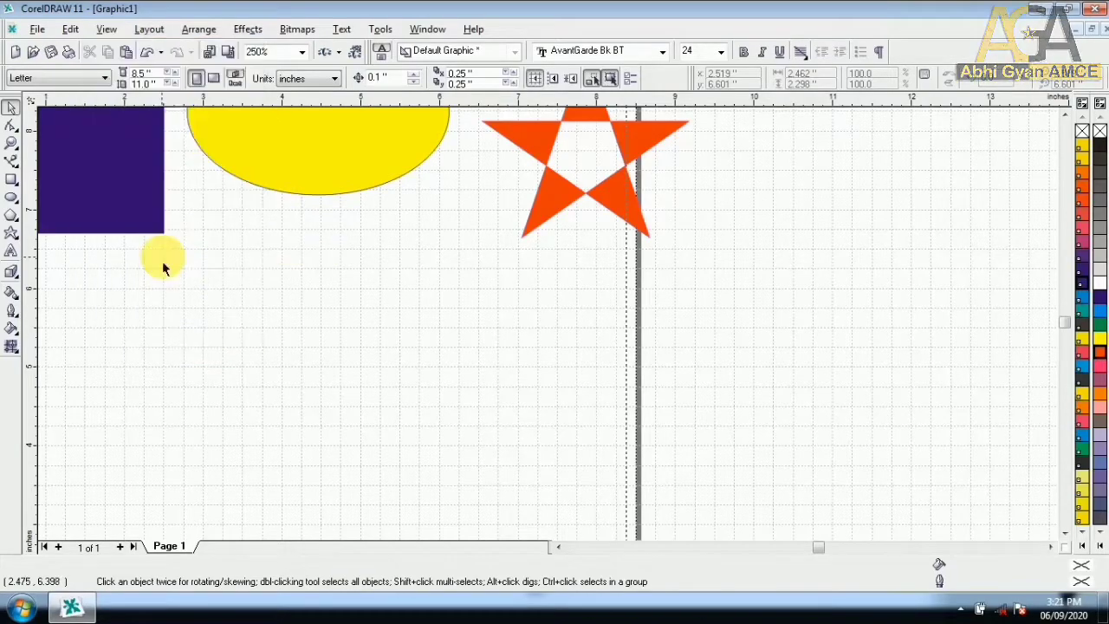
left_click_drag(338, 189, 350, 313)
left_click_drag(527, 167, 478, 236)
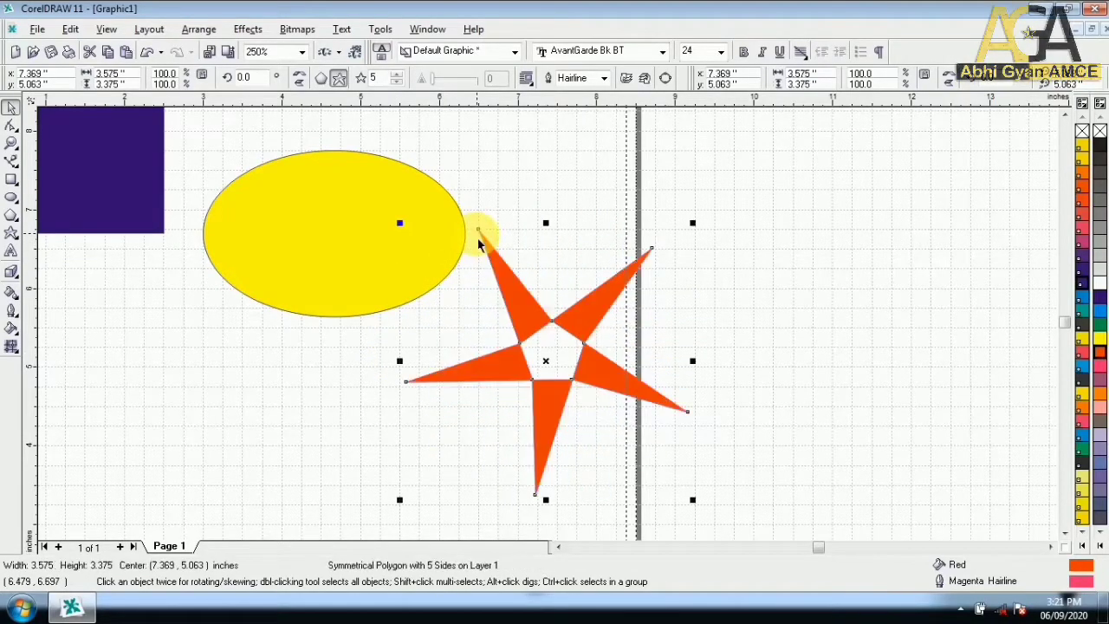
- With Snap To Guidelines also on, move the blue square to a centre of about 1.52, 5.85 inches
left_click(106, 30)
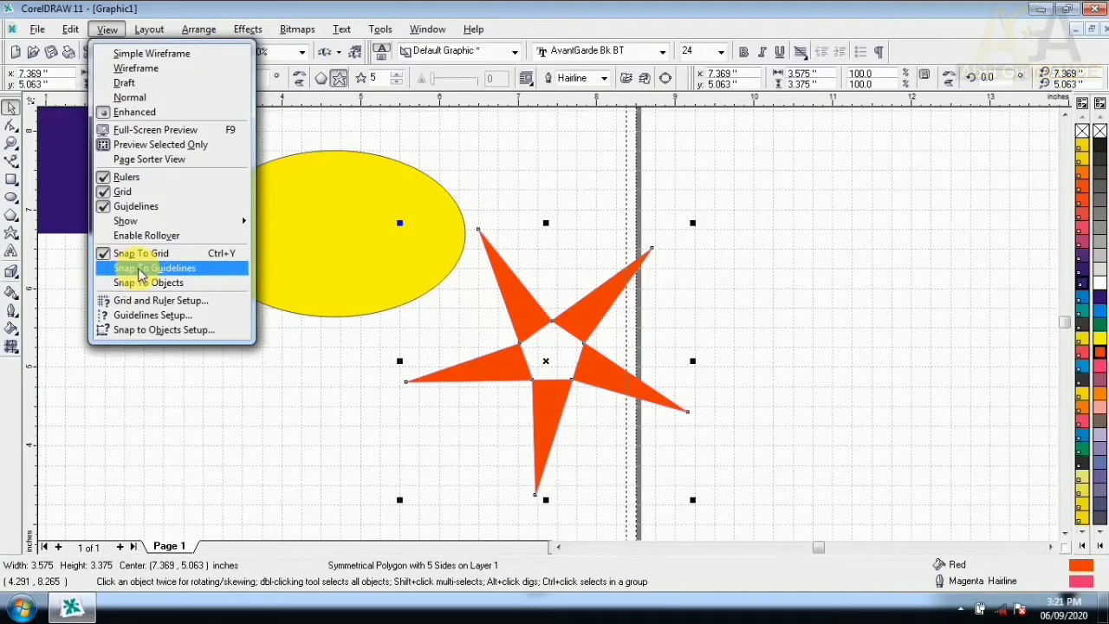
left_click(172, 270)
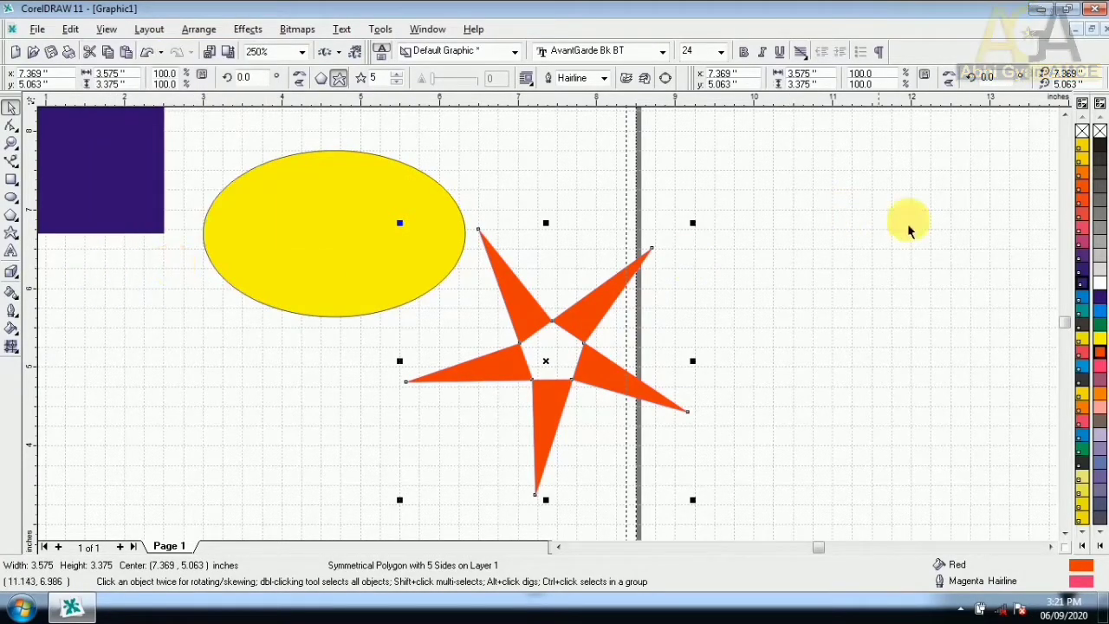
scroll(910, 230, "down", 1)
left_click_drag(215, 150, 222, 289)
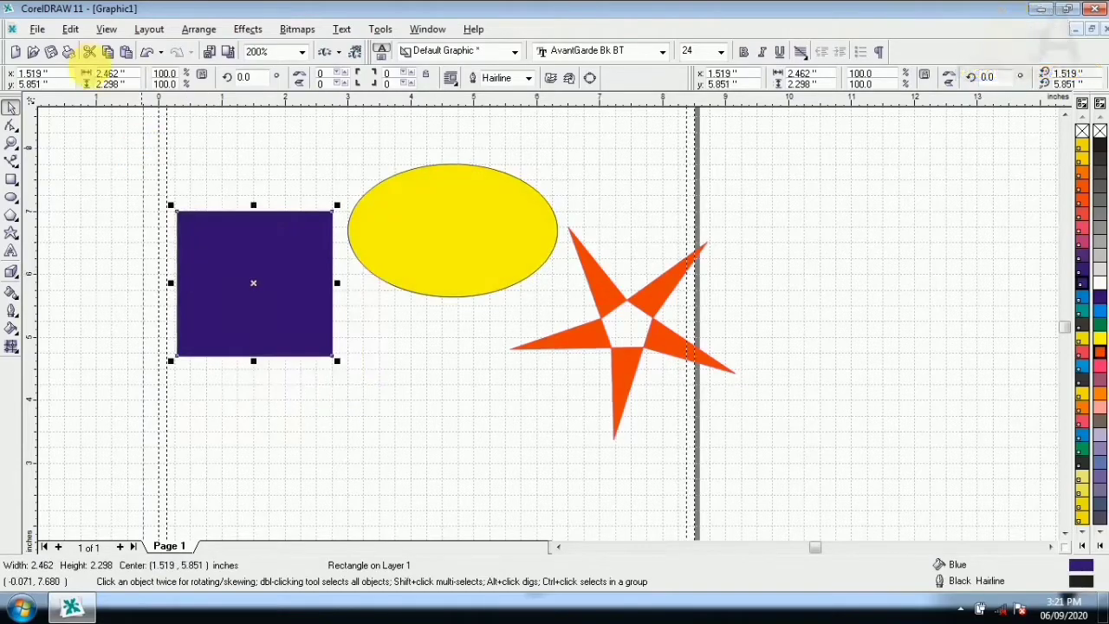
- With Snap To Objects on, move the blue square to about 2.52, 6.10 inches and the star onto it at about 2.21, 5.56 inches
left_click(106, 30)
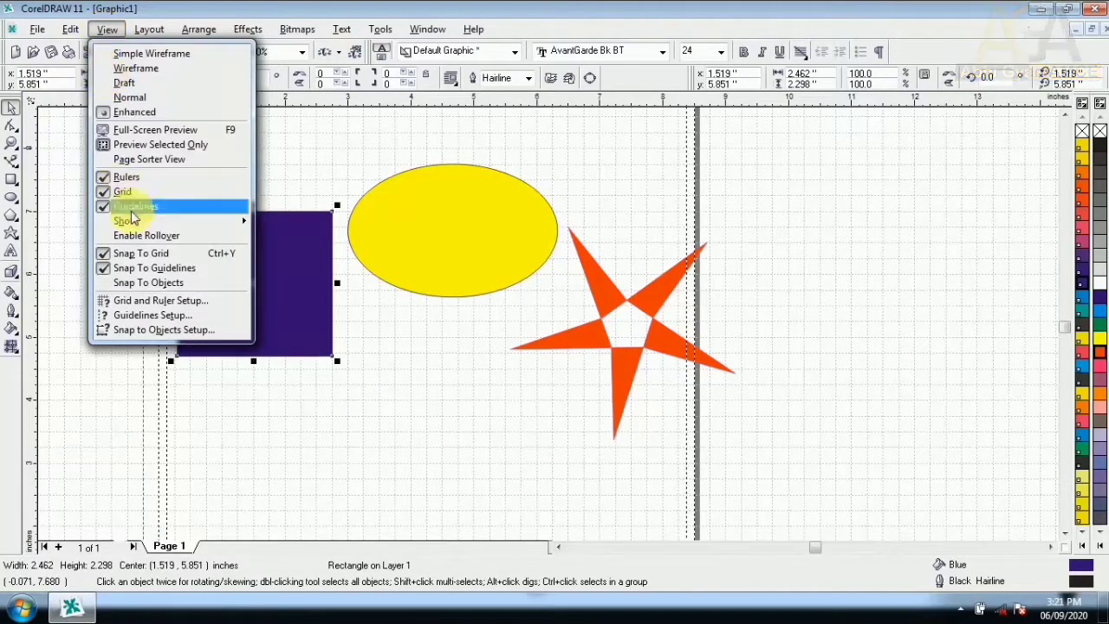
left_click(160, 289)
left_click_drag(185, 255, 249, 240)
left_click_drag(589, 274, 278, 260)
- Try to reshape the star so its upper-left tip meets the blue square's upper-left corner, and select the square
scroll(216, 218, "down", 1)
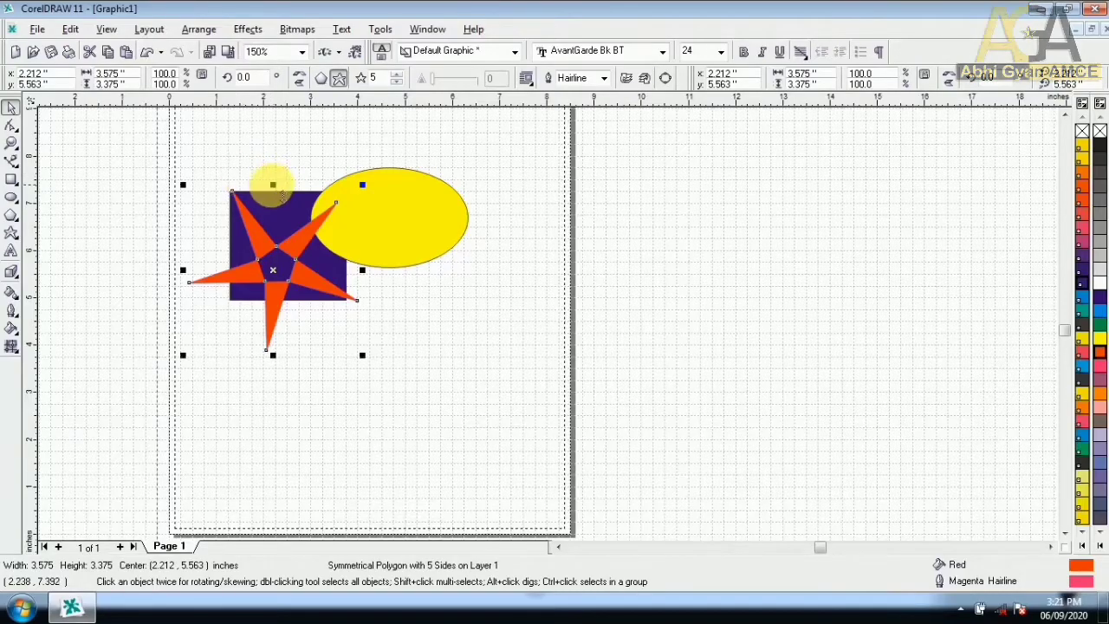
scroll(234, 187, "down", 1)
scroll(208, 173, "up", 5)
scroll(248, 178, "up", 2)
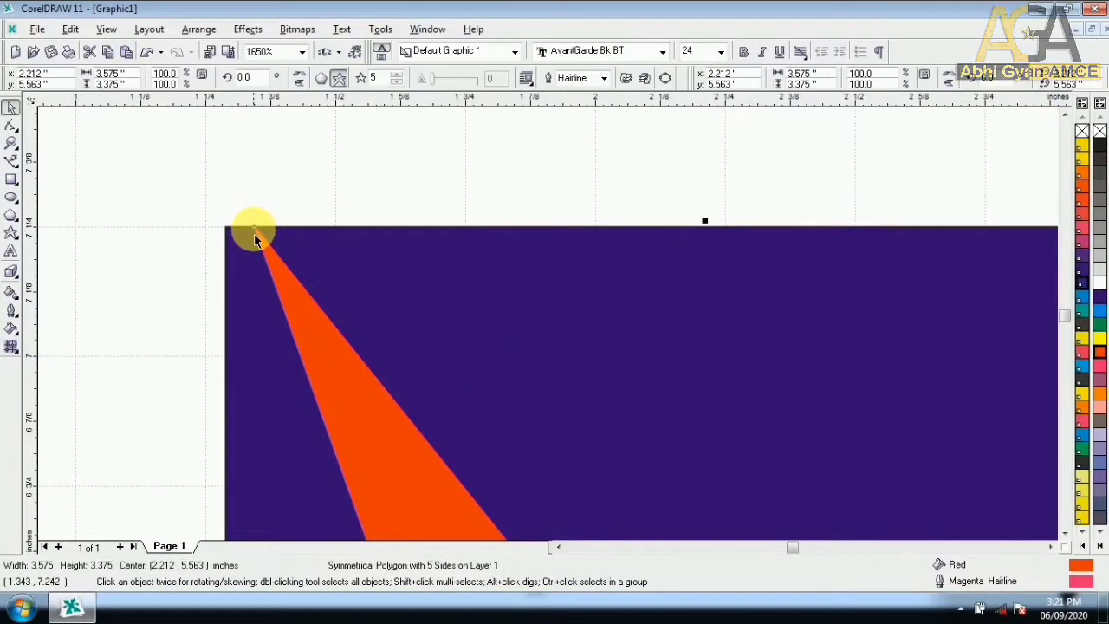
left_click_drag(254, 233, 226, 234)
left_click(229, 234)
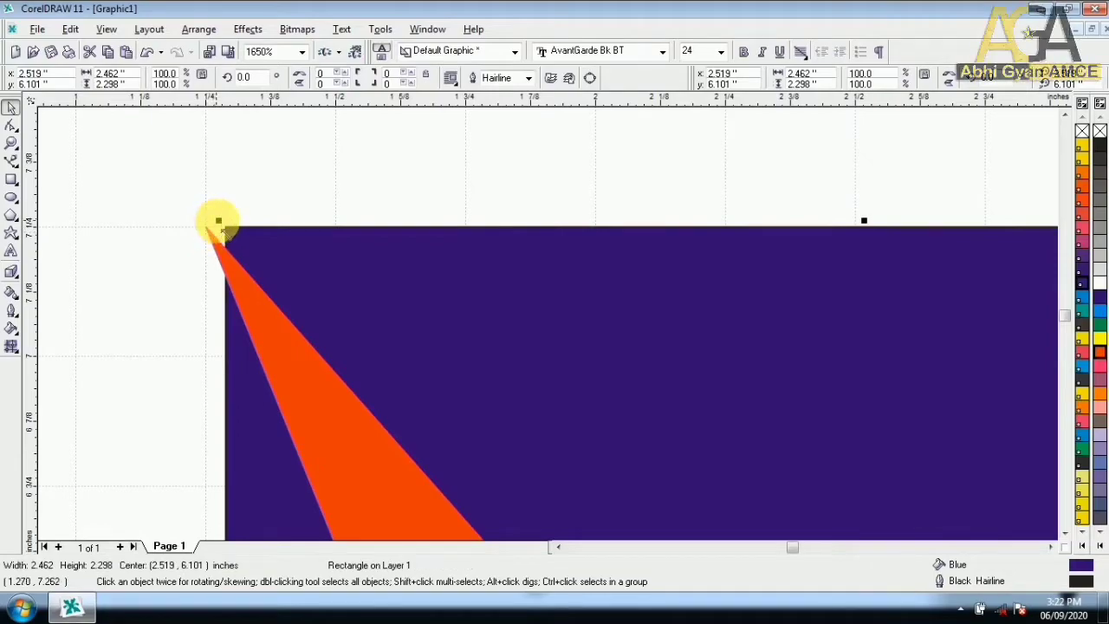
- Turn off Snap To Grid and Snap To Guidelines, and move the star to a centre of about 2.32, 5.68 inches
left_click(215, 234)
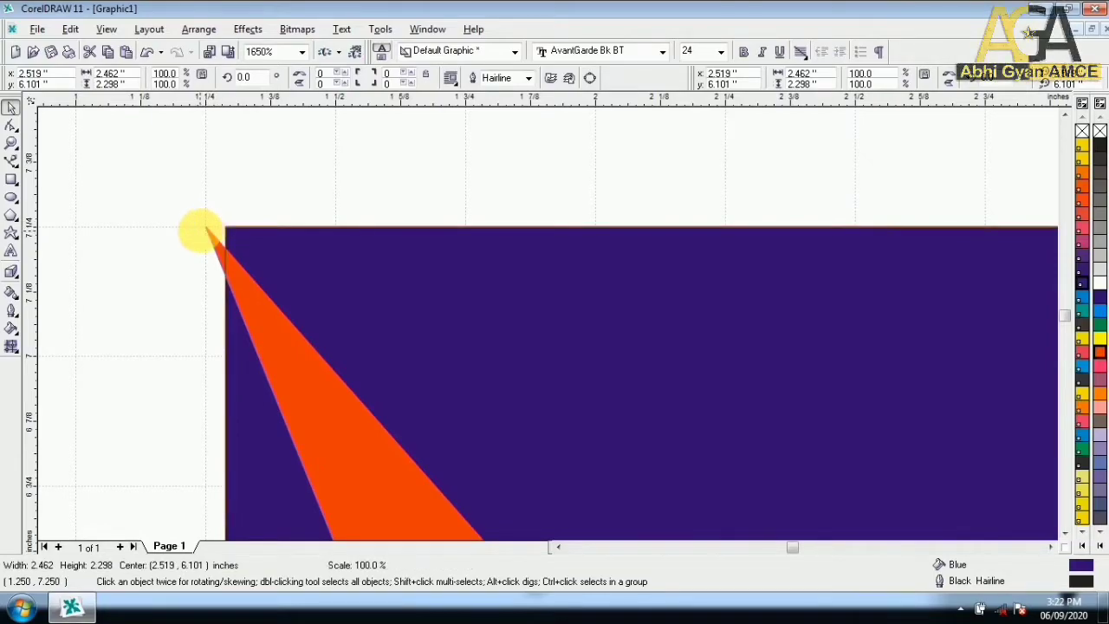
left_click(107, 30)
left_click(129, 234)
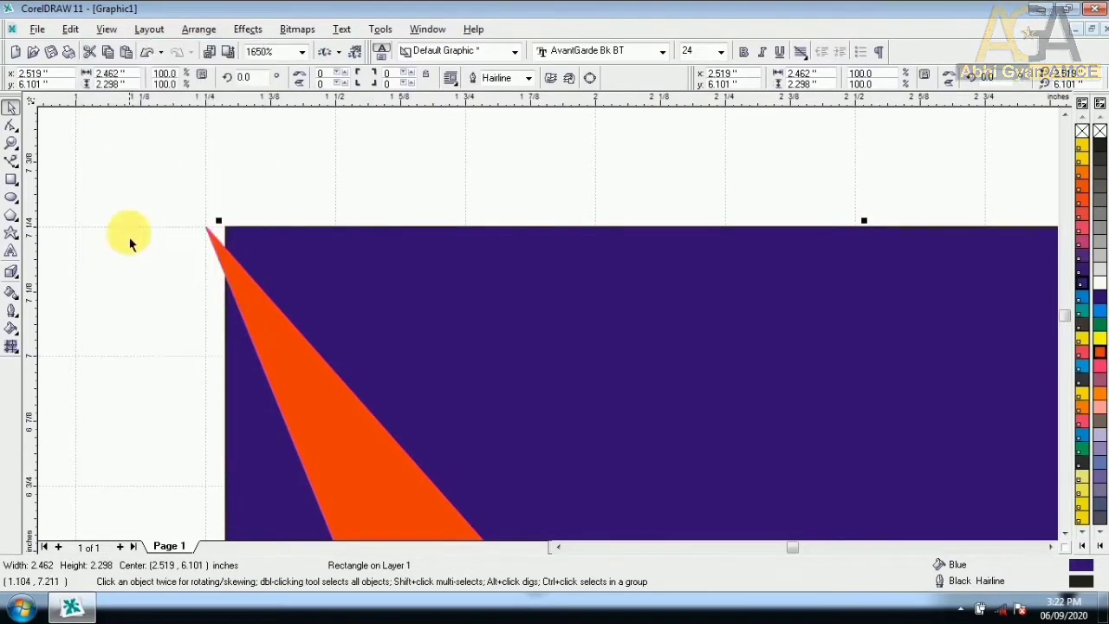
left_click(107, 30)
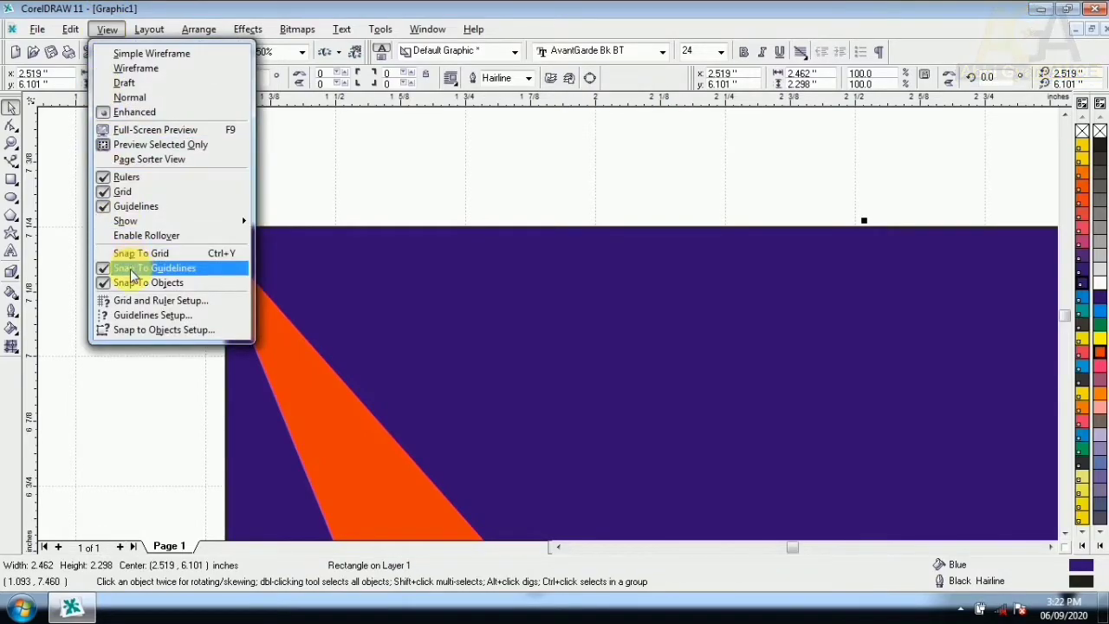
left_click(130, 270)
left_click_drag(230, 243, 259, 170)
left_click(107, 30)
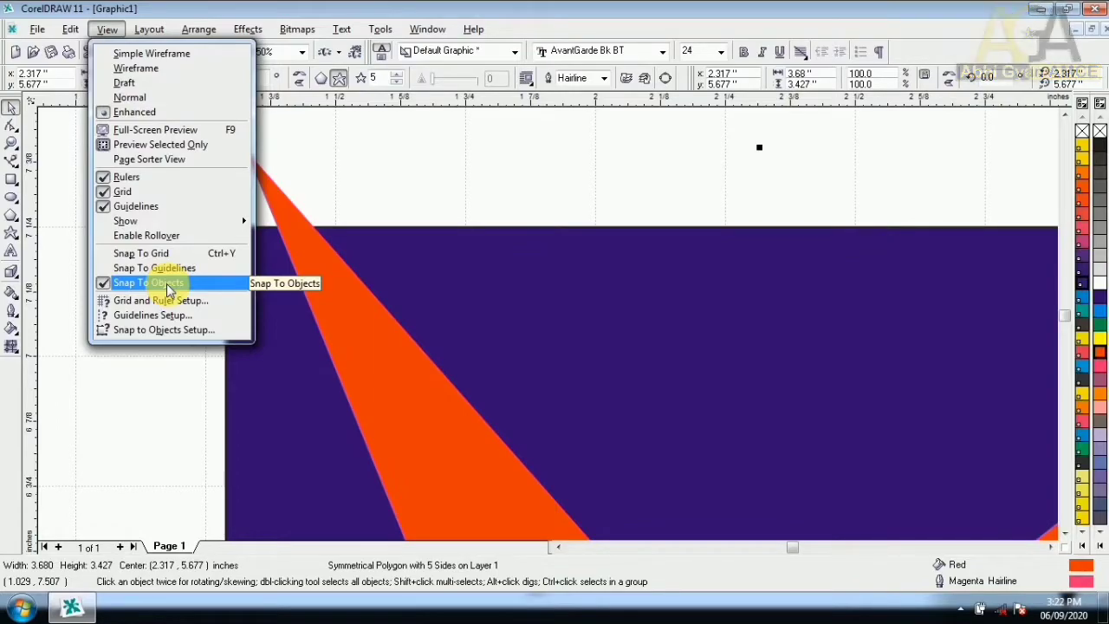
left_click(221, 300)
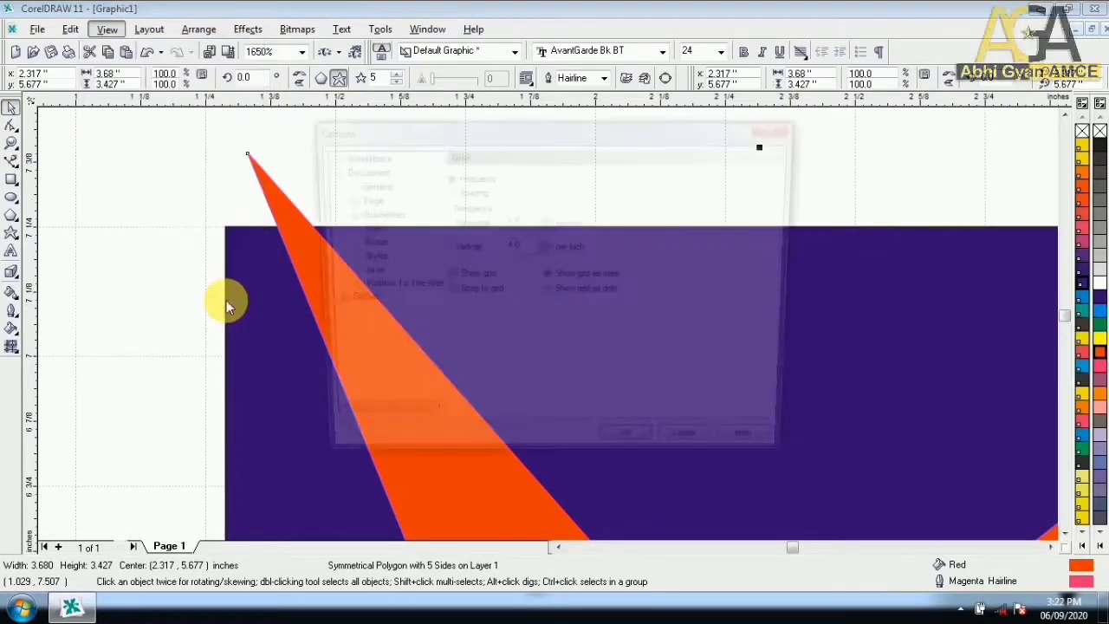
left_click(783, 126)
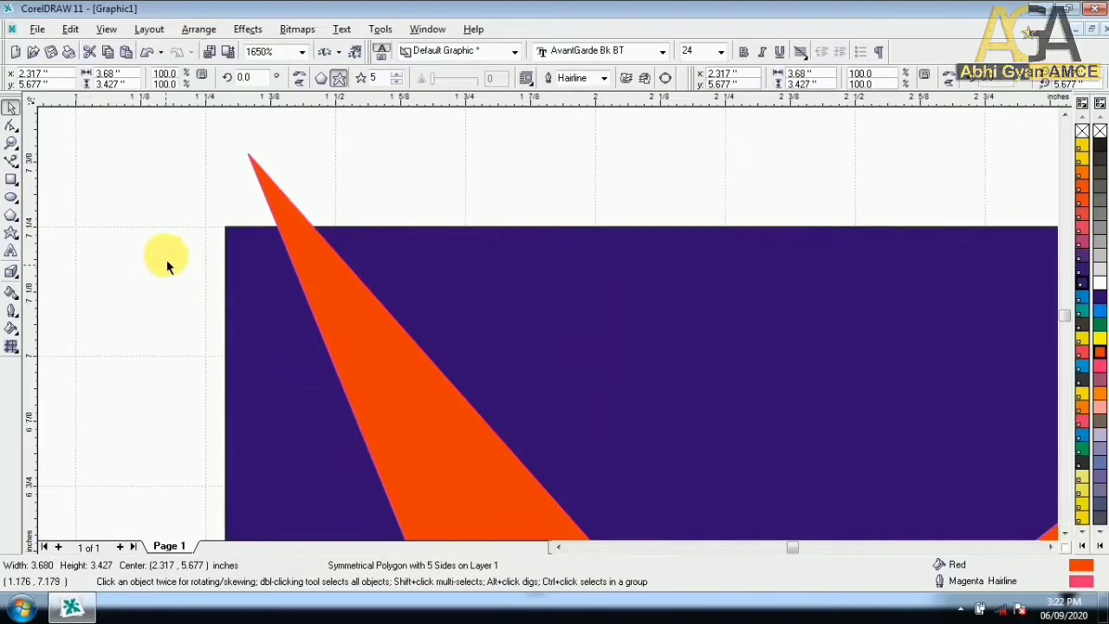
- Deselect the star, hide the grid, and switch snapping from Snap To Objects to Snap To Grid
left_click(164, 260)
scroll(396, 243, "down", 4)
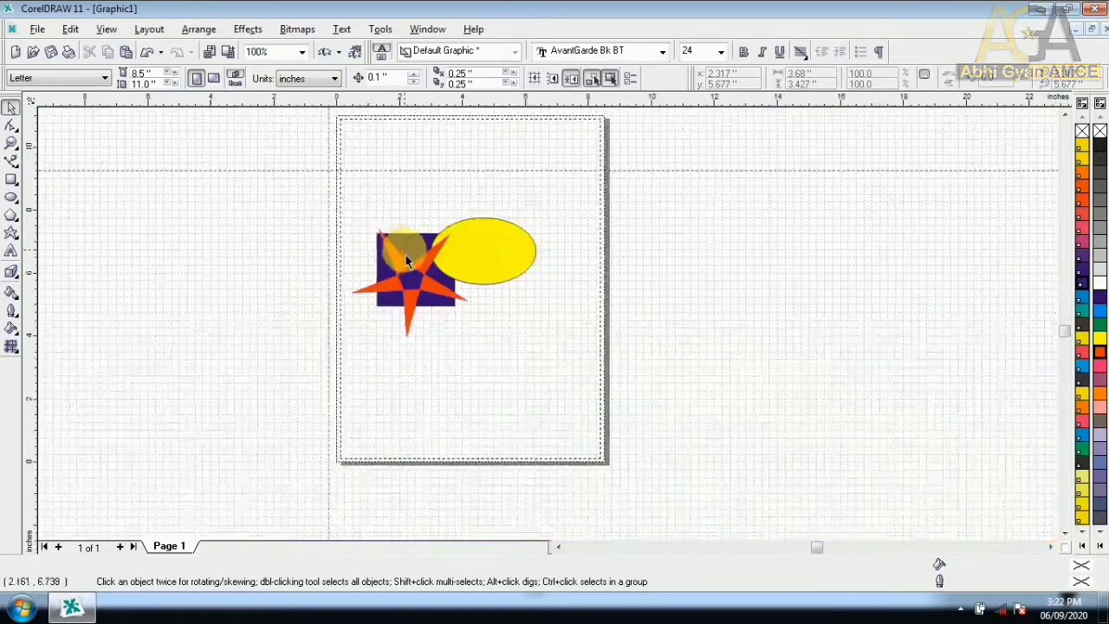
left_click(106, 28)
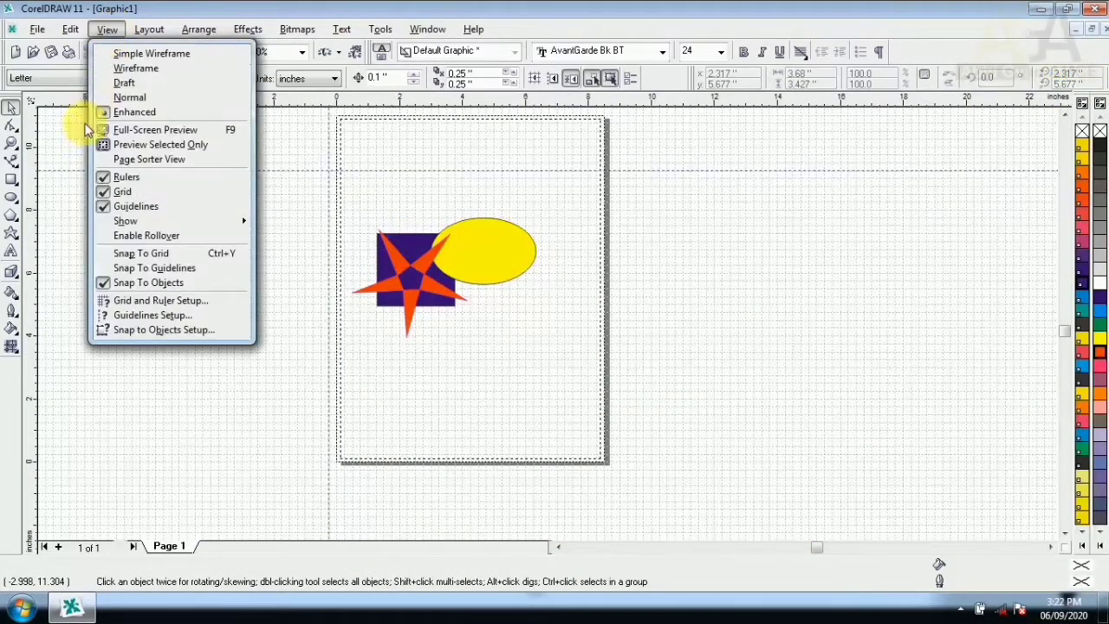
left_click(122, 202)
left_click(105, 30)
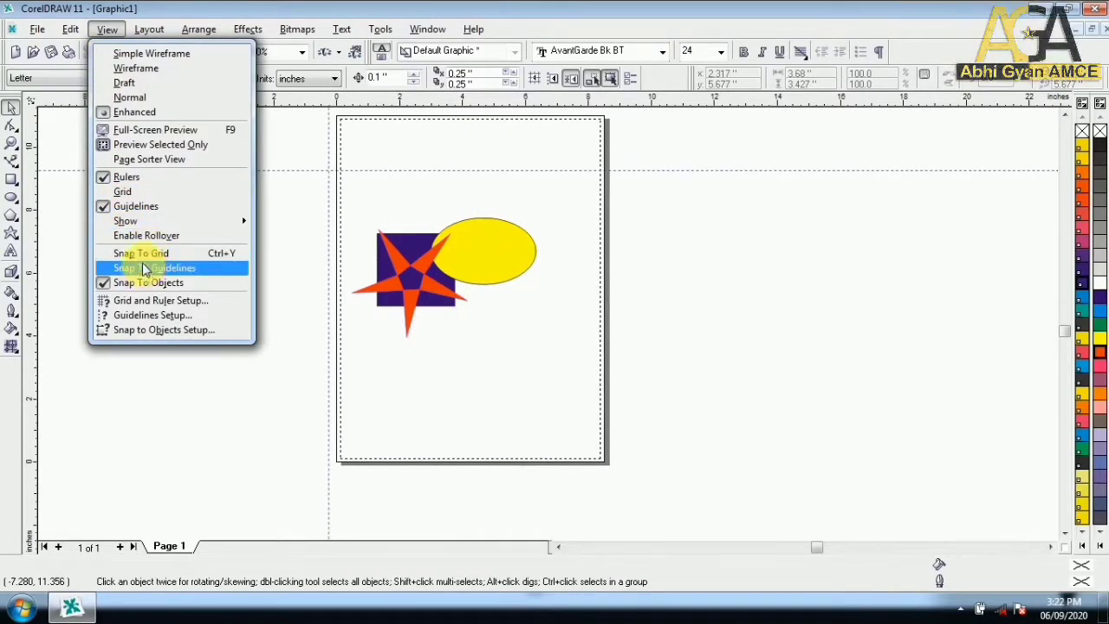
left_click(105, 258)
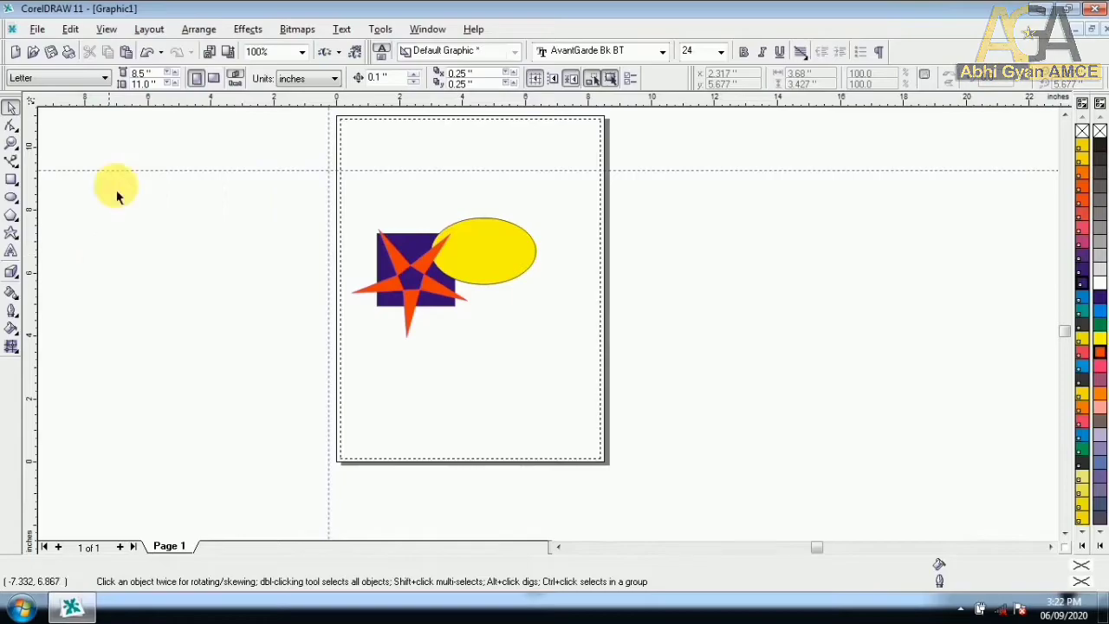
left_click(107, 28)
left_click(119, 284)
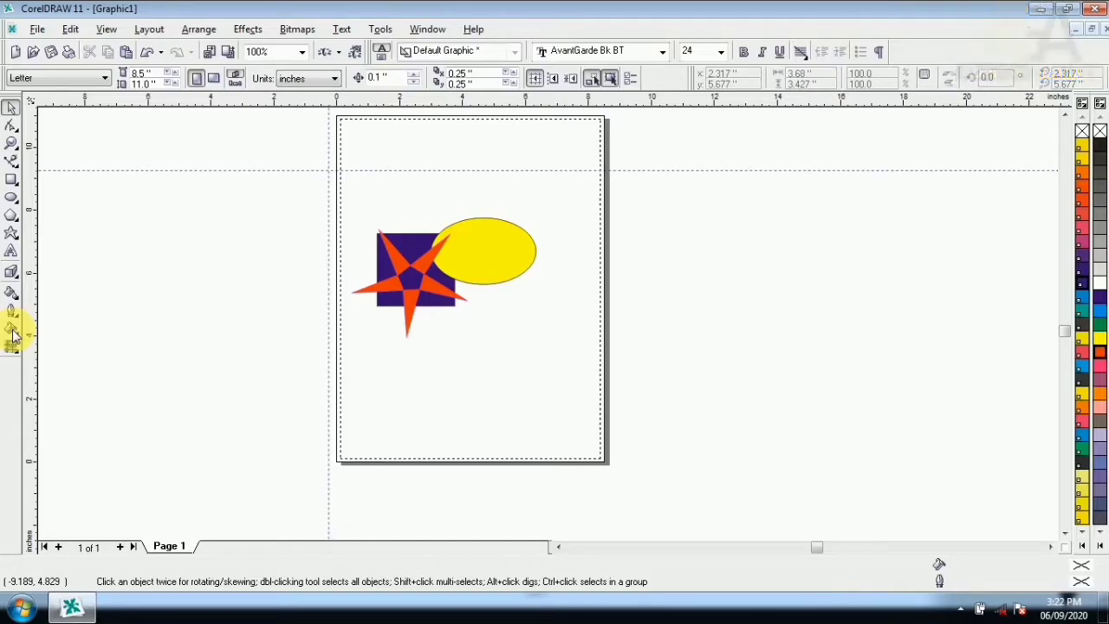
left_click(107, 28)
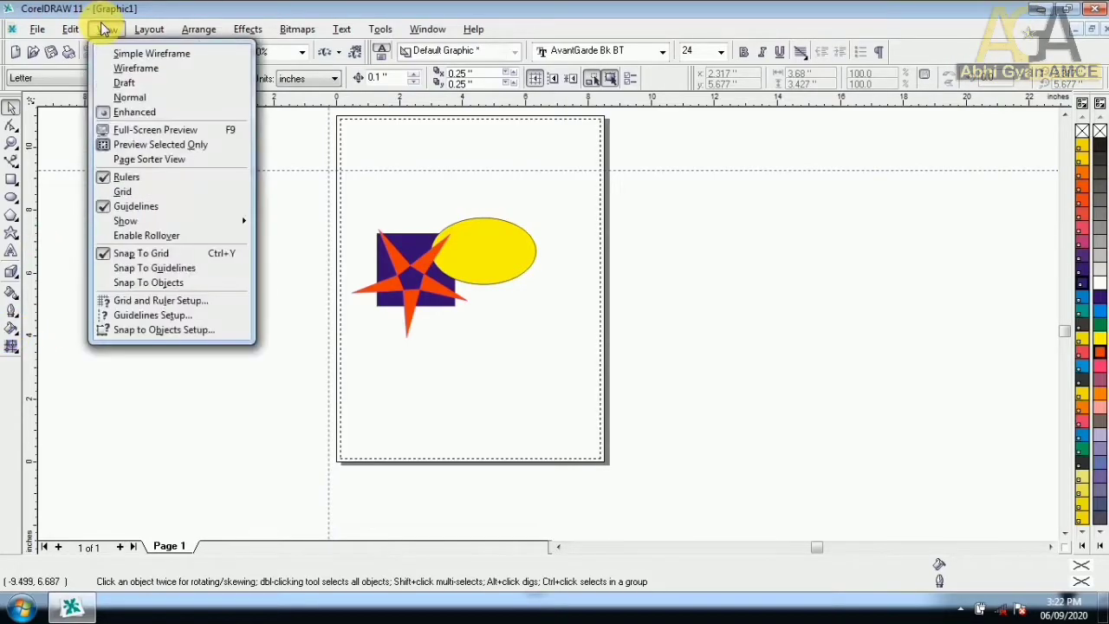
left_click(275, 367)
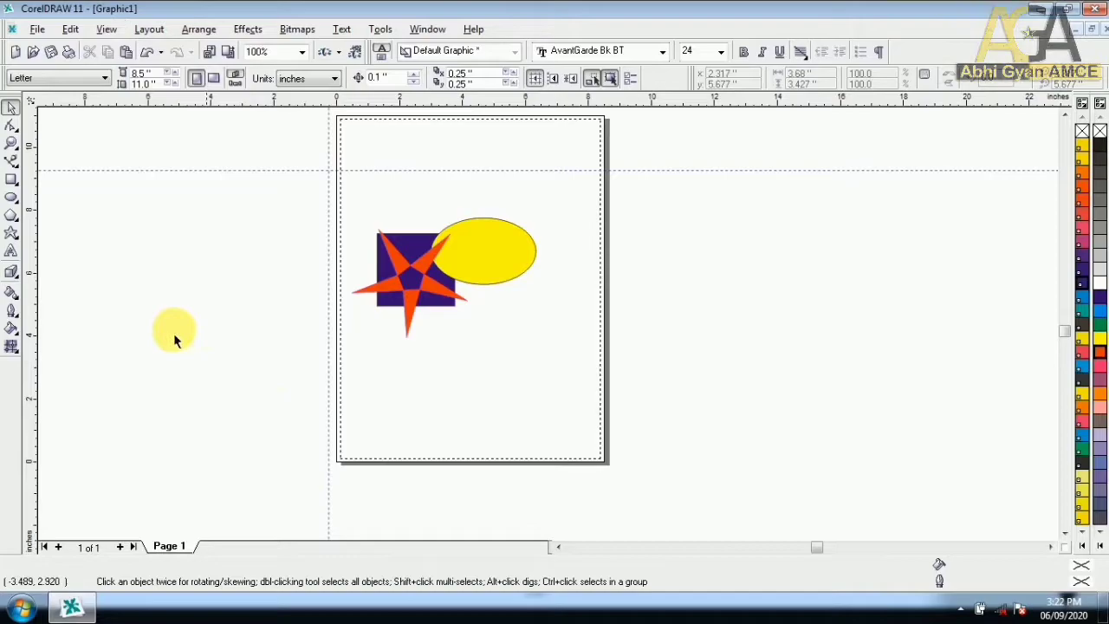
- Draw a rectangle about 2.0 by 2.5 inches below the yellow ellipse, centred at about 6.0, 2.75 inches
left_click(11, 179)
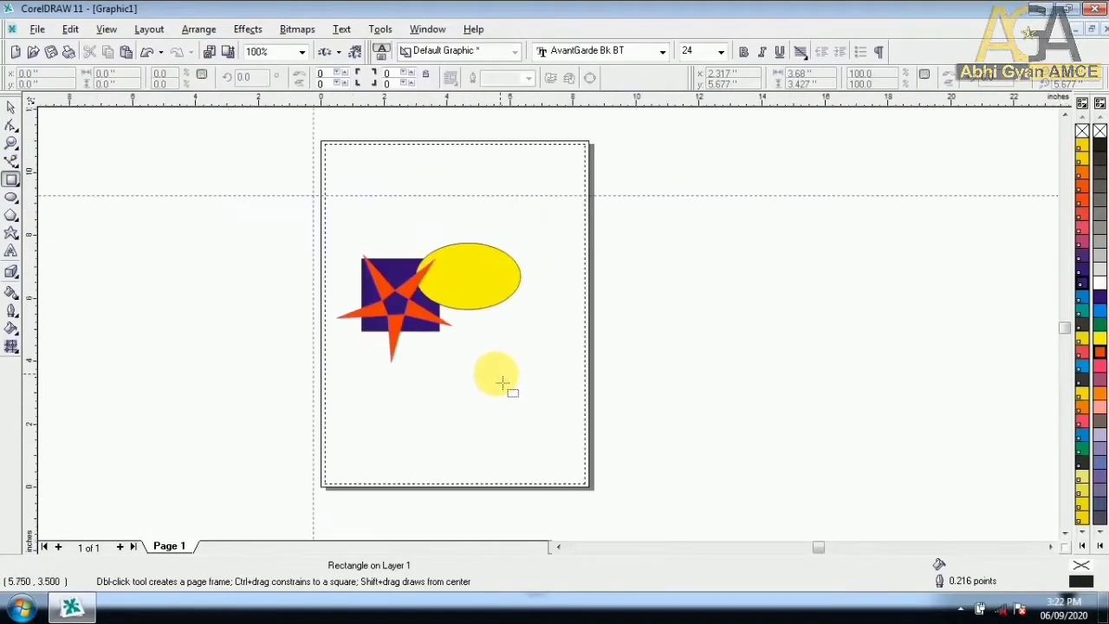
left_click_drag(496, 337, 528, 383)
left_click_drag(529, 429, 542, 439)
- Draw a second rectangle about 2.25 by 2.5 inches overlapping the first, centred at about 6.375, 2.5 inches
scroll(515, 425, "up", 5)
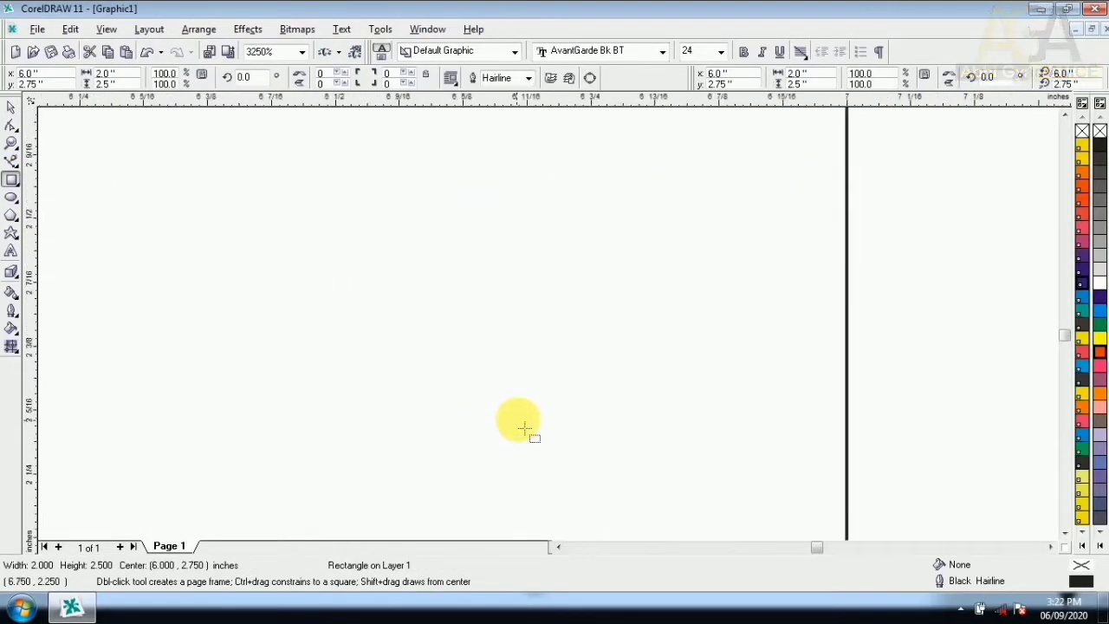
scroll(503, 326, "down", 2)
scroll(519, 342, "up", 2)
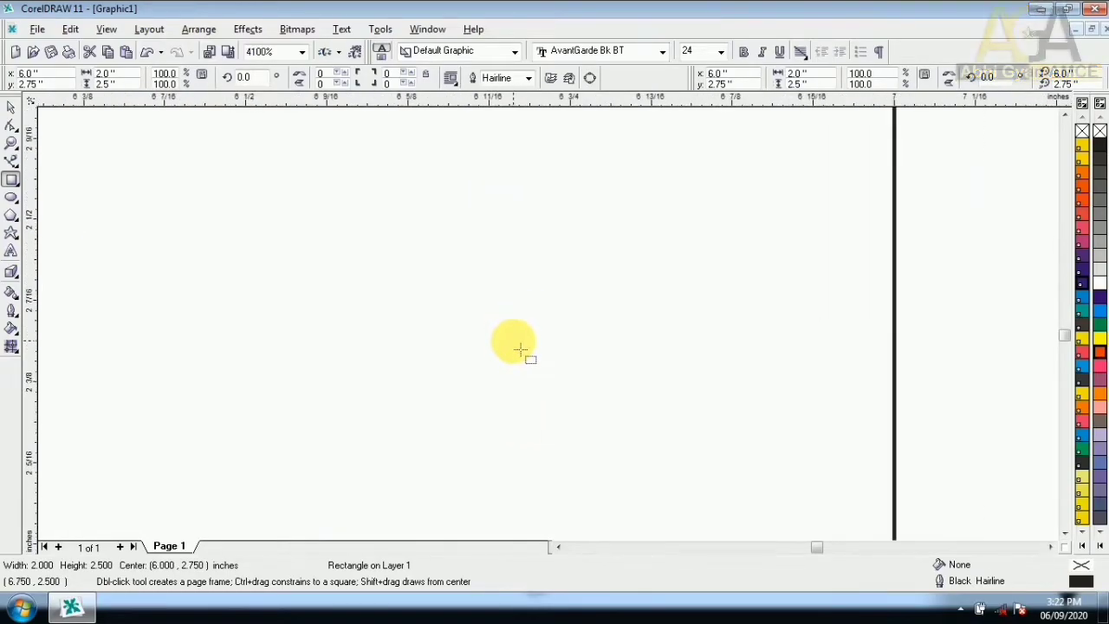
scroll(524, 349, "down", 6)
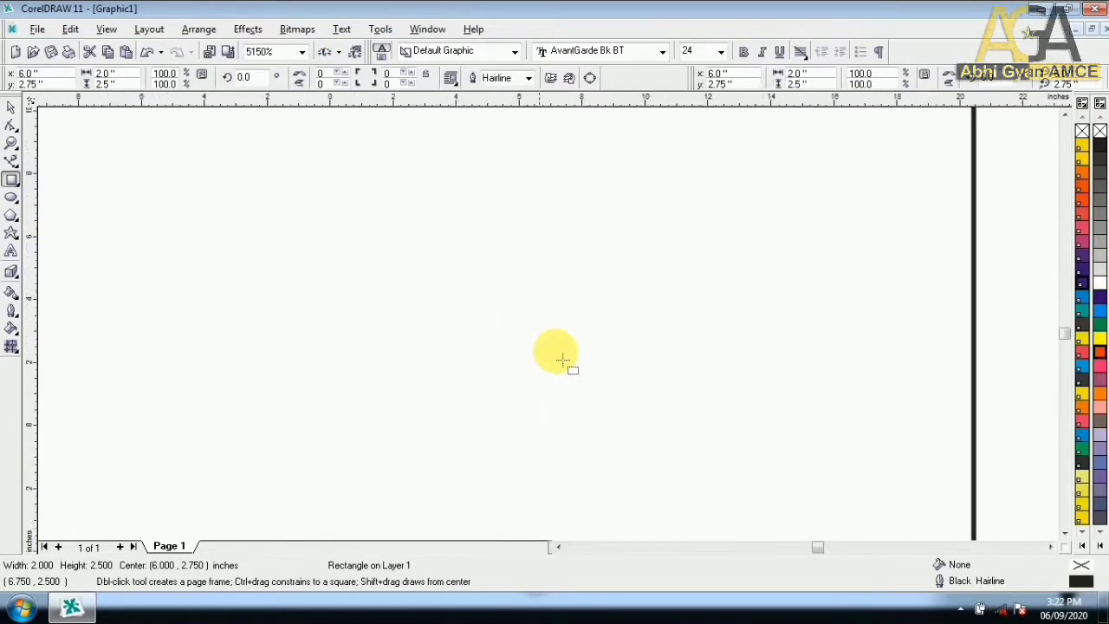
scroll(562, 360, "up", 3)
left_click_drag(479, 289, 656, 486)
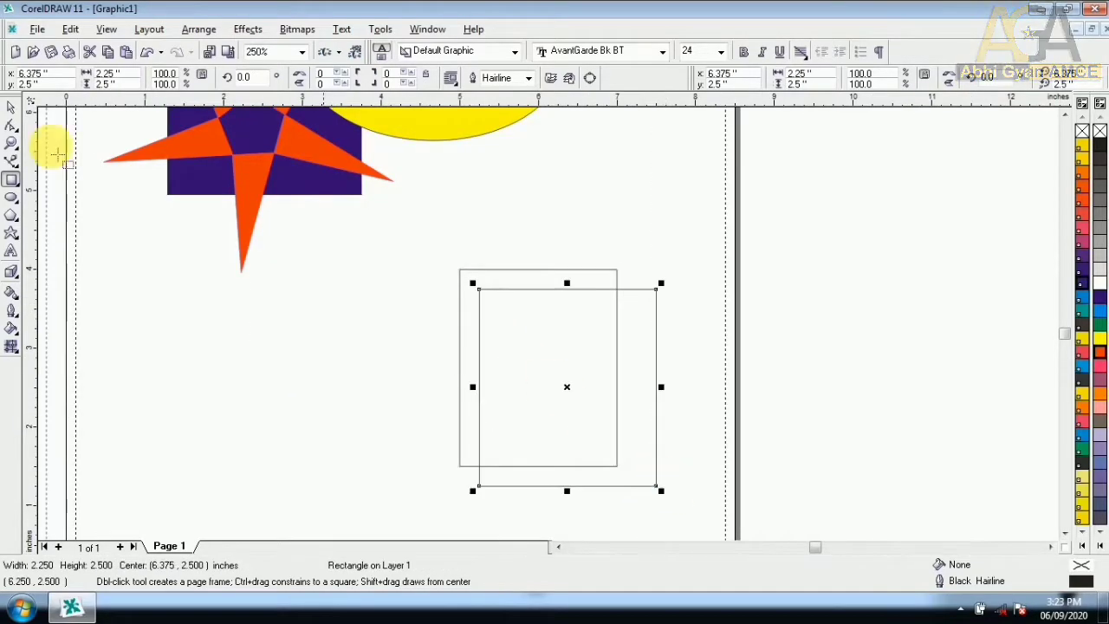
- Move the second rectangle so its upper-left corner meets the first rectangle's, centred at 6.125, 2.75 inches, and deselect it
left_click(10, 110)
mouse_move(478, 289)
left_mouse_down()
mouse_move(459, 288)
mouse_move(468, 280)
mouse_move(482, 308)
mouse_move(473, 291)
left_mouse_up()
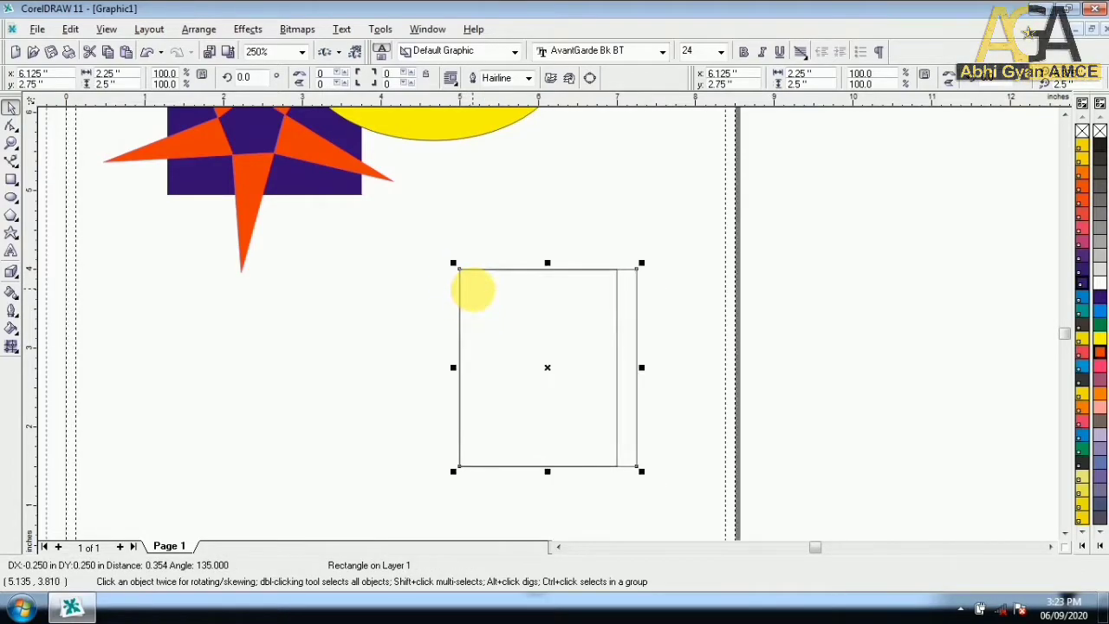
left_click(333, 297)
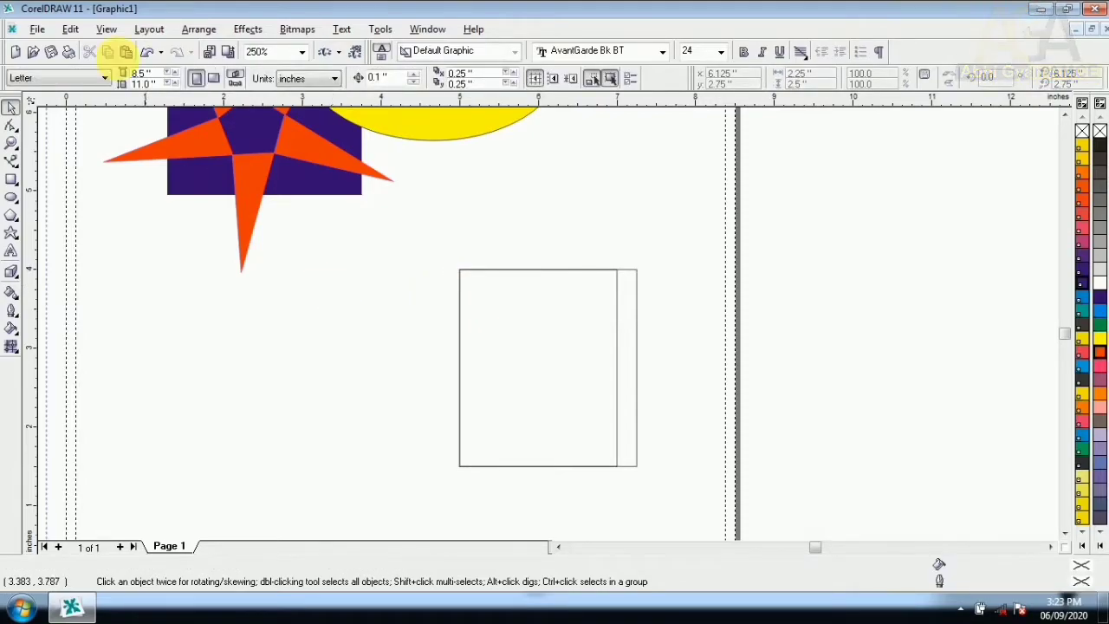
- Set the grid frequency to 5 per inch both horizontally and vertically in the grid and ruler setup
left_click(101, 30)
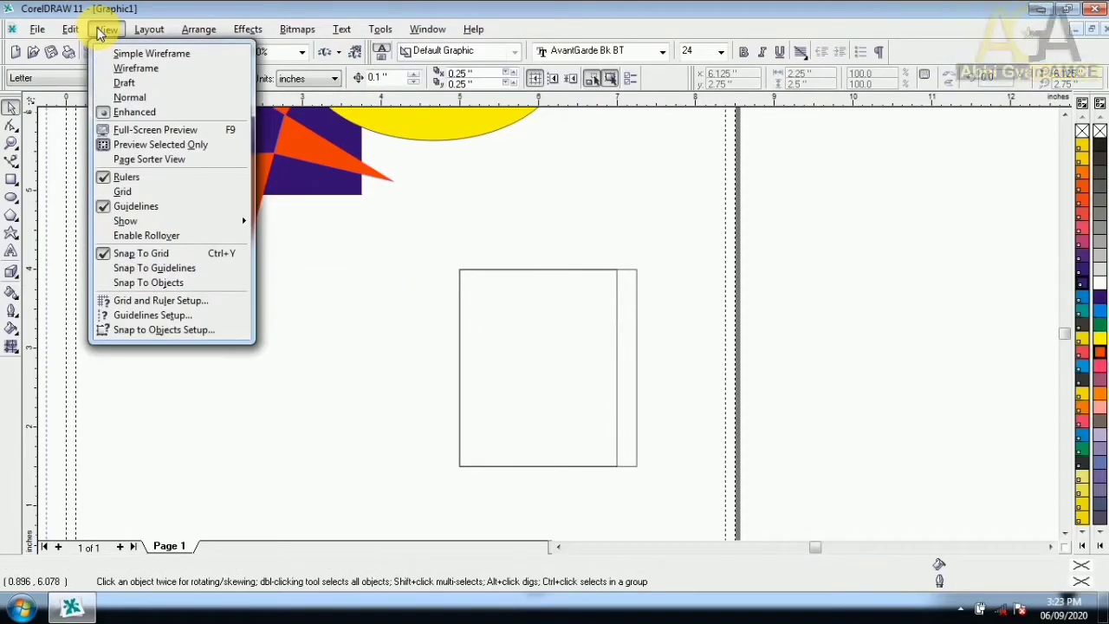
left_click(167, 304)
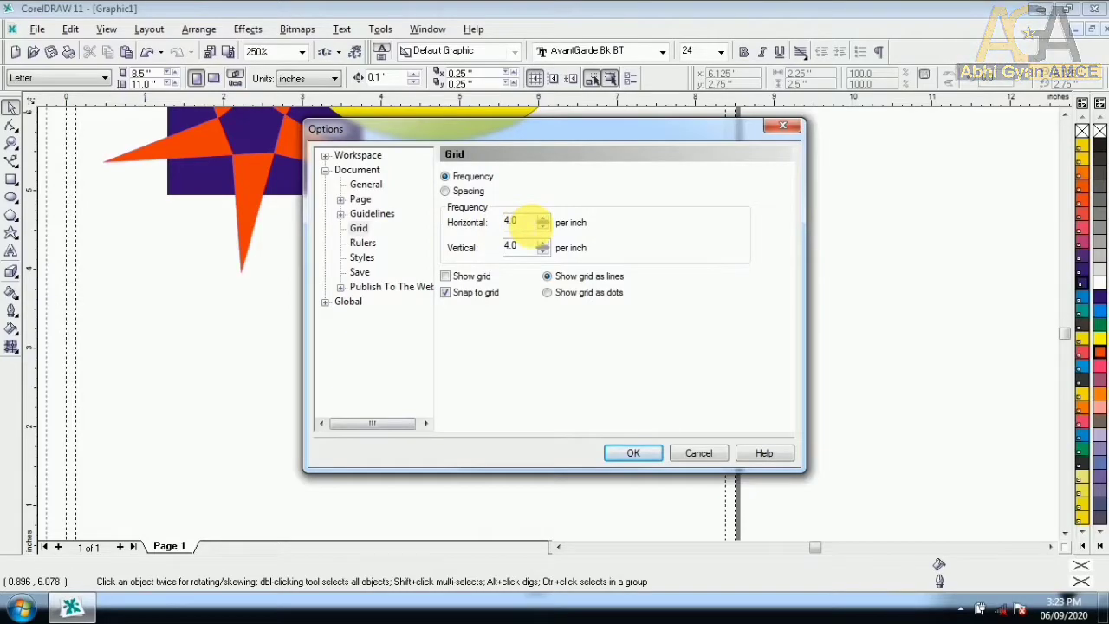
left_click(542, 219)
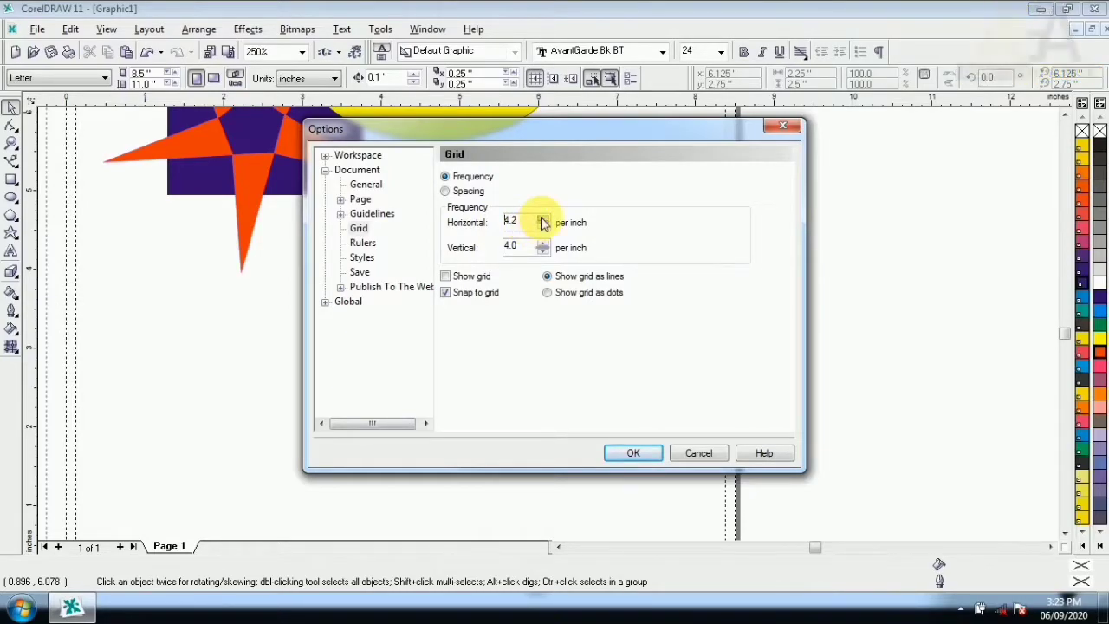
type("5")
double_click(510, 247)
type("5")
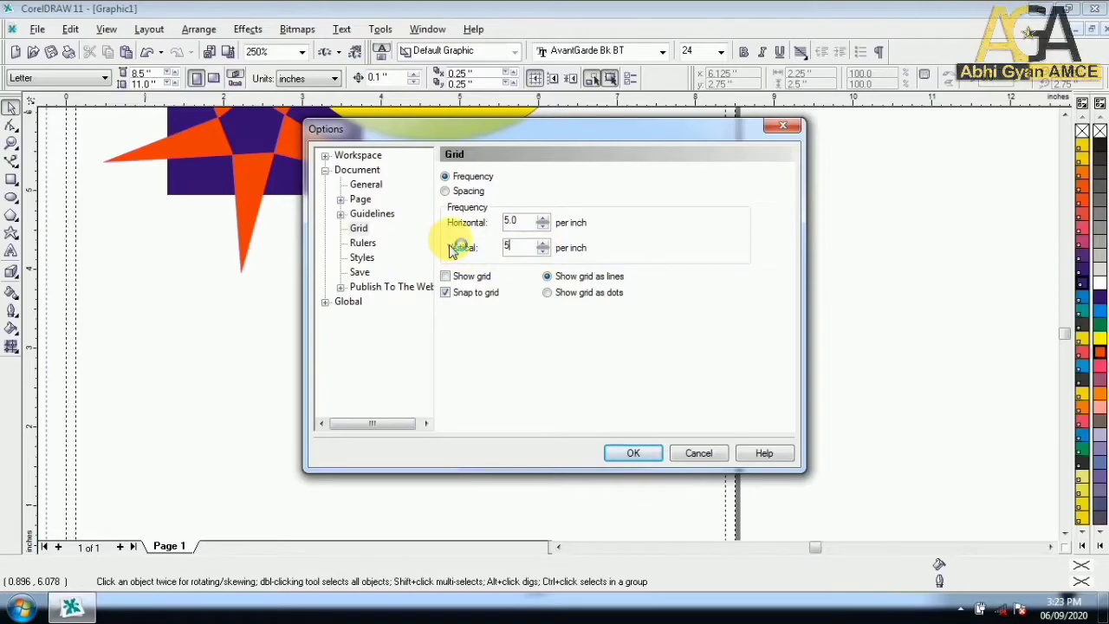
- Review the Rulers, Styles, Save, Publish To The Web and Guidelines options, and apply the document settings
left_click(361, 245)
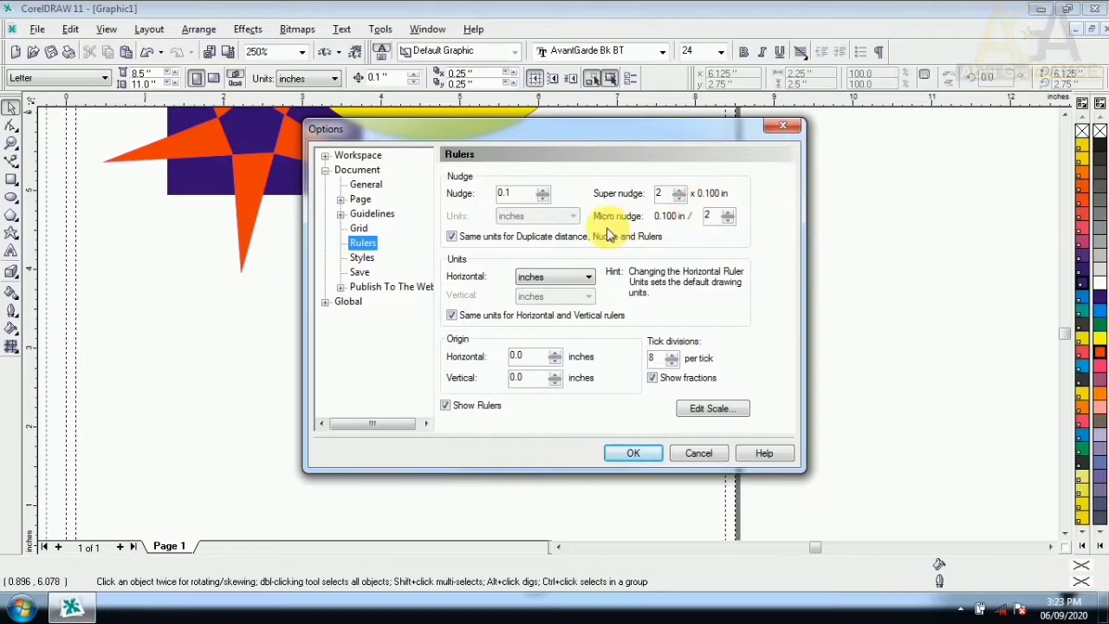
left_click(362, 259)
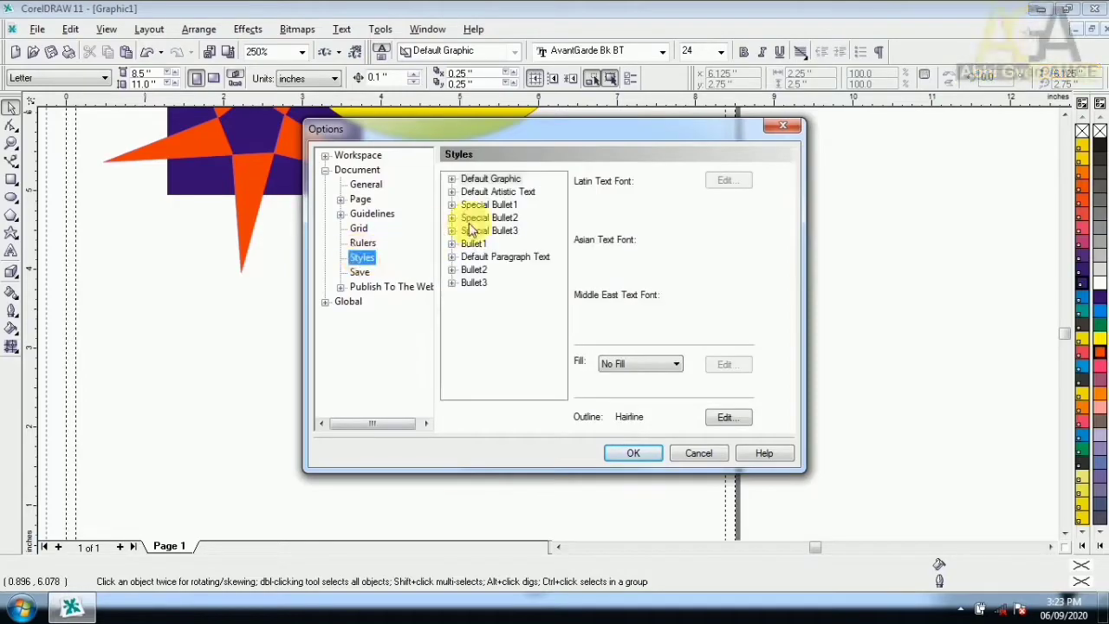
left_click(359, 273)
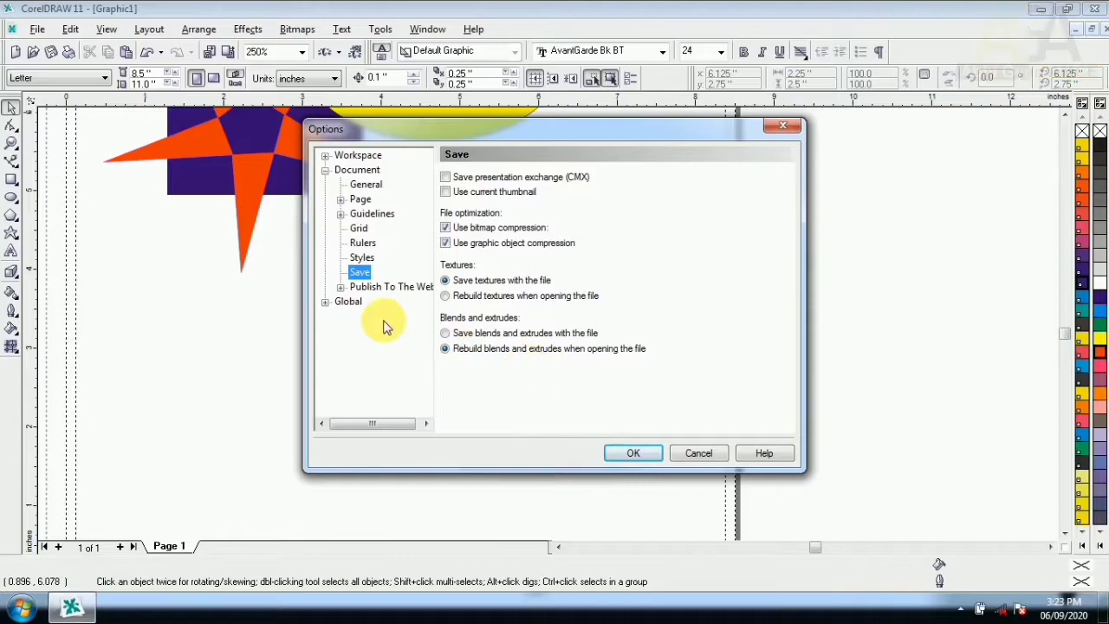
left_click(365, 289)
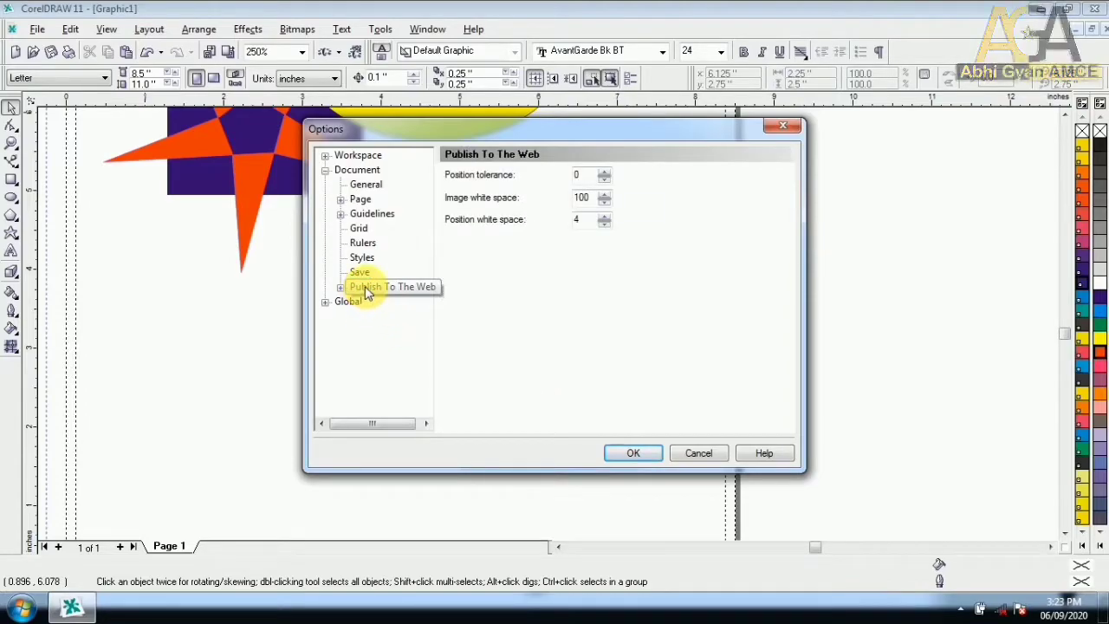
left_click(369, 213)
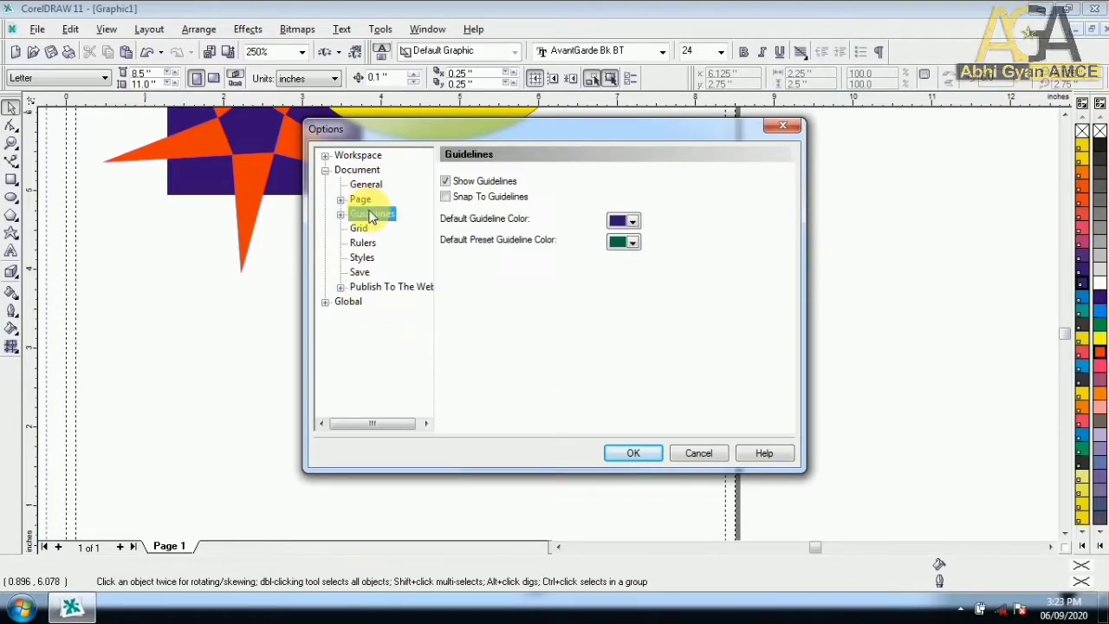
left_click(637, 452)
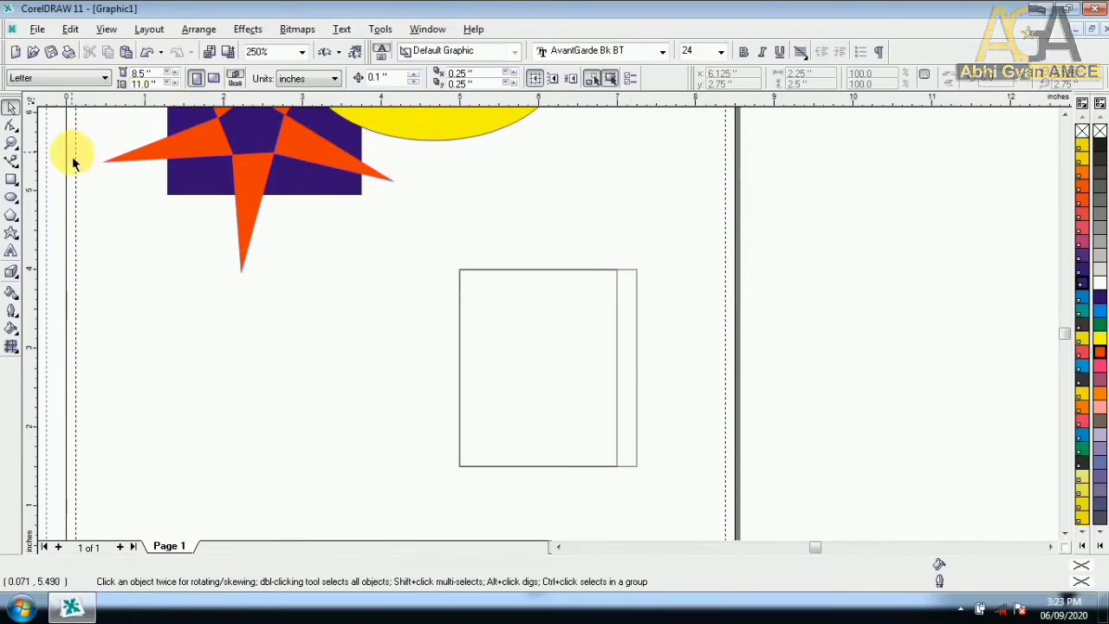
- Open the guidelines setup to view its options, and close it without changes
left_click(107, 29)
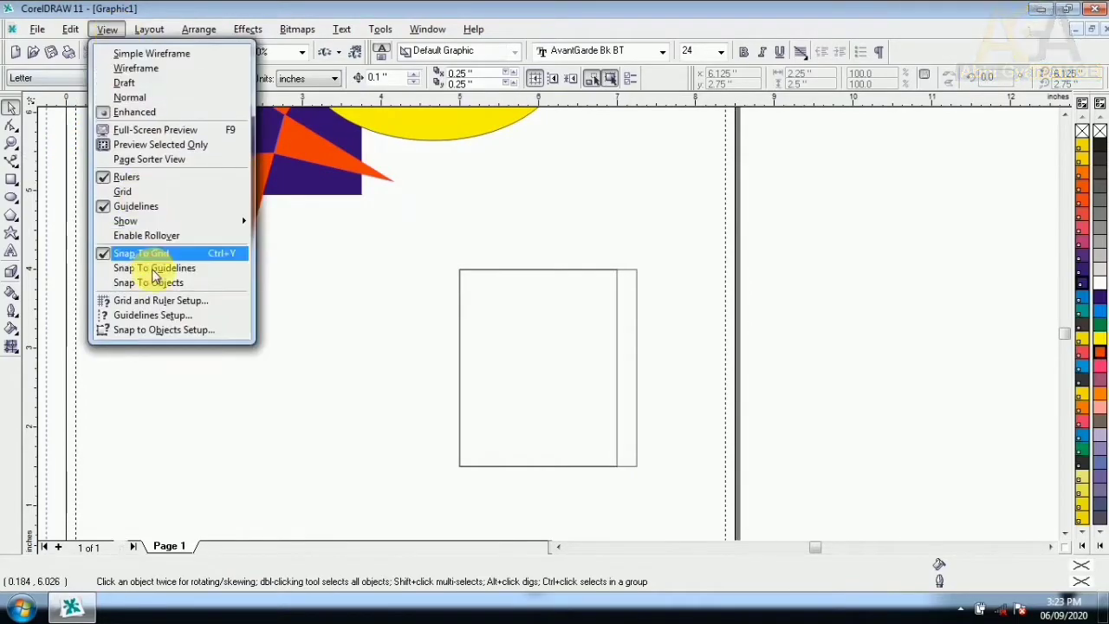
left_click(154, 317)
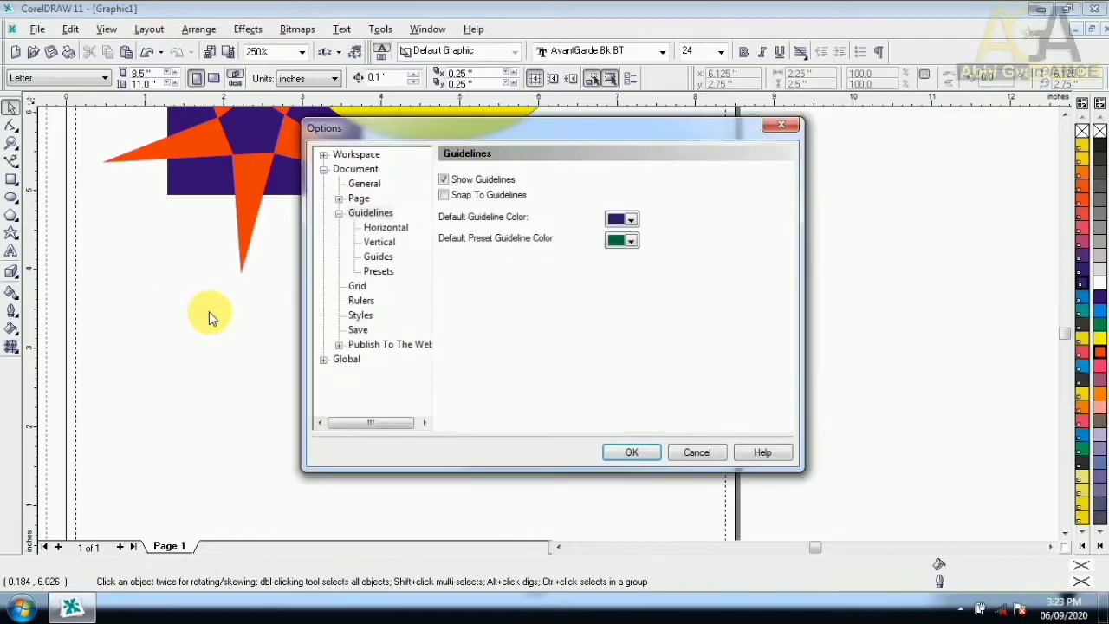
left_click(339, 155)
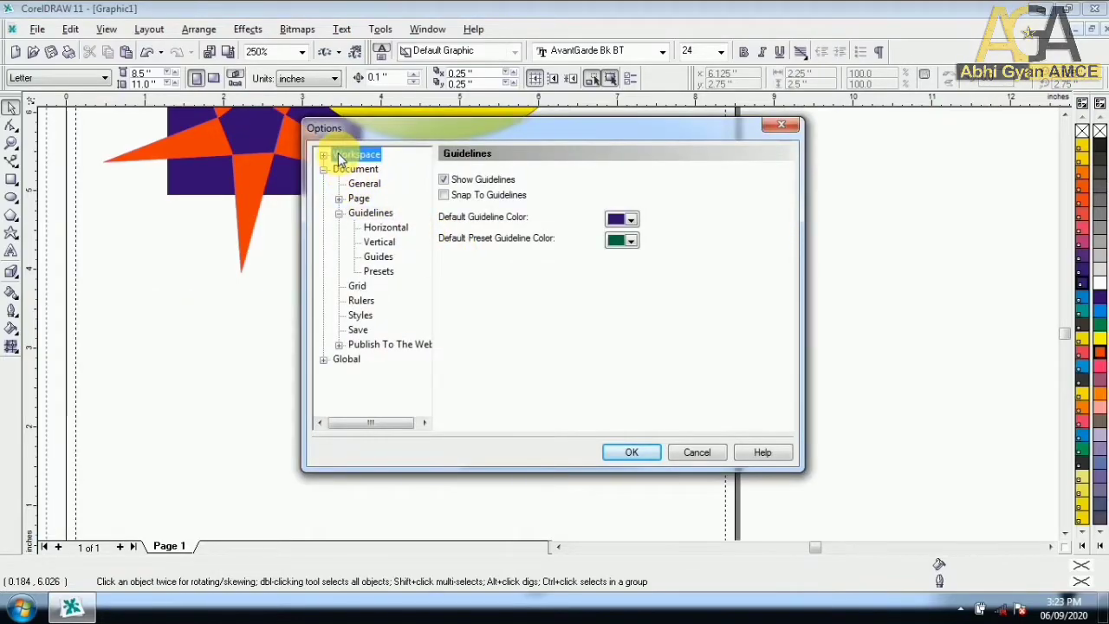
left_click(778, 128)
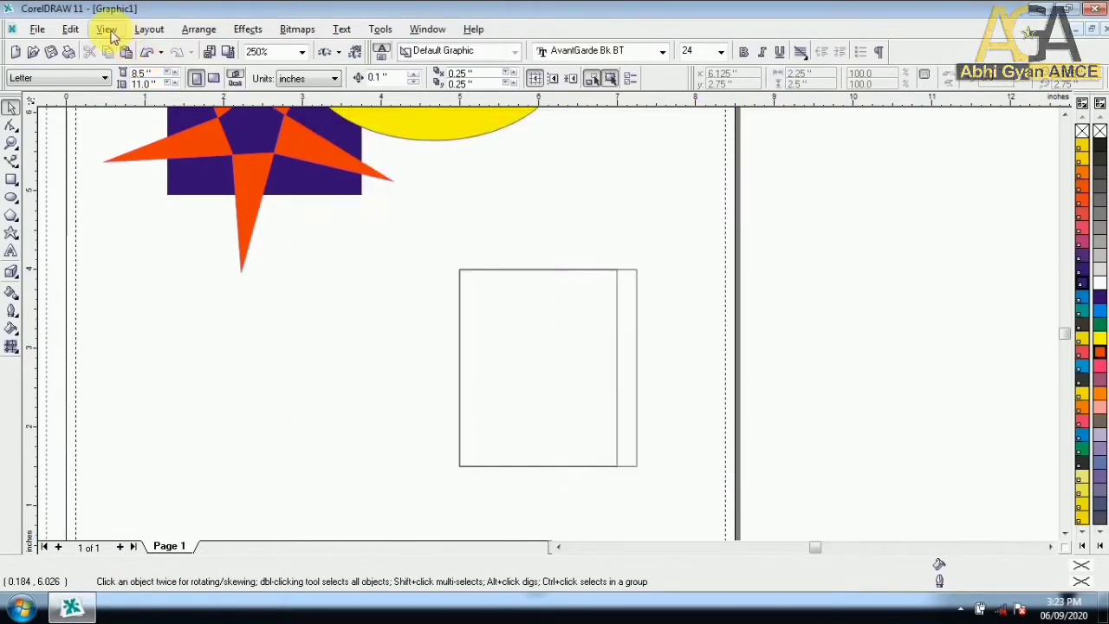
- Open the Snap to Objects setup, examine the Workspace and Document option categories including the grid settings, and close without changes
left_click(108, 30)
left_click(192, 332)
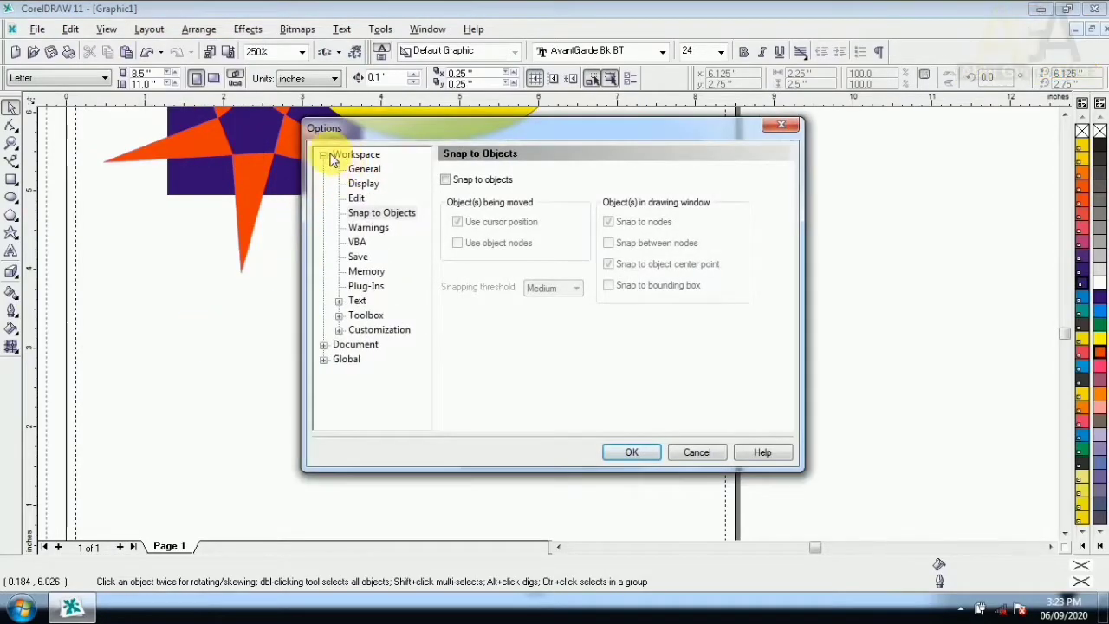
left_click(326, 154)
left_click(322, 170)
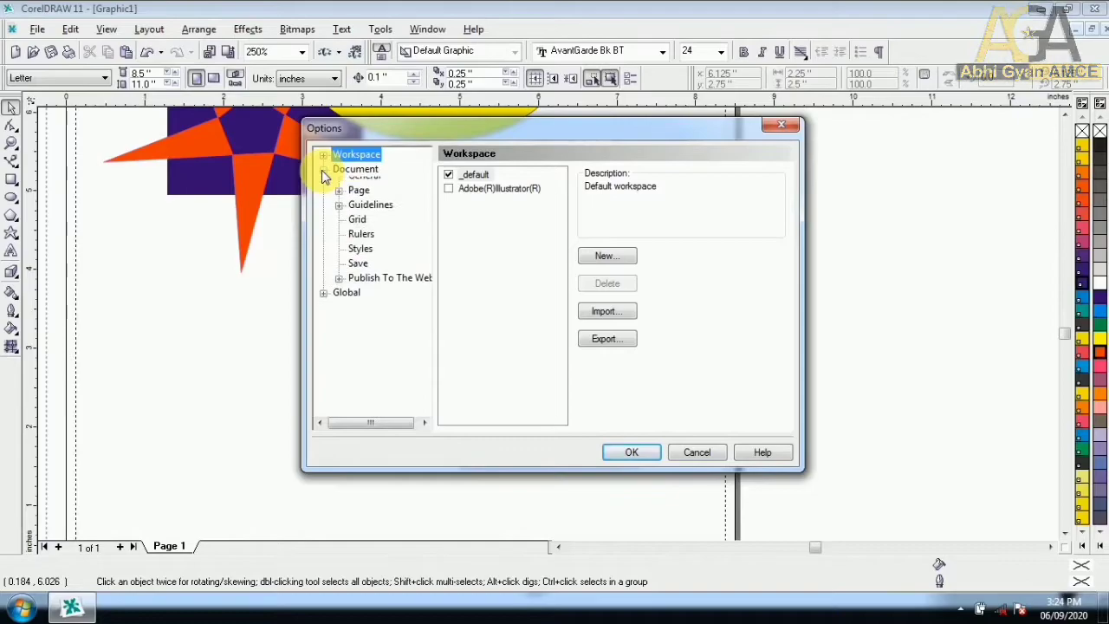
left_click(322, 170)
left_click(323, 183)
left_click(323, 184)
left_click(322, 170)
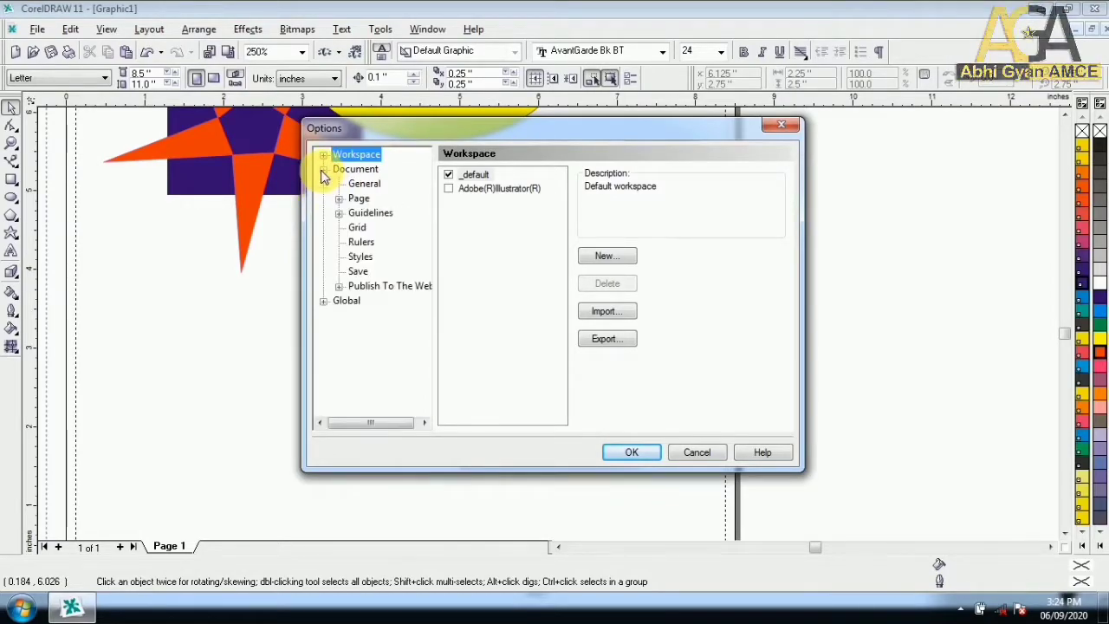
left_click(360, 243)
left_click(357, 227)
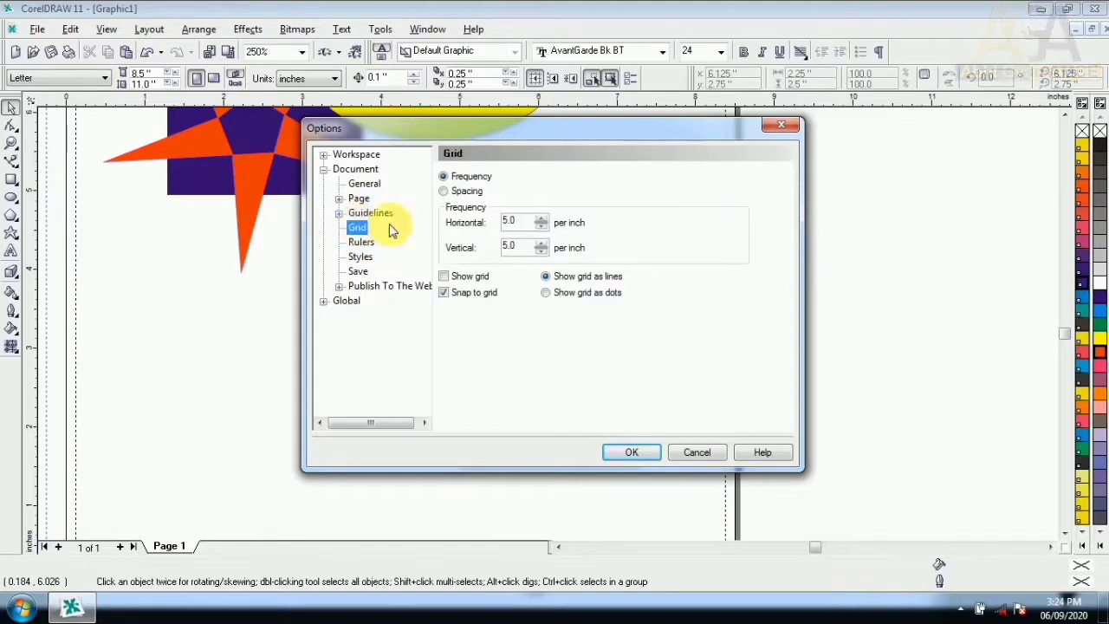
left_click(781, 125)
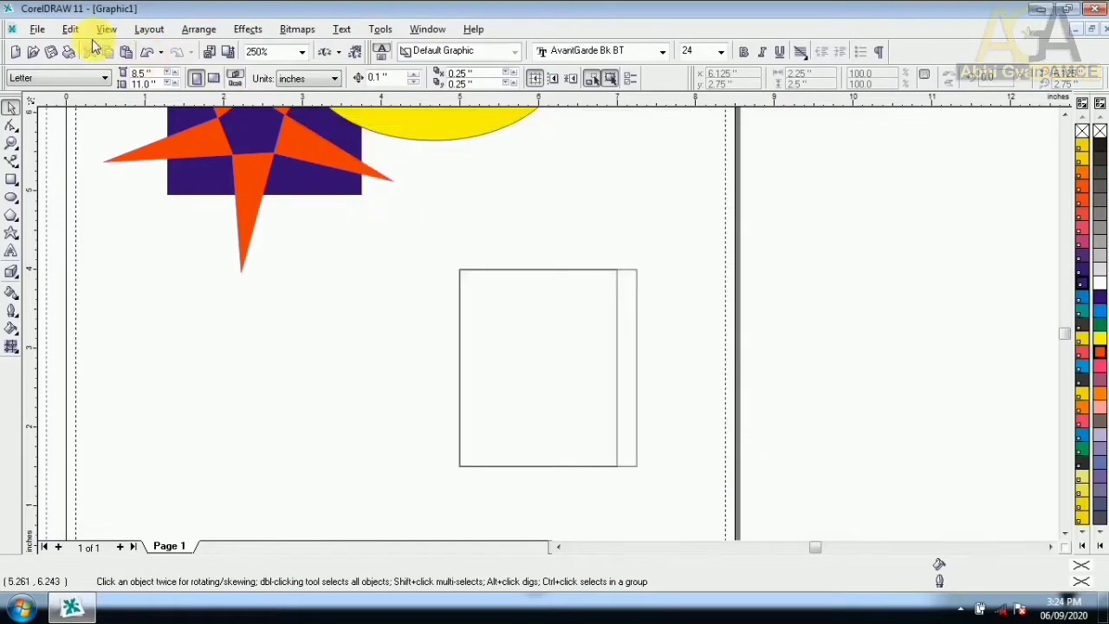
left_click(70, 29)
mouse_move(106, 28)
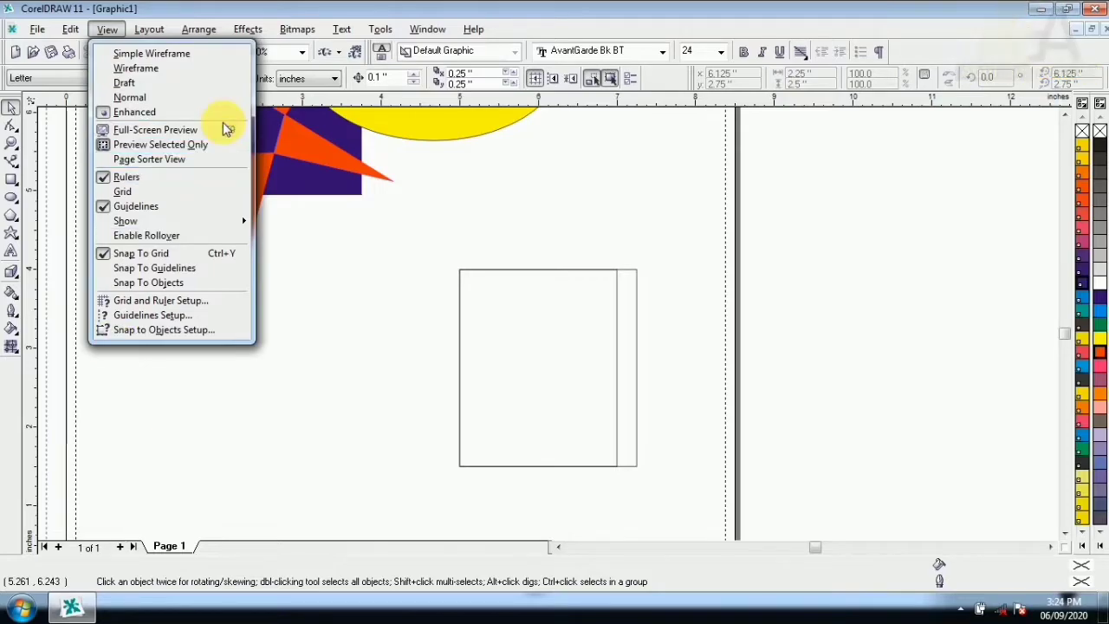
left_click(419, 342)
scroll(486, 538, "down", 1)
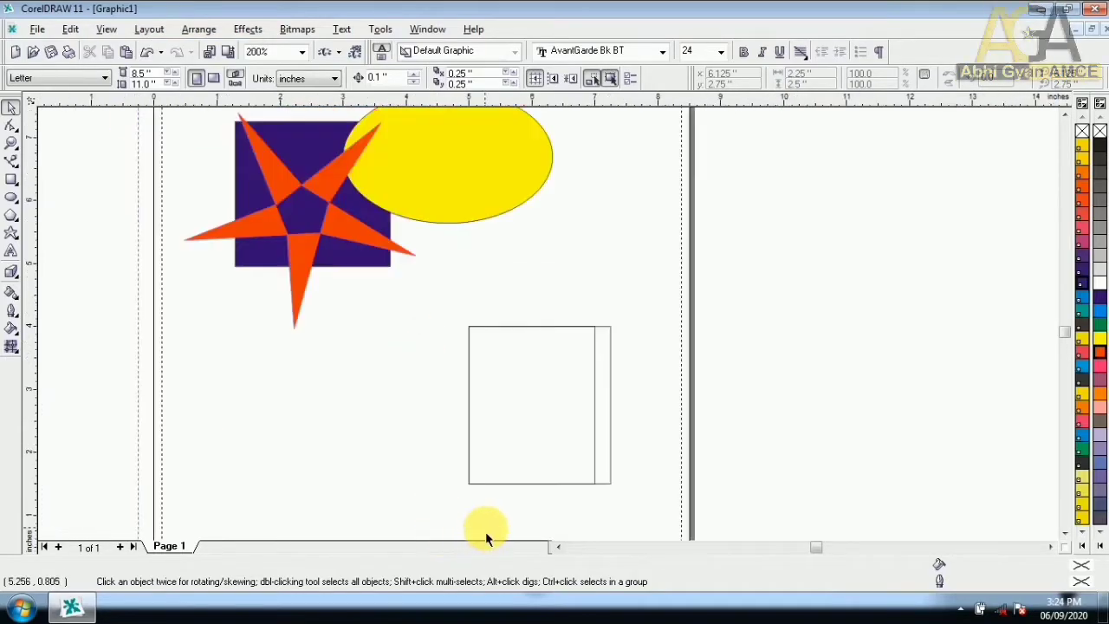
scroll(429, 394, "up", 1)
- Select the orange star, preview only that selection in full screen, and return to the normal drawing view
left_click(260, 198)
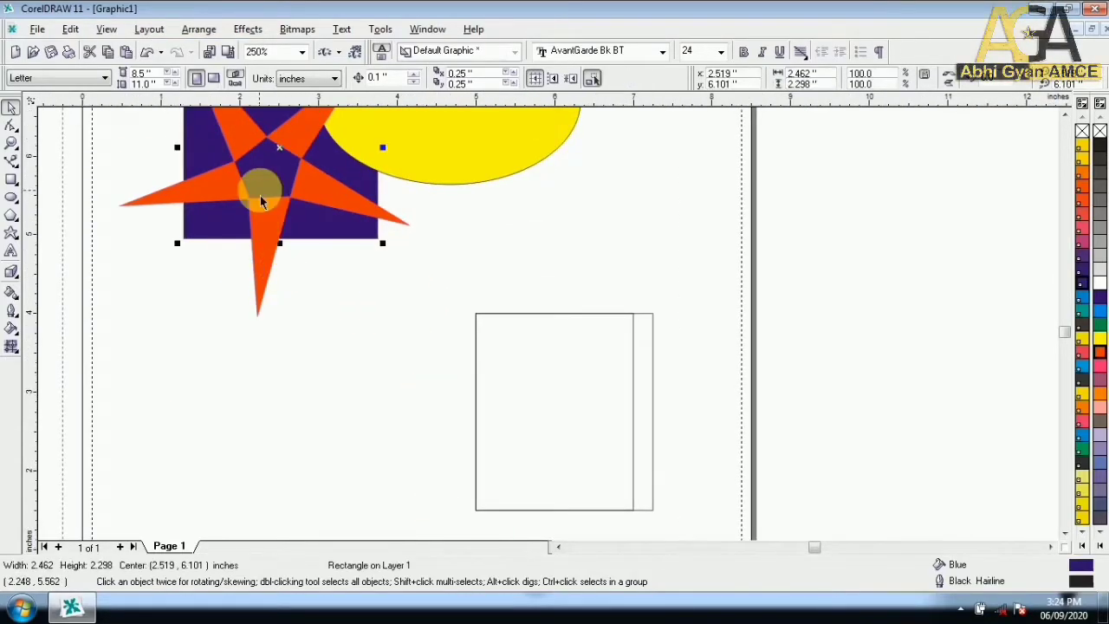
left_click(274, 227)
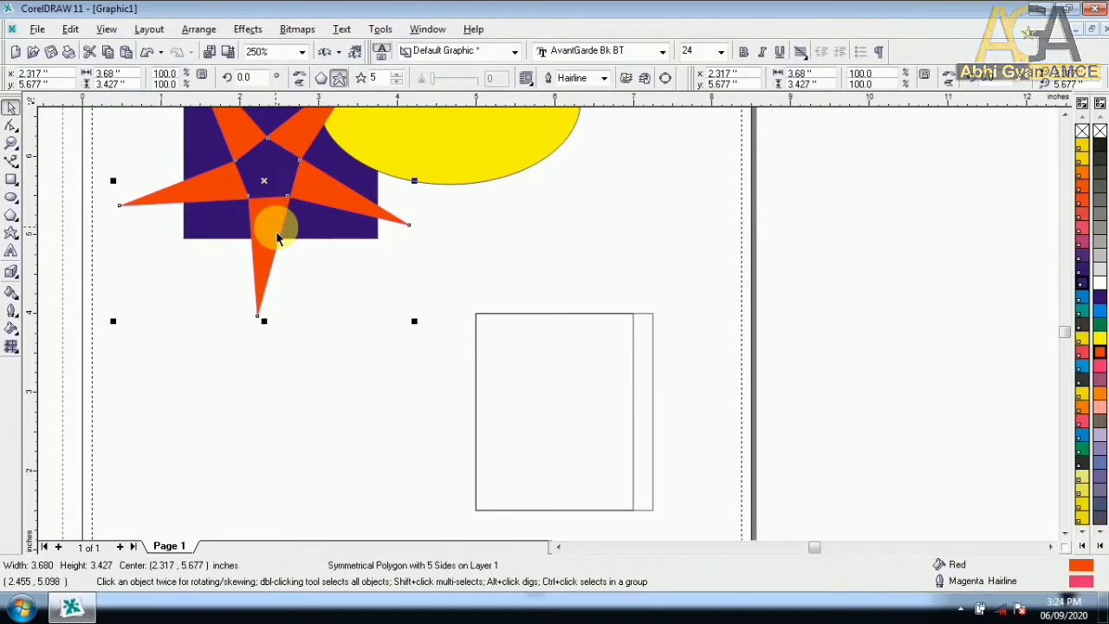
key("F9")
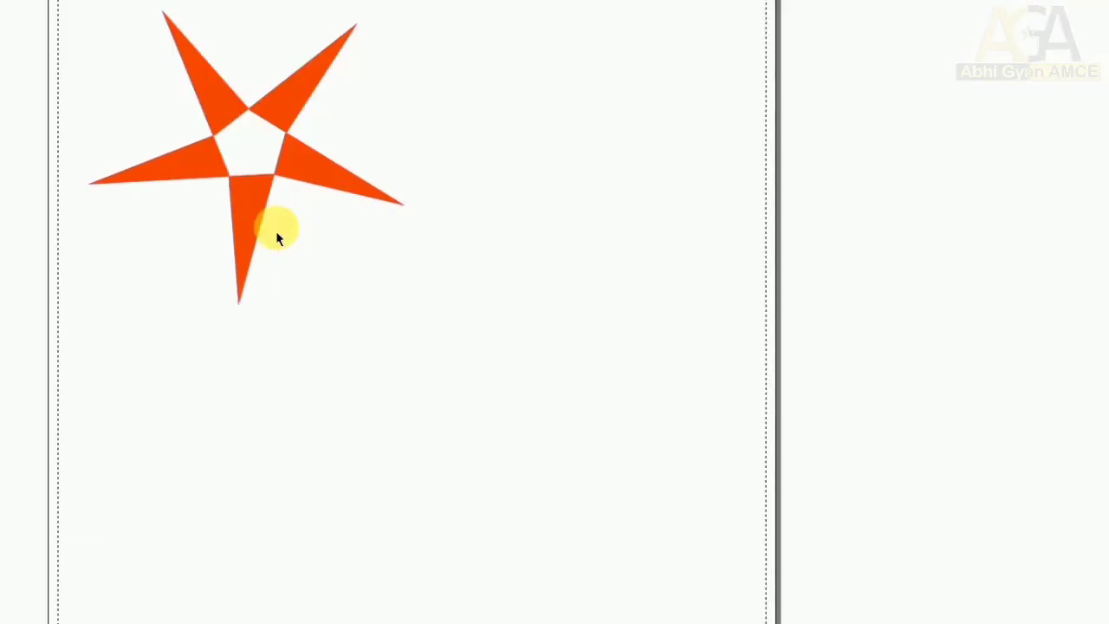
left_click(275, 231)
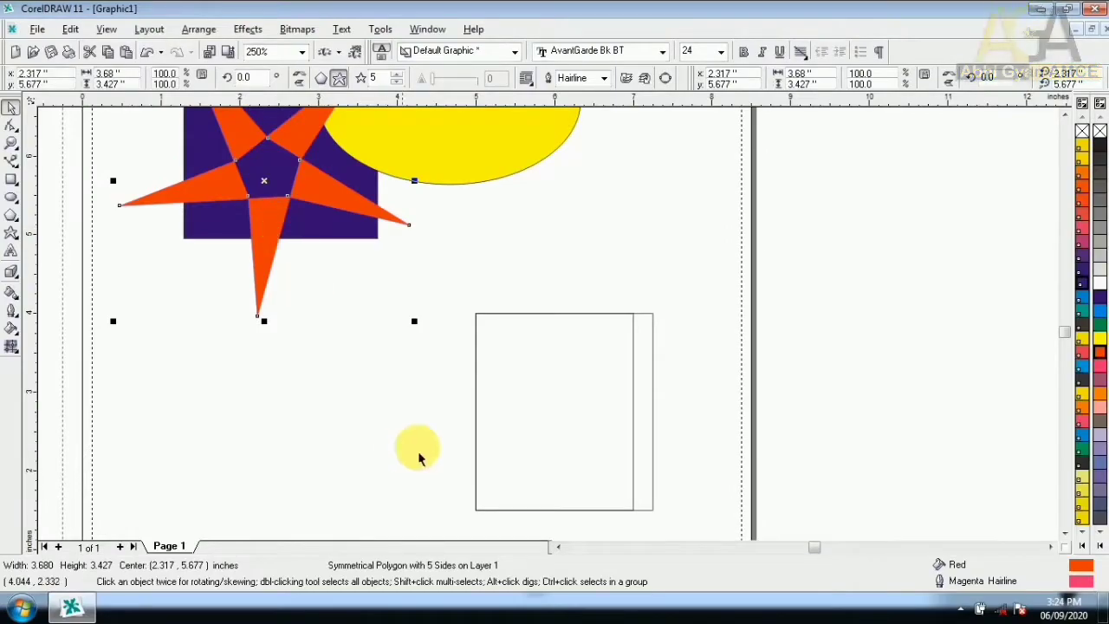
scroll(616, 444, "down", 4)
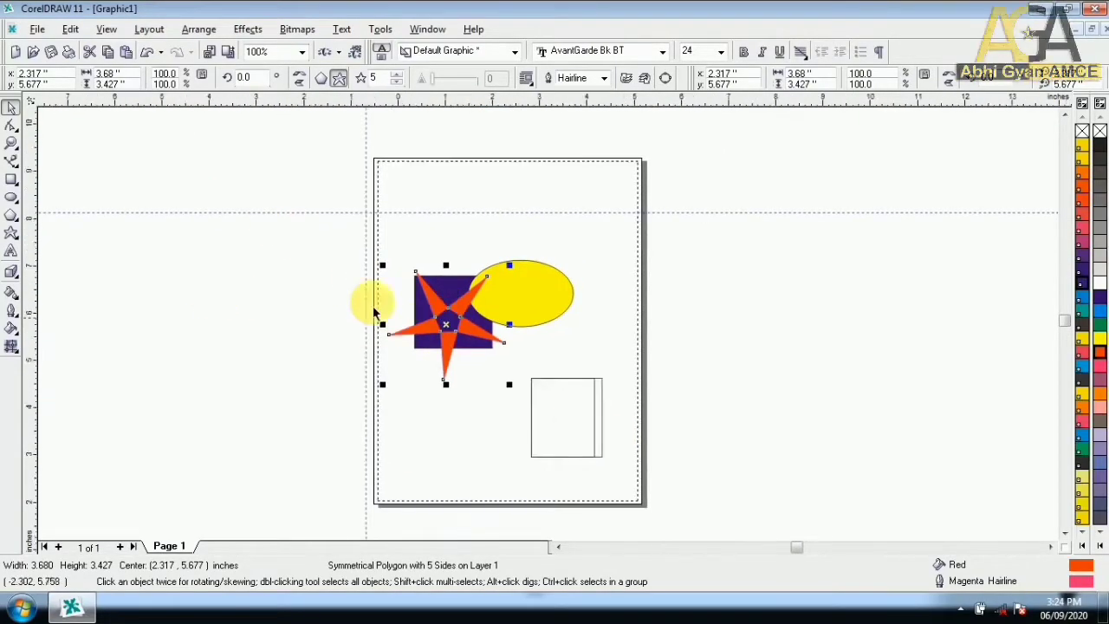
scroll(357, 321, "up", 4)
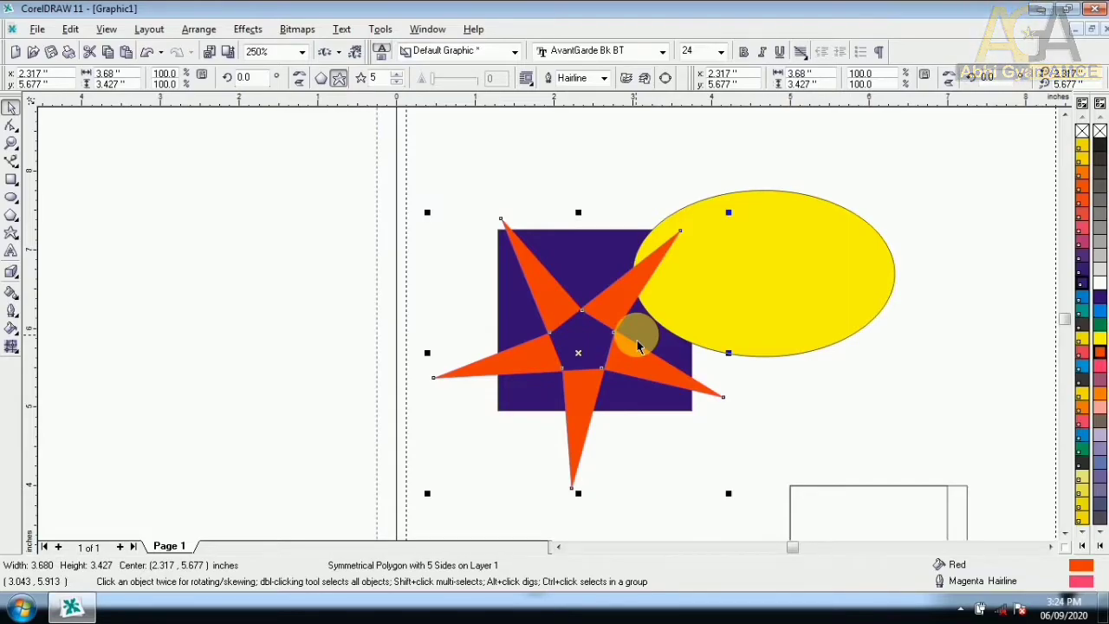
- Insert three portrait Letter pages after page 1
left_click(145, 33)
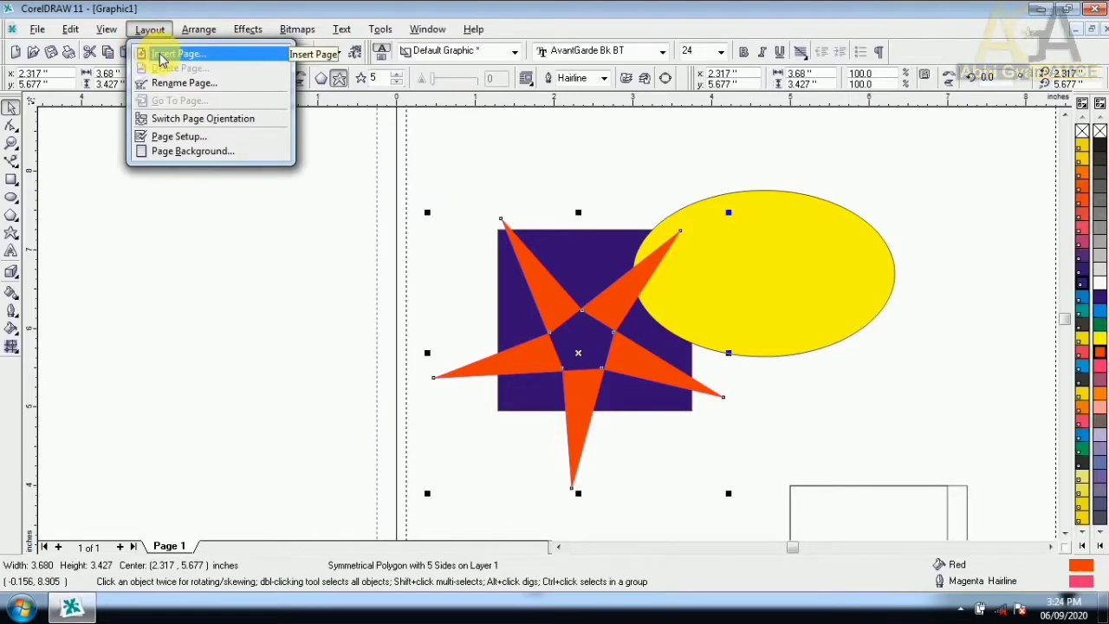
left_click(160, 57)
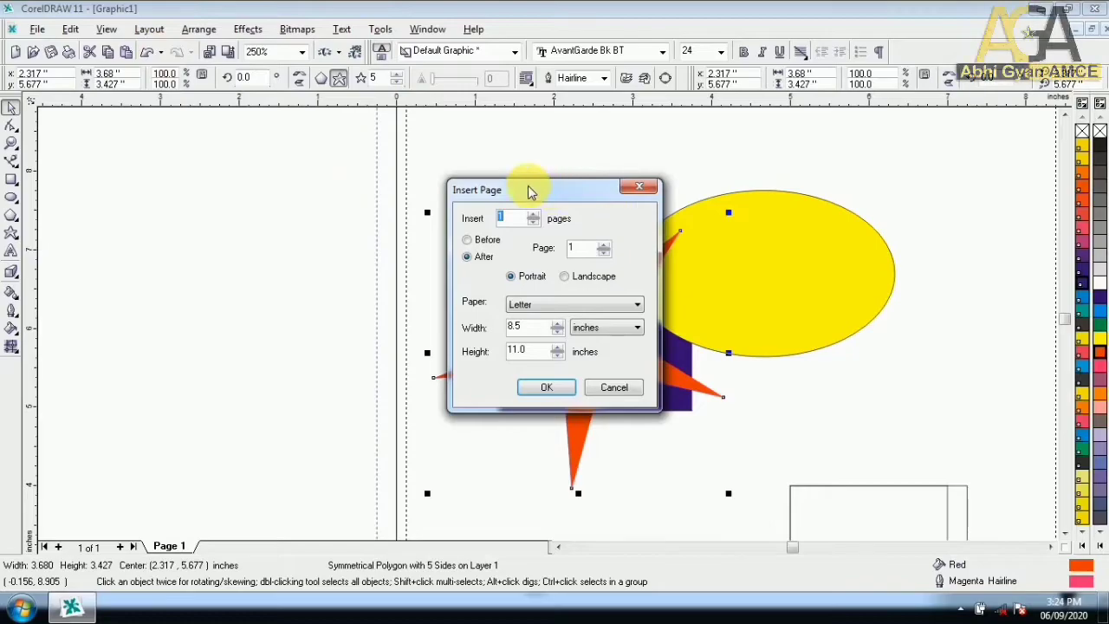
left_click_drag(530, 191, 233, 167)
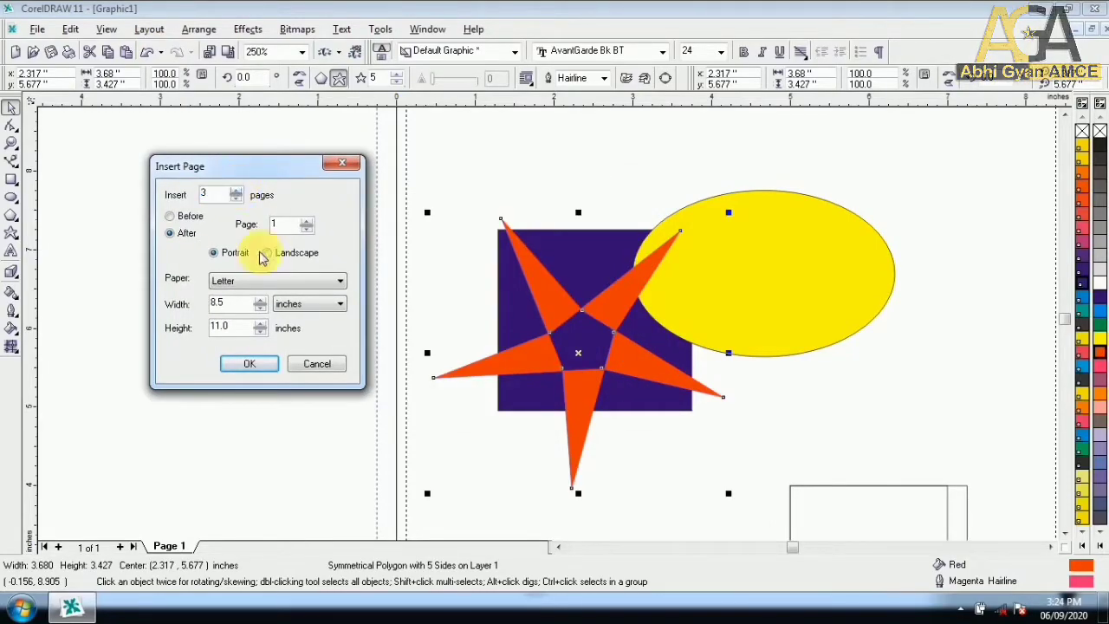
left_click(249, 363)
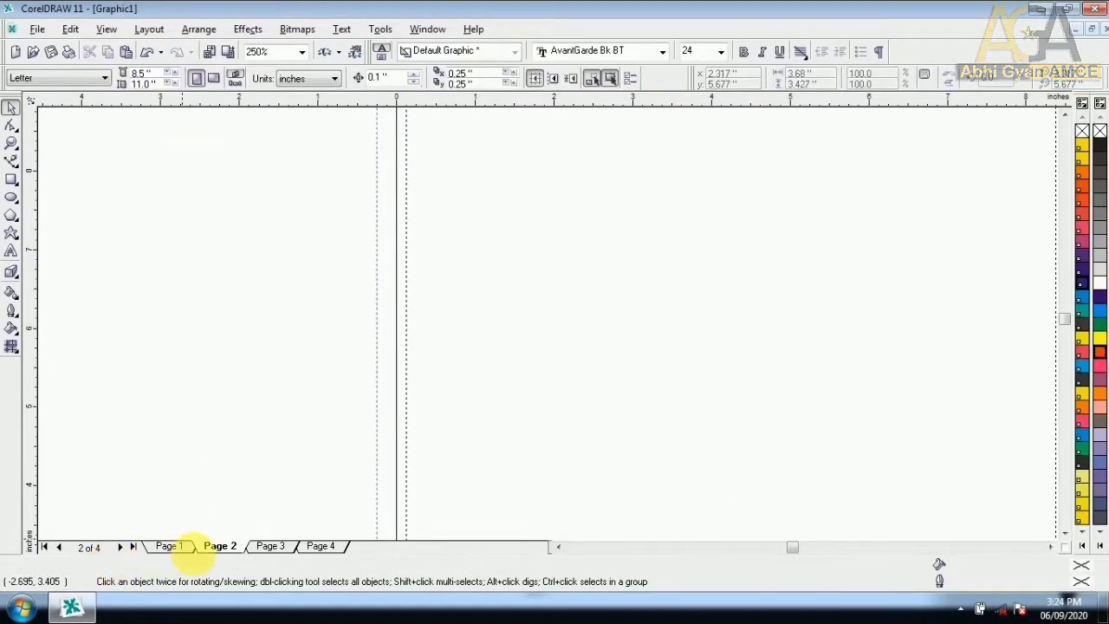
- Delete the three added blank pages one at a time, removing page 2 each time
left_click(150, 29)
left_click(167, 69)
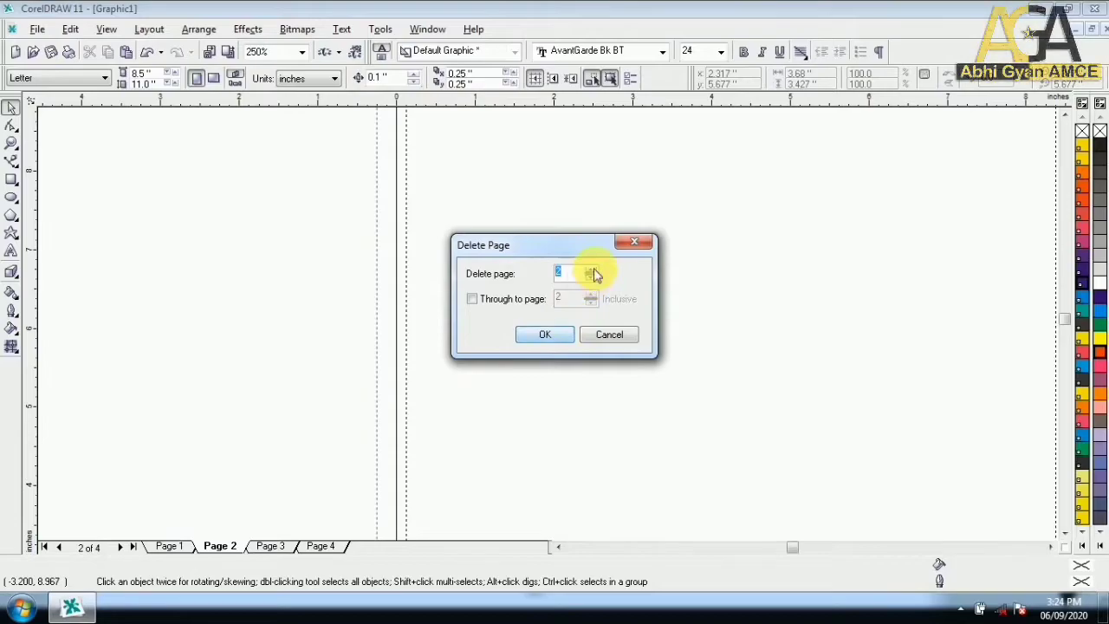
left_click(545, 334)
left_click(222, 547)
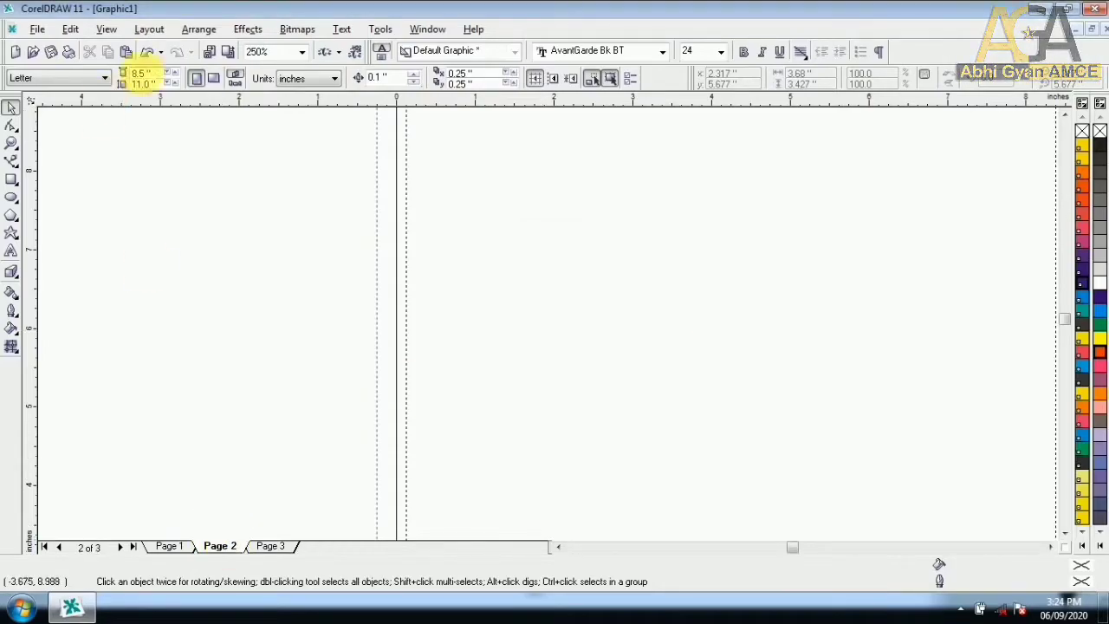
left_click(149, 29)
left_click(172, 69)
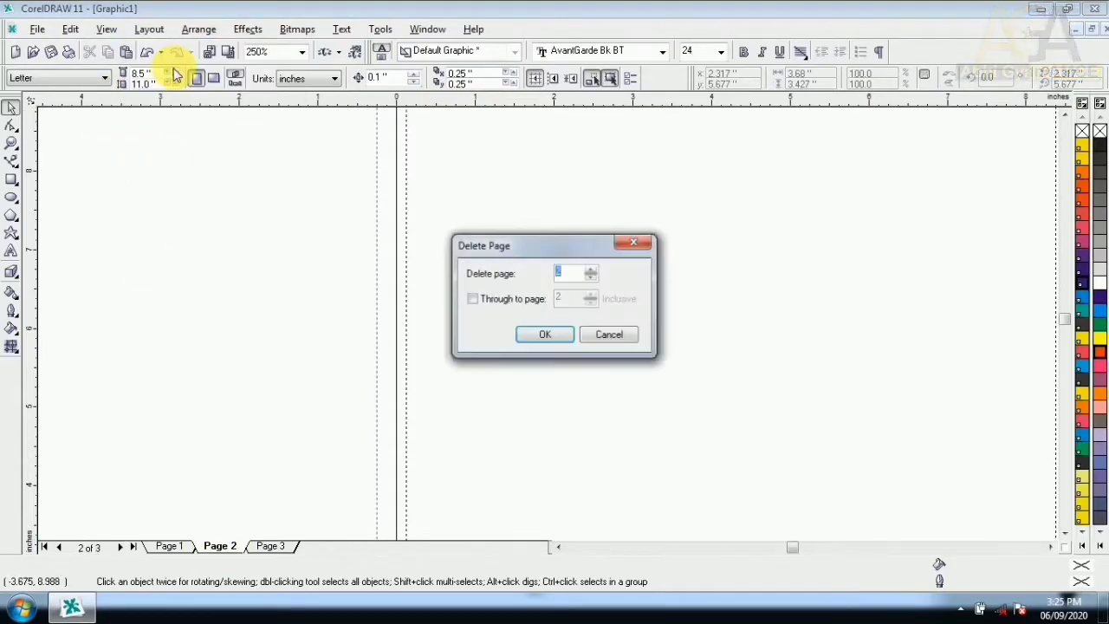
left_click(533, 336)
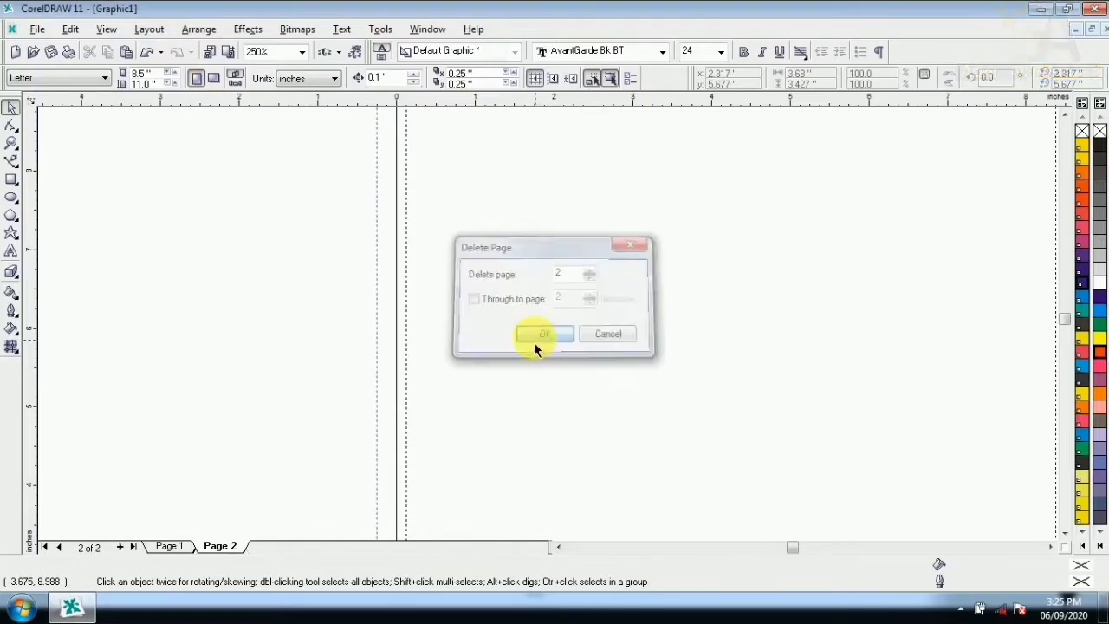
left_click(147, 29)
left_click(178, 71)
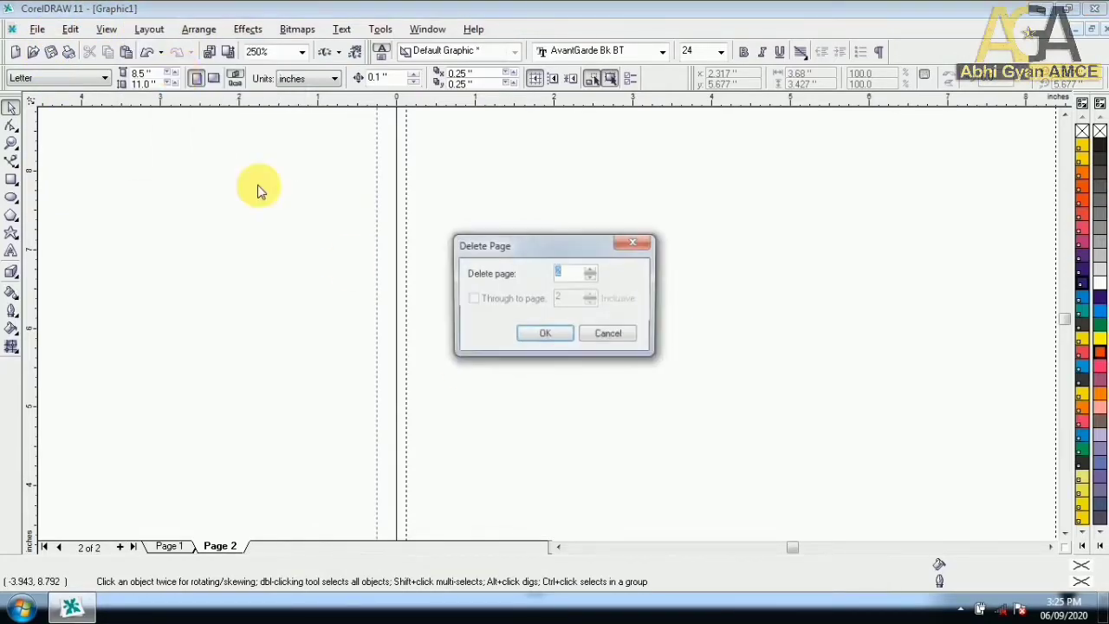
left_click(540, 333)
- Rename the remaining page as "Abhi Gyan amce"
left_click(150, 32)
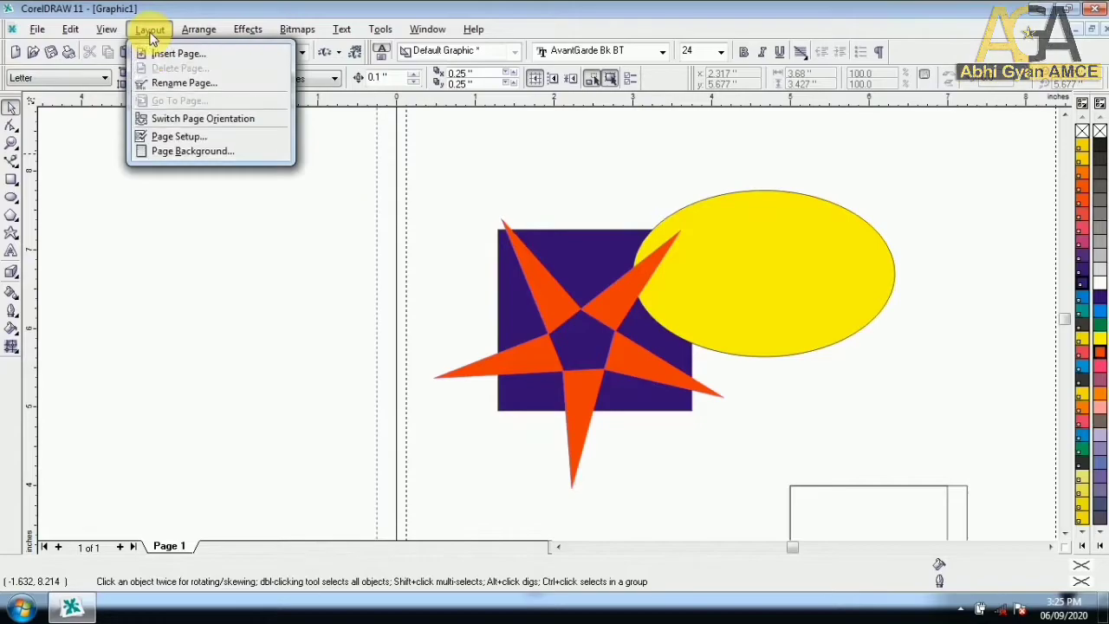
left_click(179, 85)
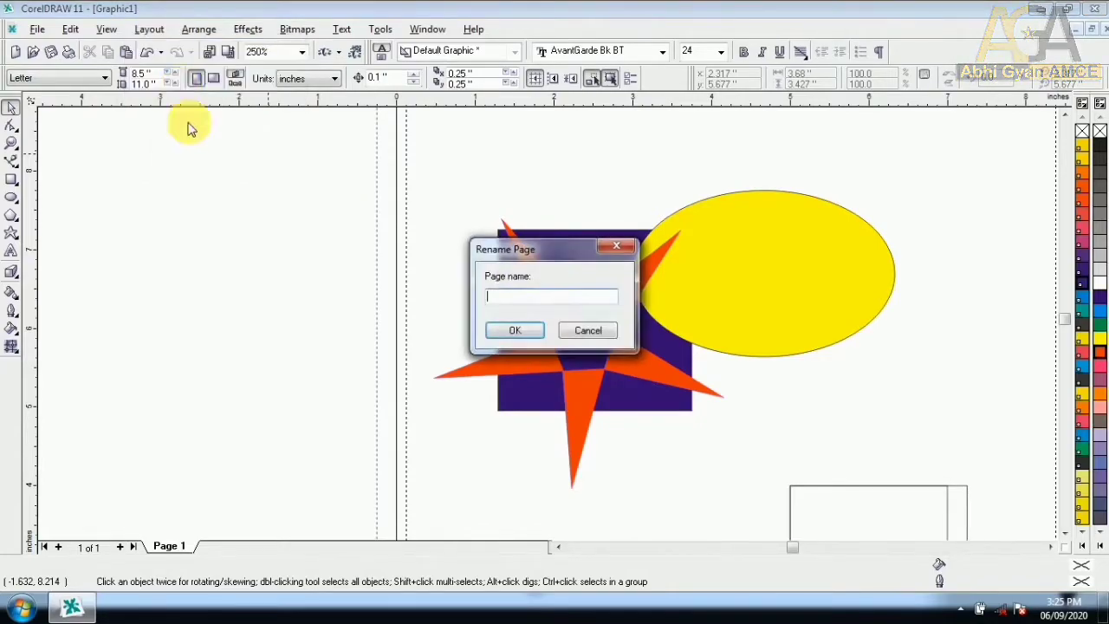
type("Abhi Gyan amce")
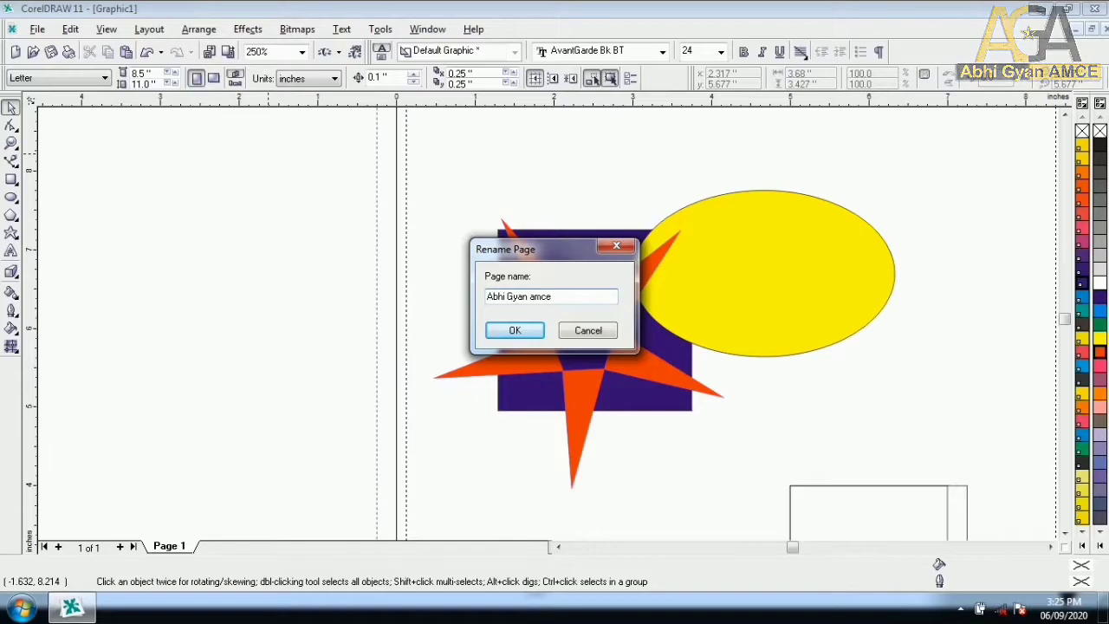
key("Return")
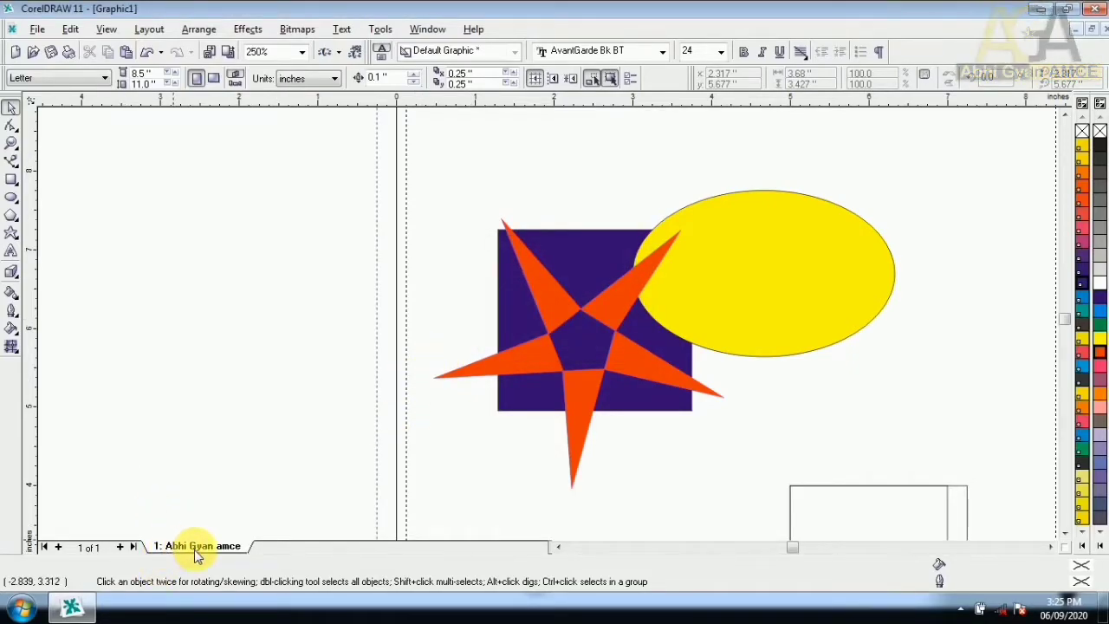
- Insert three new pages after the renamed first page
left_click(149, 29)
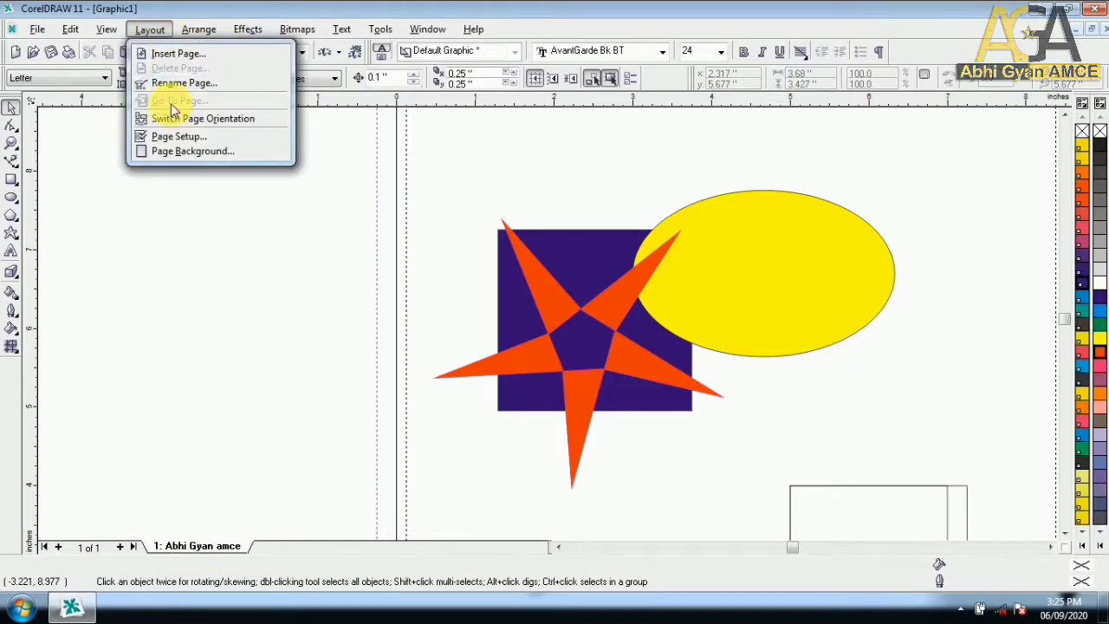
left_click(160, 53)
left_click(533, 215)
left_click(533, 215)
left_click(546, 387)
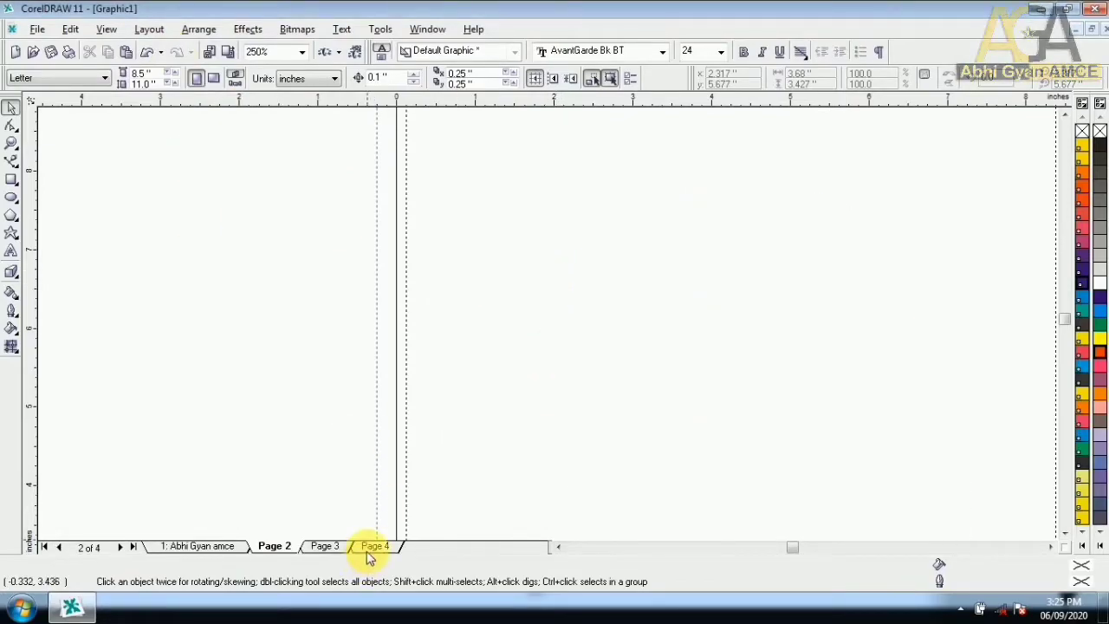
- Switch to Page 4, and return to page 1 with the Go To Page command
left_click(368, 551)
left_click(146, 31)
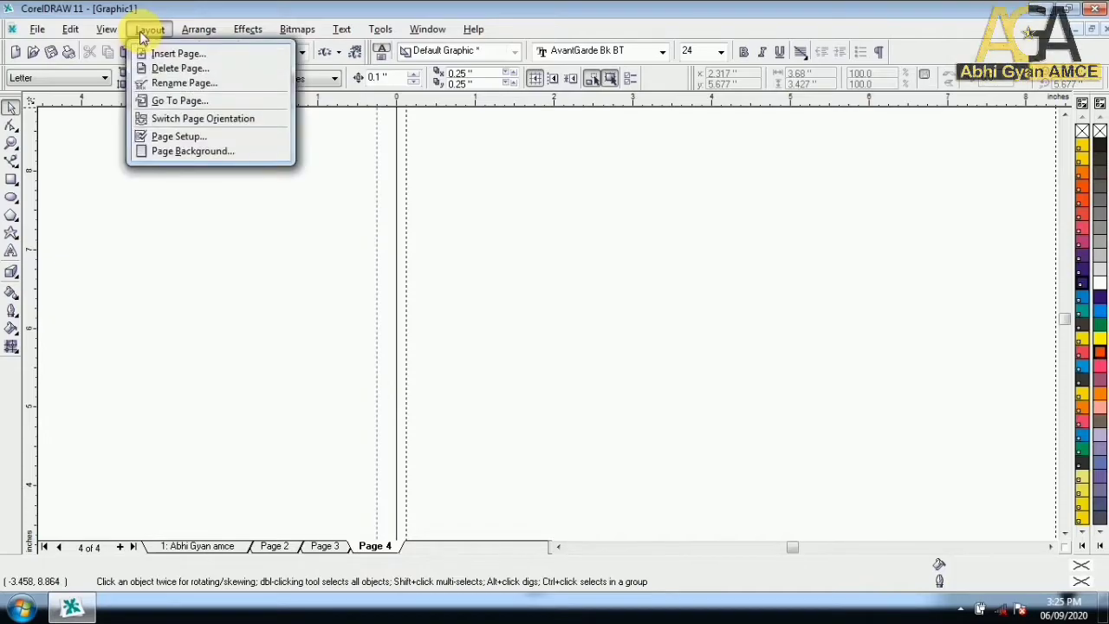
left_click(179, 100)
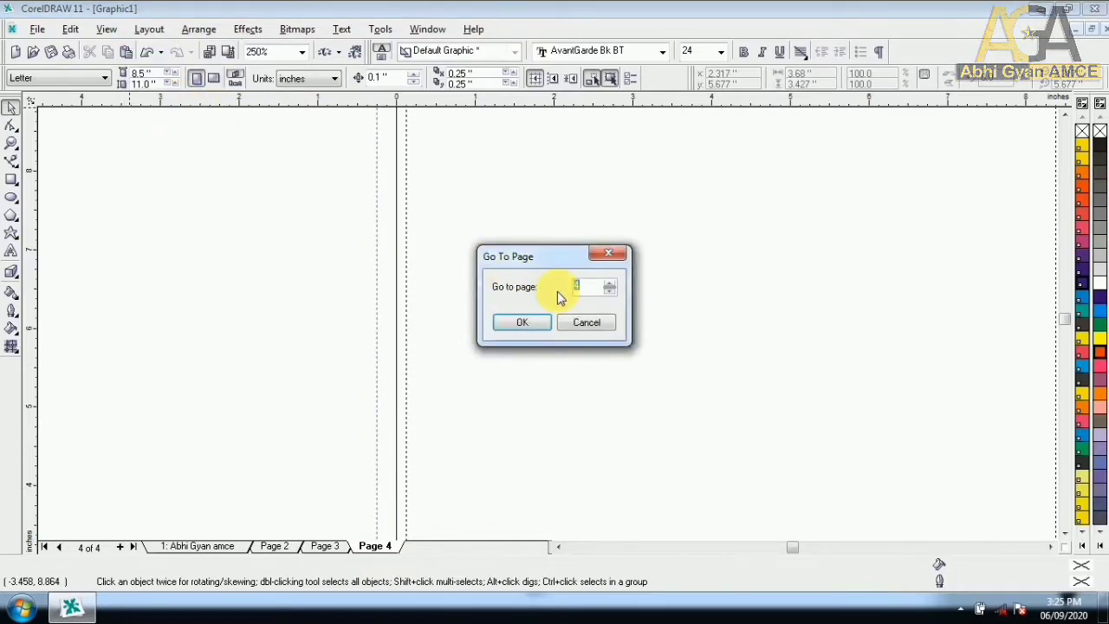
type("1")
left_click(531, 324)
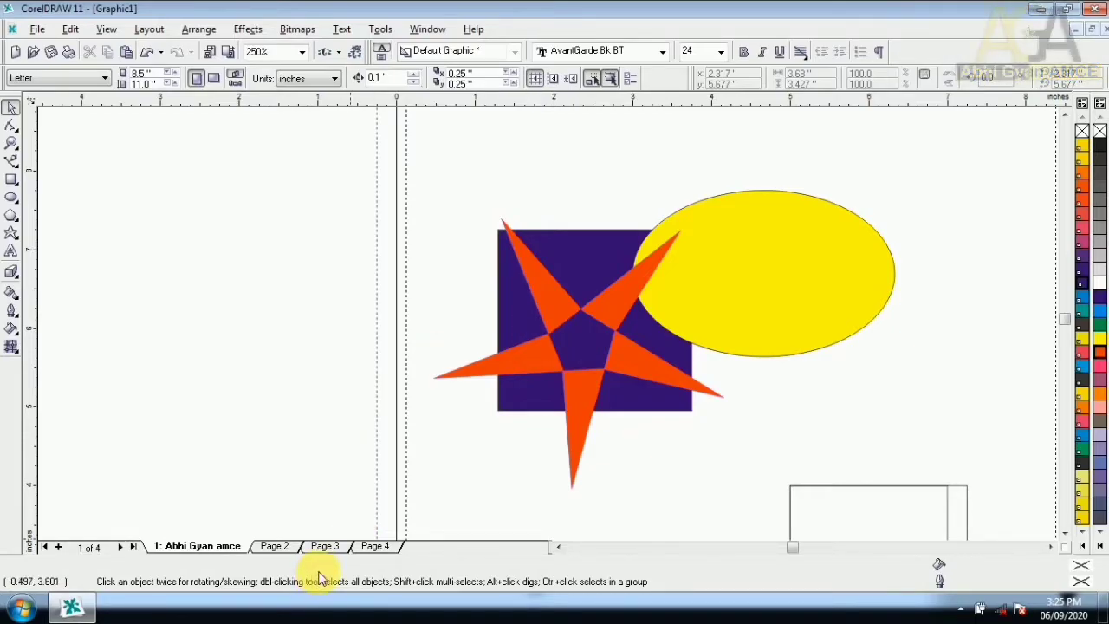
- Switch the orientation of the first page from portrait to landscape
right_click(219, 556)
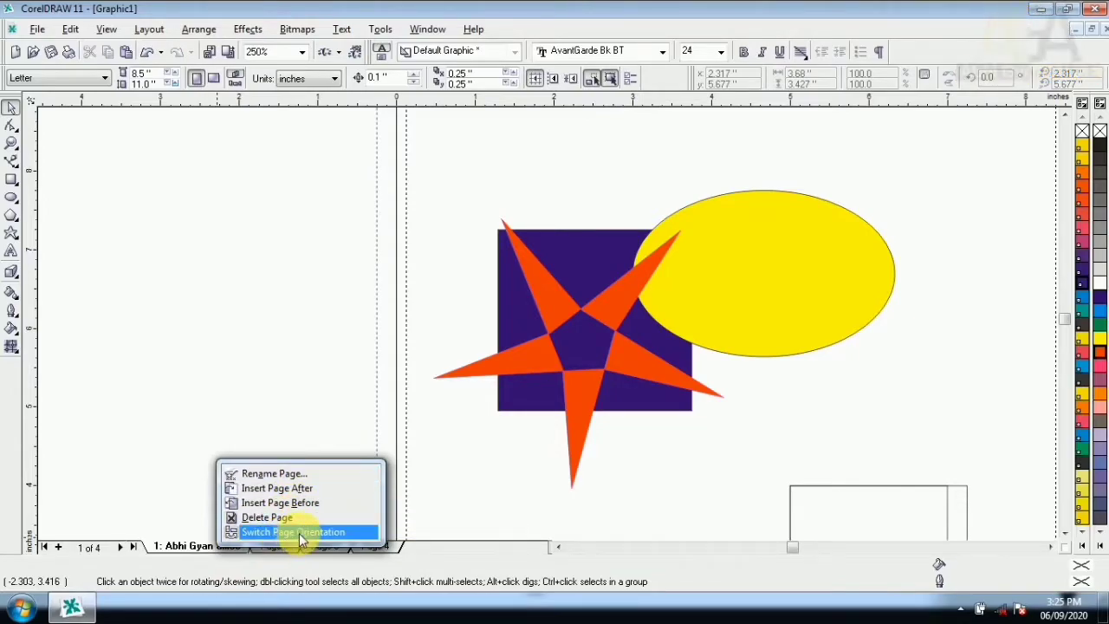
left_click(216, 156)
left_click(145, 30)
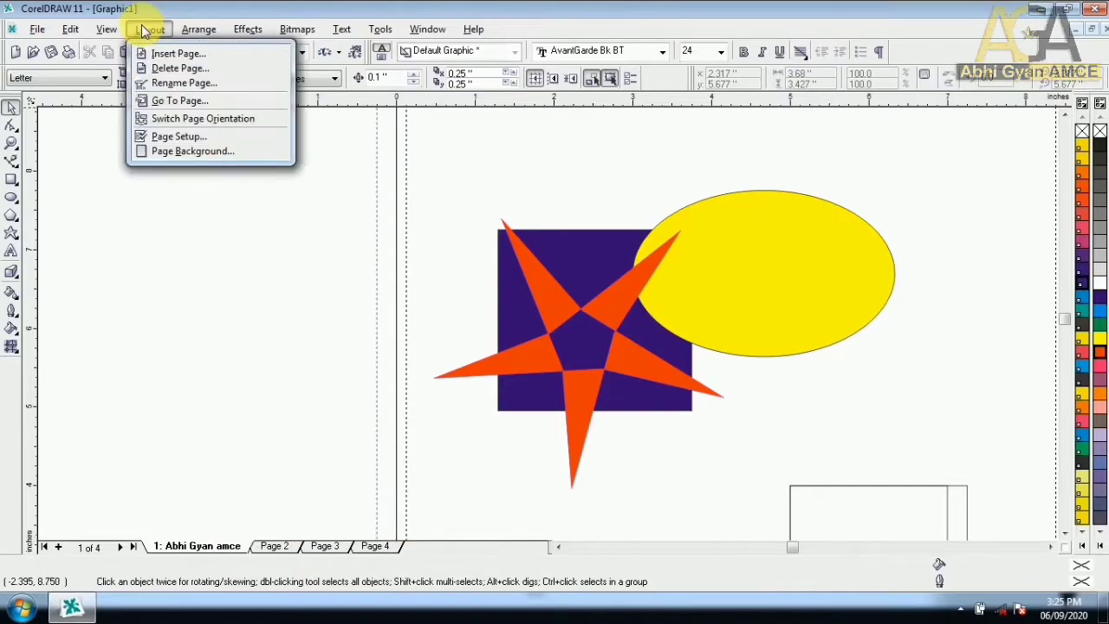
left_click(187, 119)
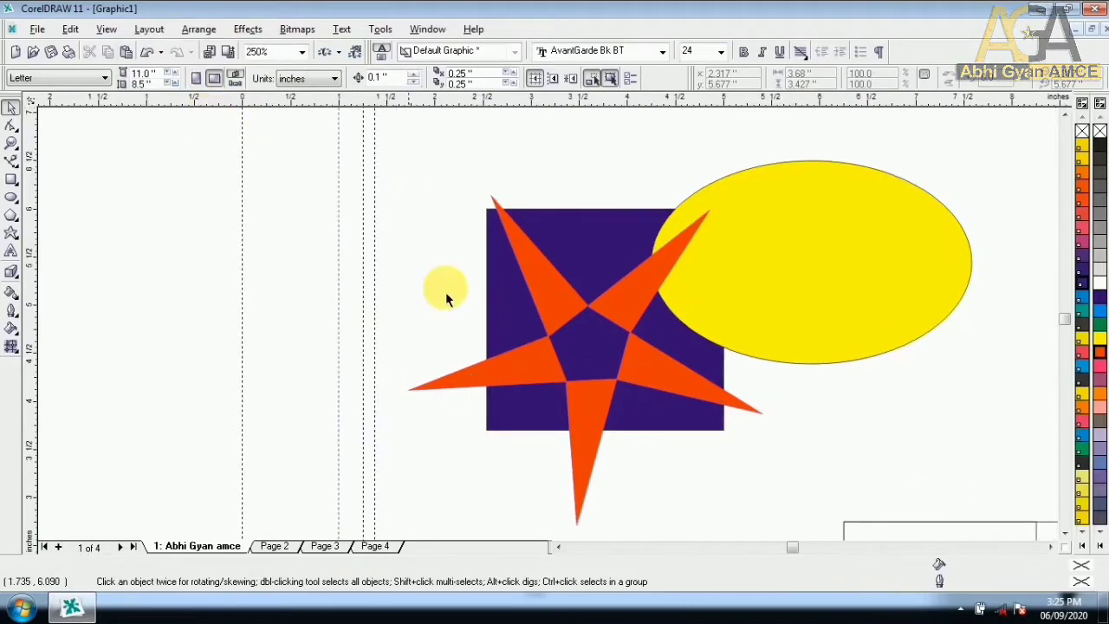
- Set the document's paper size to A4 in the page setup, keeping the landscape orientation
left_click(150, 33)
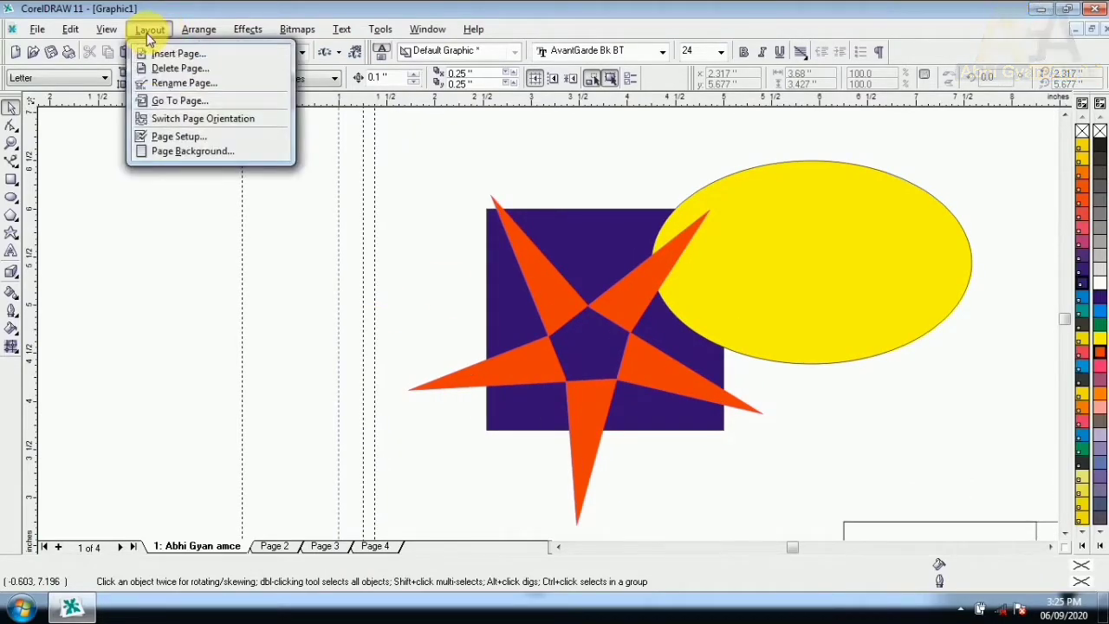
left_click(171, 139)
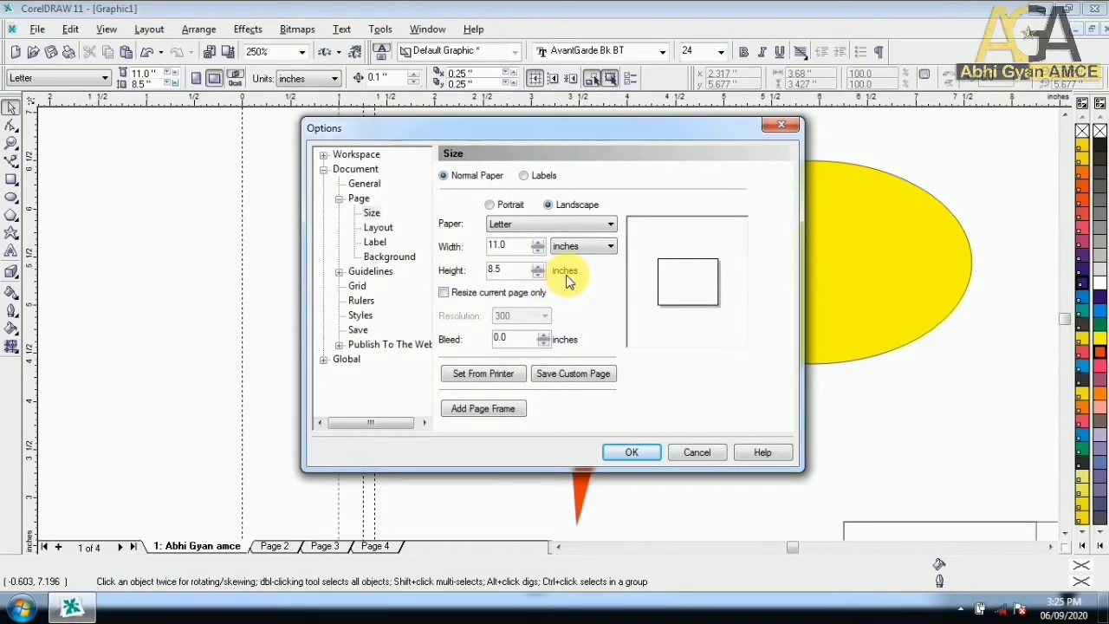
left_click(528, 230)
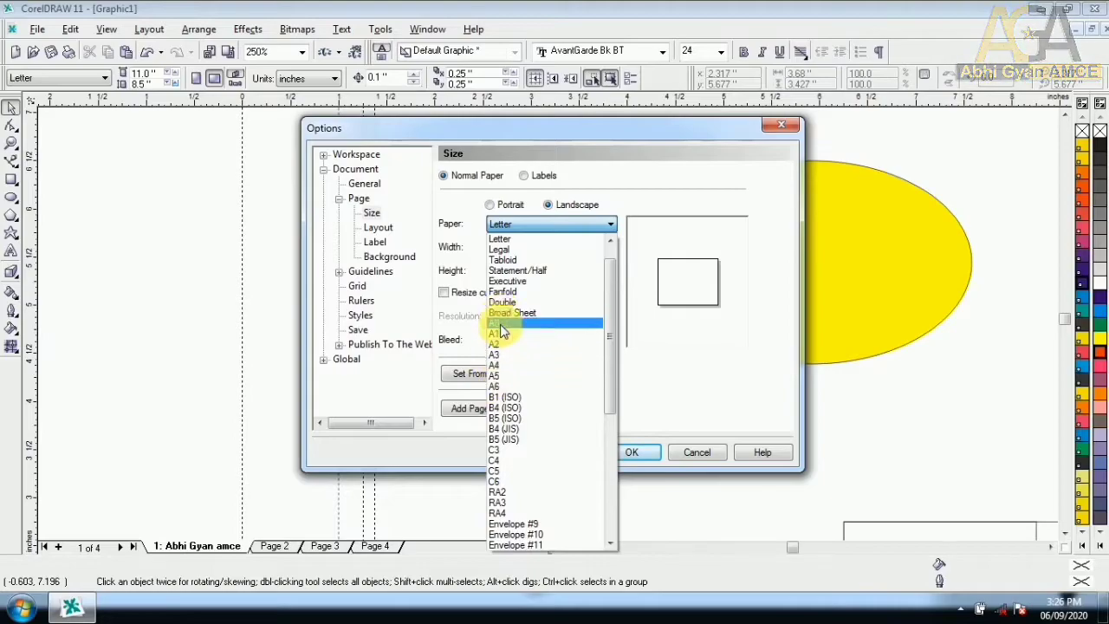
left_click(494, 365)
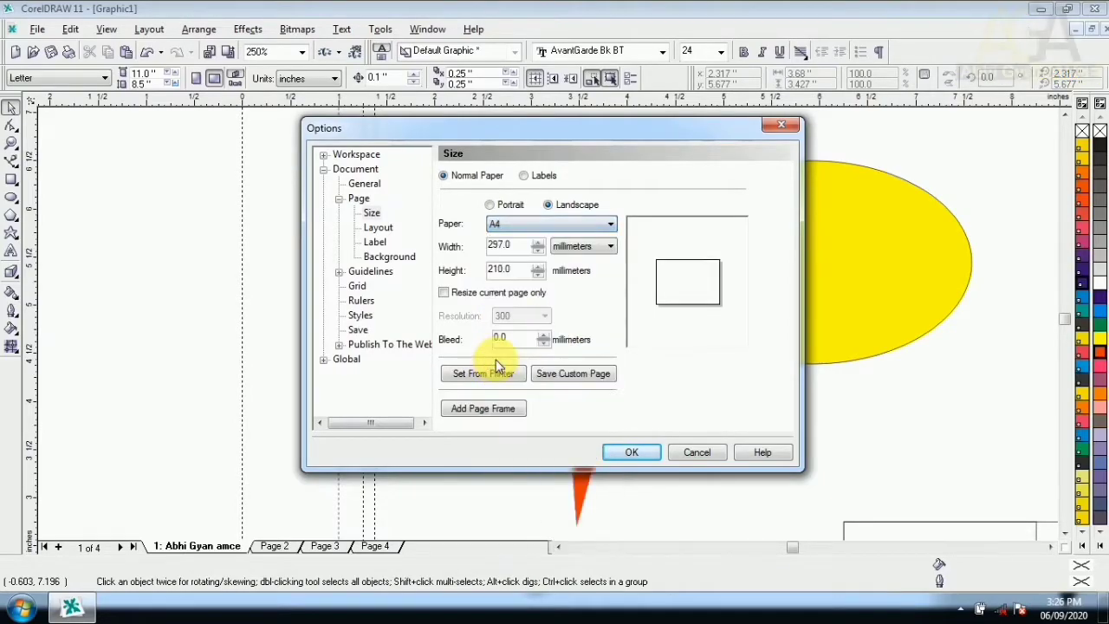
left_click(632, 453)
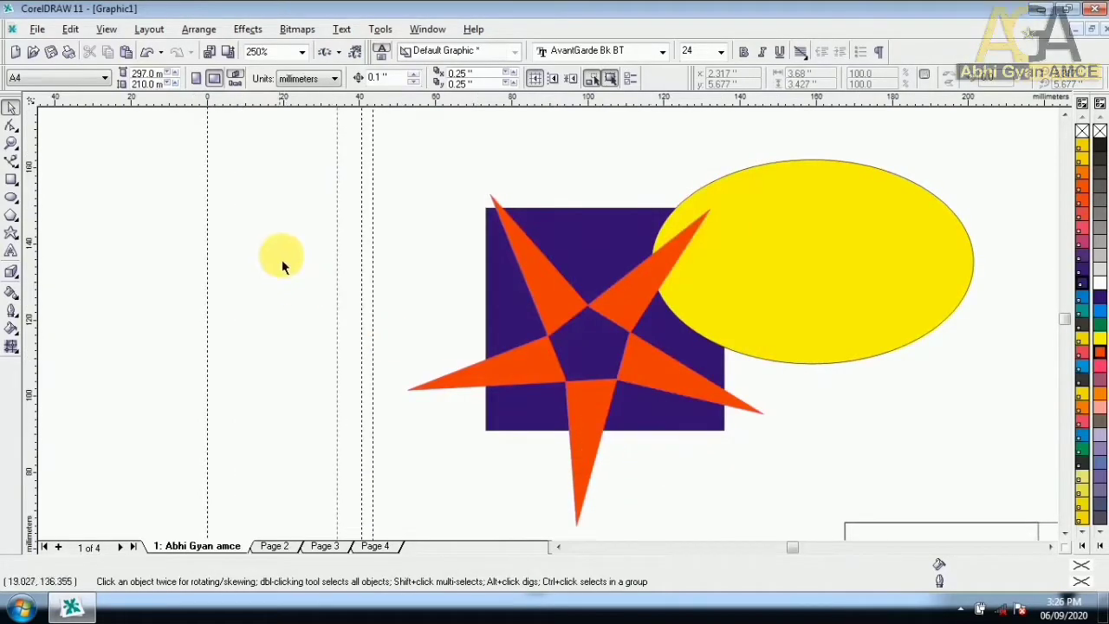
scroll(282, 265, "up", 1)
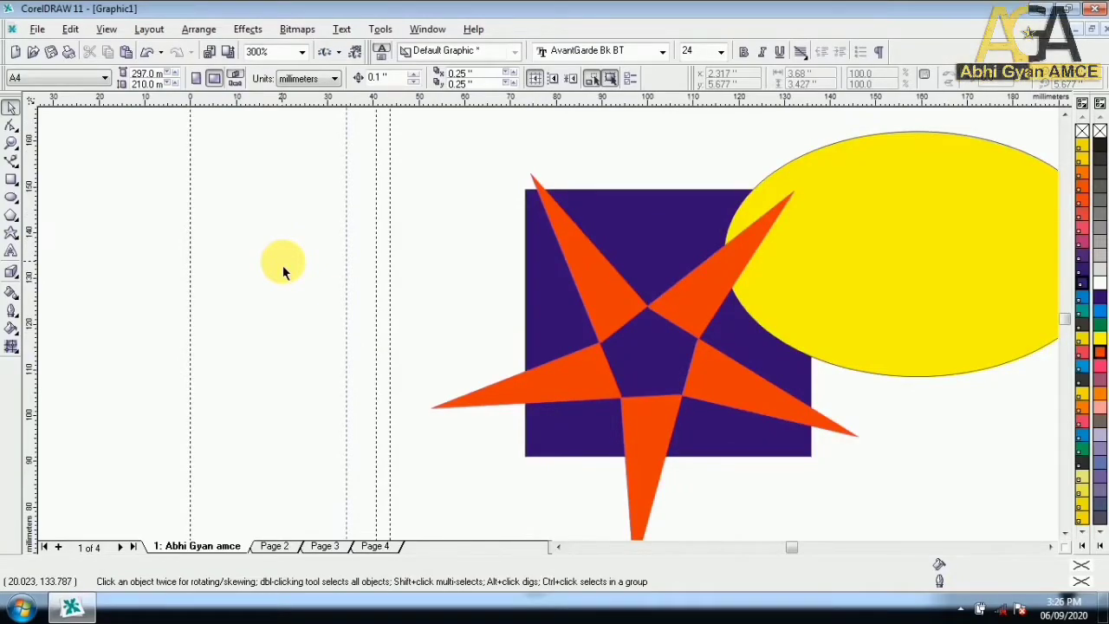
- Give the page a solid dark purple-blue background
left_click(151, 32)
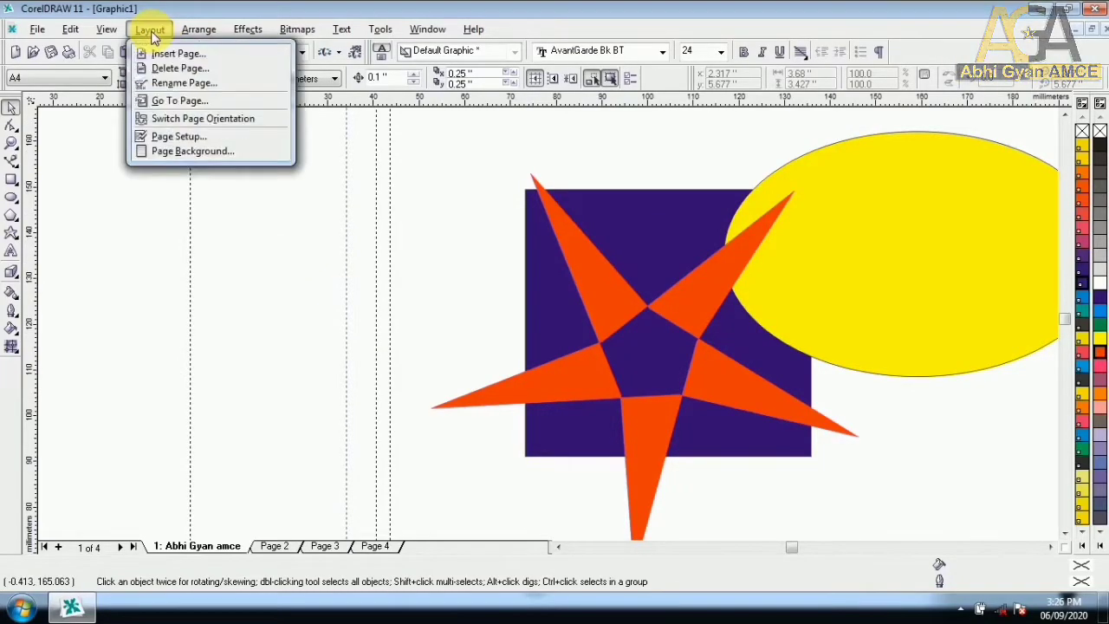
left_click(169, 153)
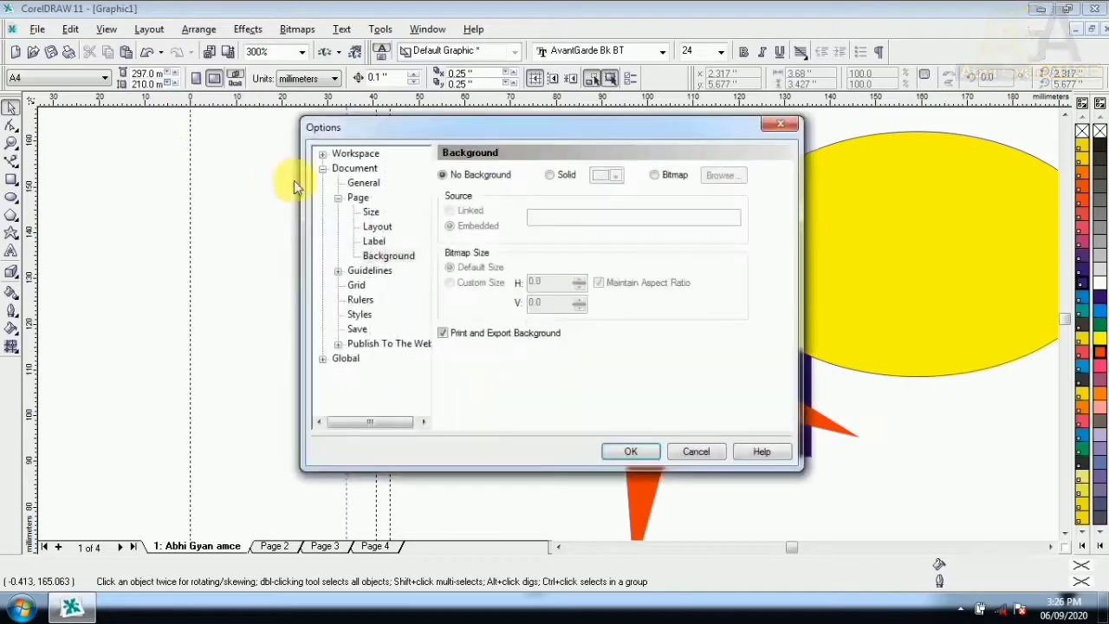
left_click(574, 176)
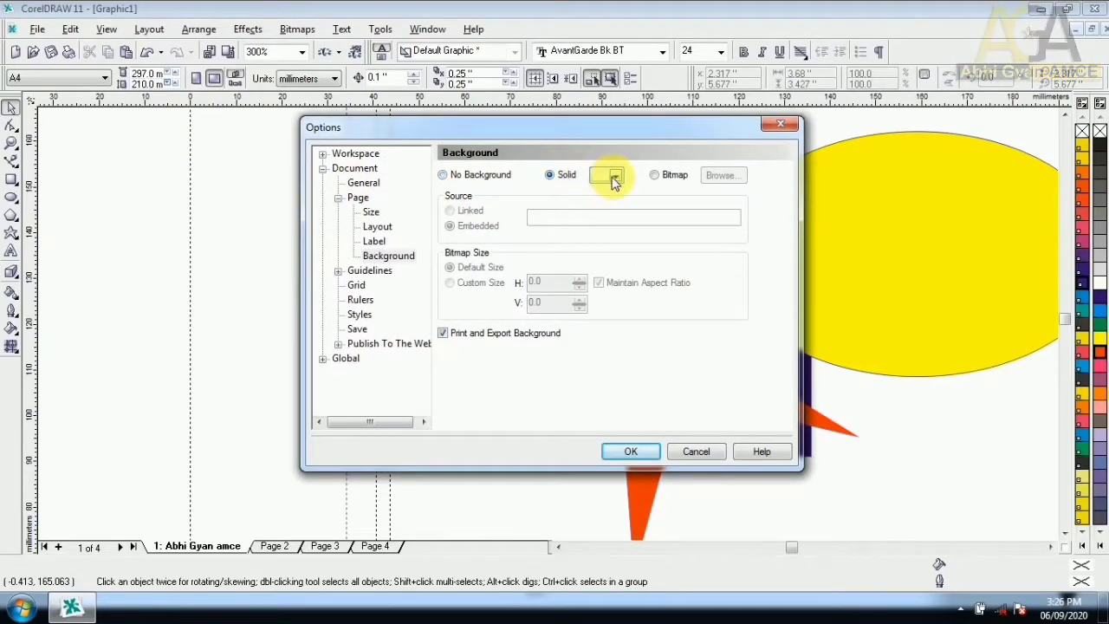
left_click(613, 178)
left_click(661, 215)
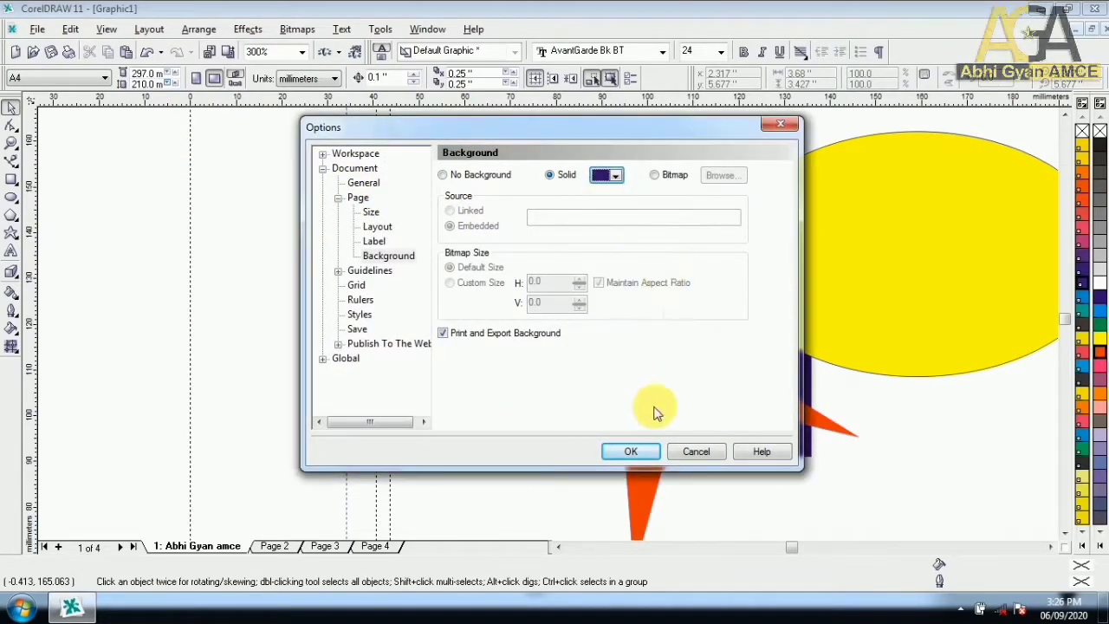
left_click(631, 452)
scroll(355, 364, "down", 1)
scroll(355, 364, "down", 4)
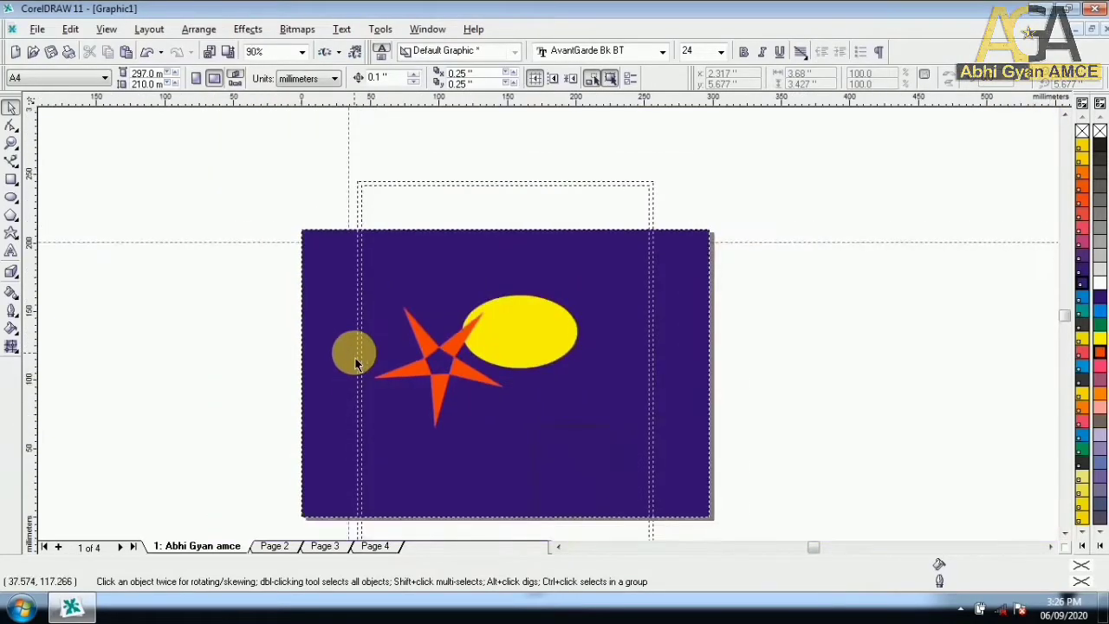
- Set the page background to a bitmap, using the image Untitled.png from the Desktop
left_click(149, 29)
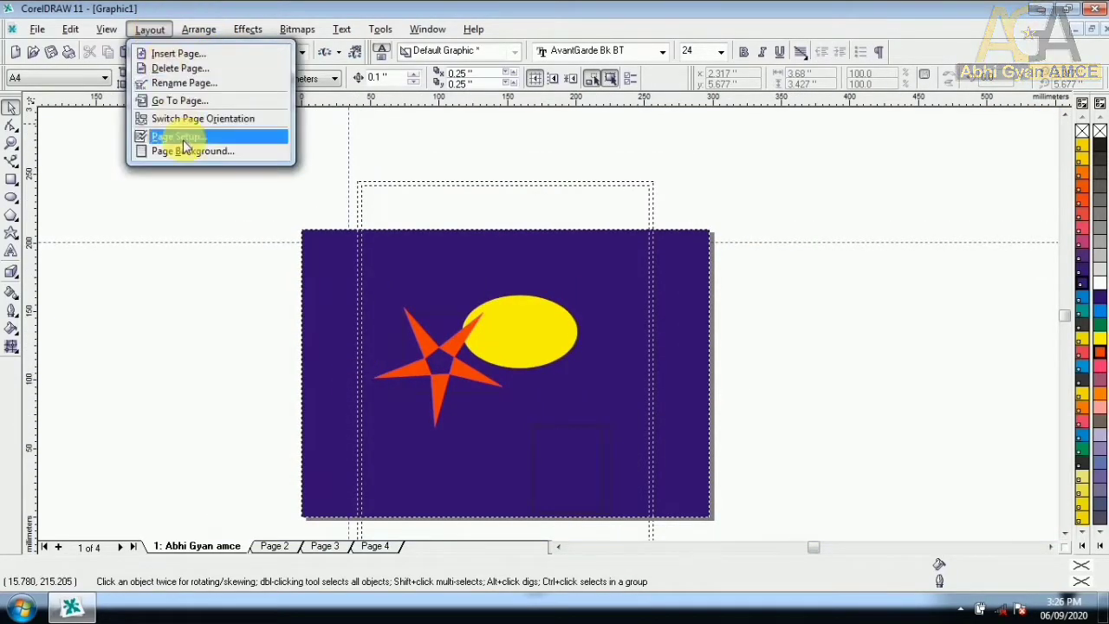
left_click(190, 154)
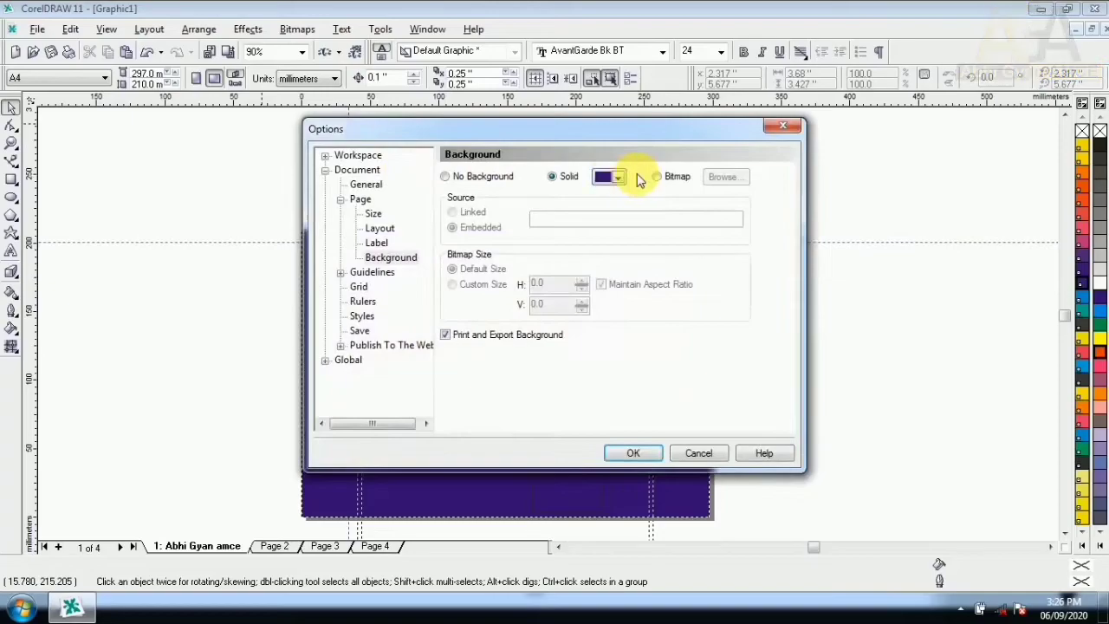
left_click(678, 178)
left_click(721, 178)
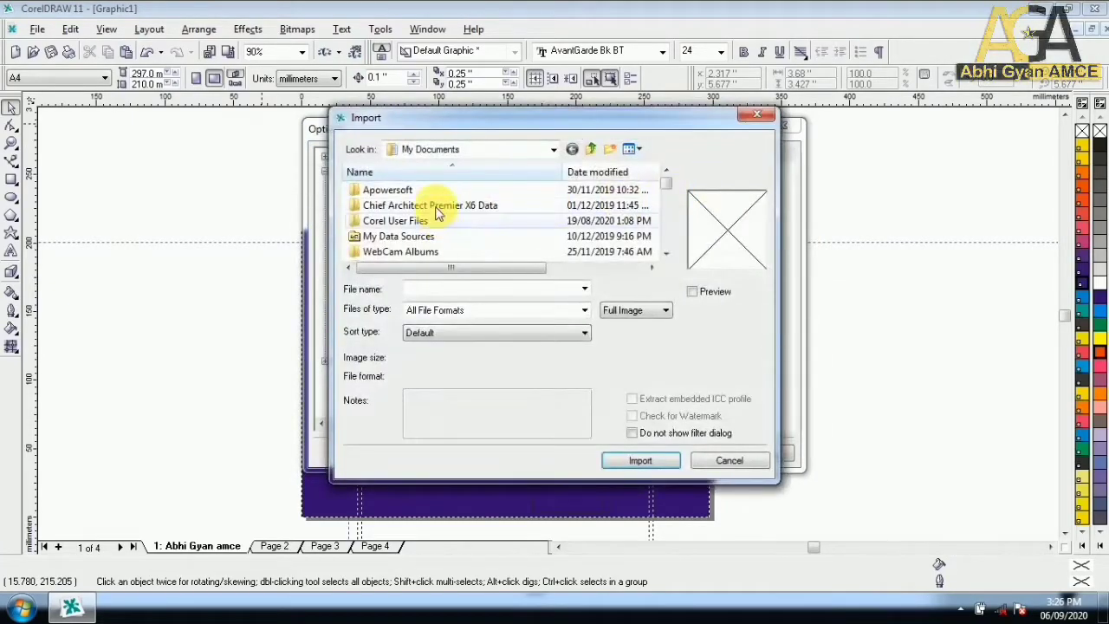
left_click(520, 151)
left_click(416, 166)
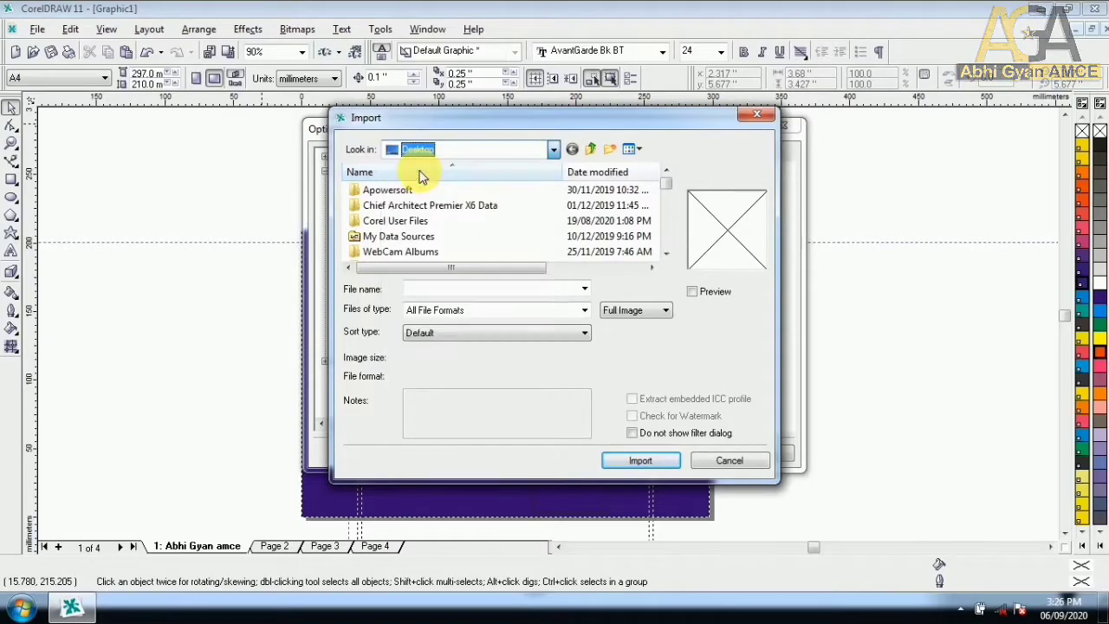
left_click_drag(666, 194, 668, 258)
left_click(411, 220)
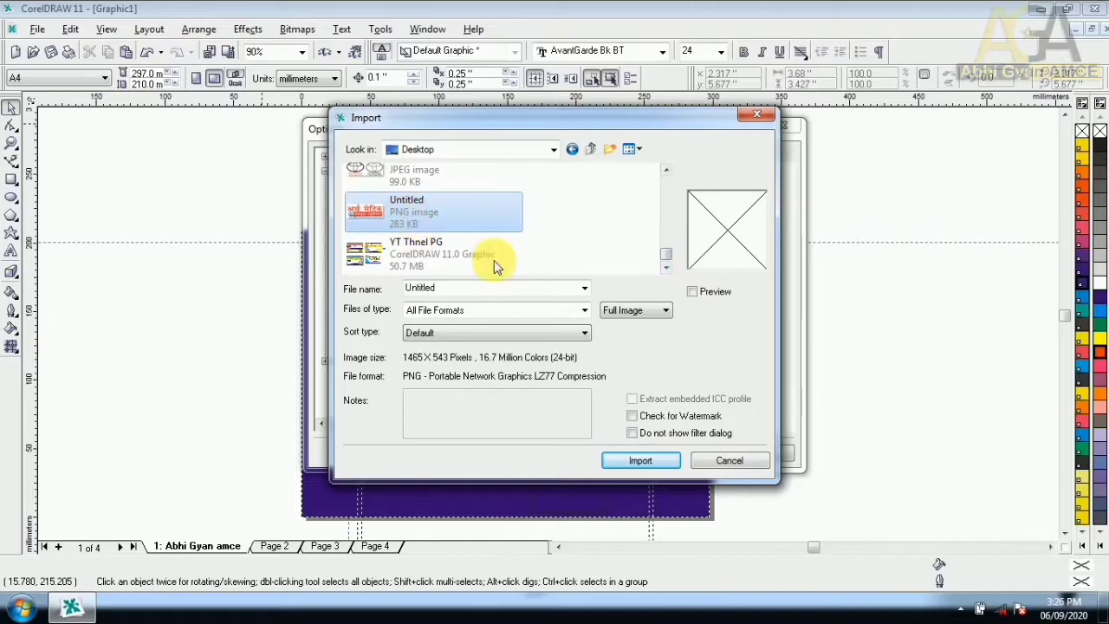
left_click(639, 461)
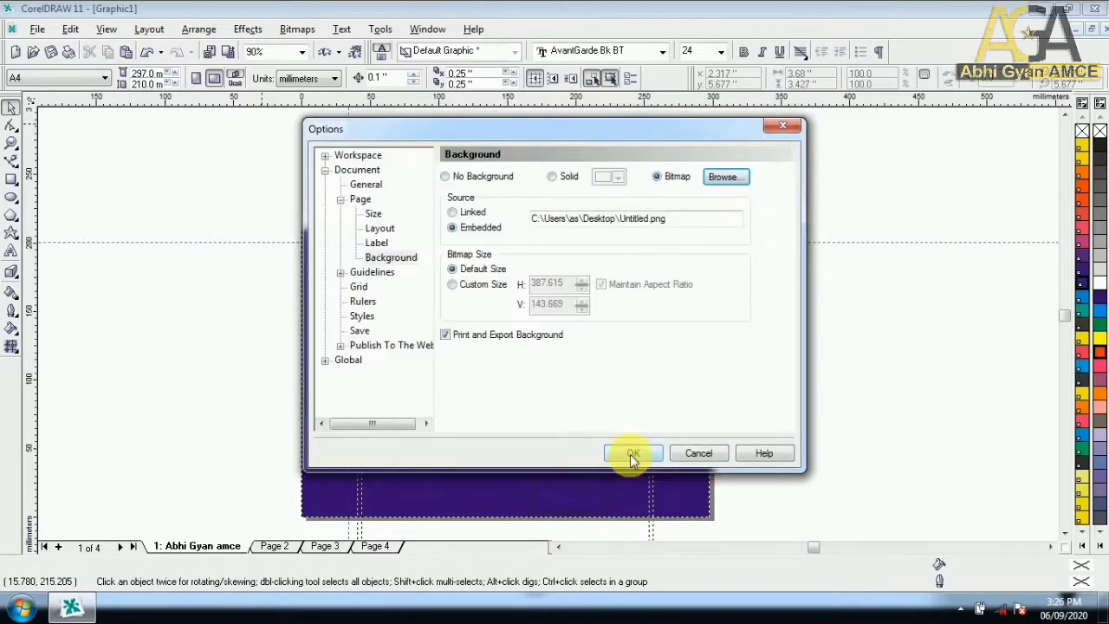
left_click(634, 459)
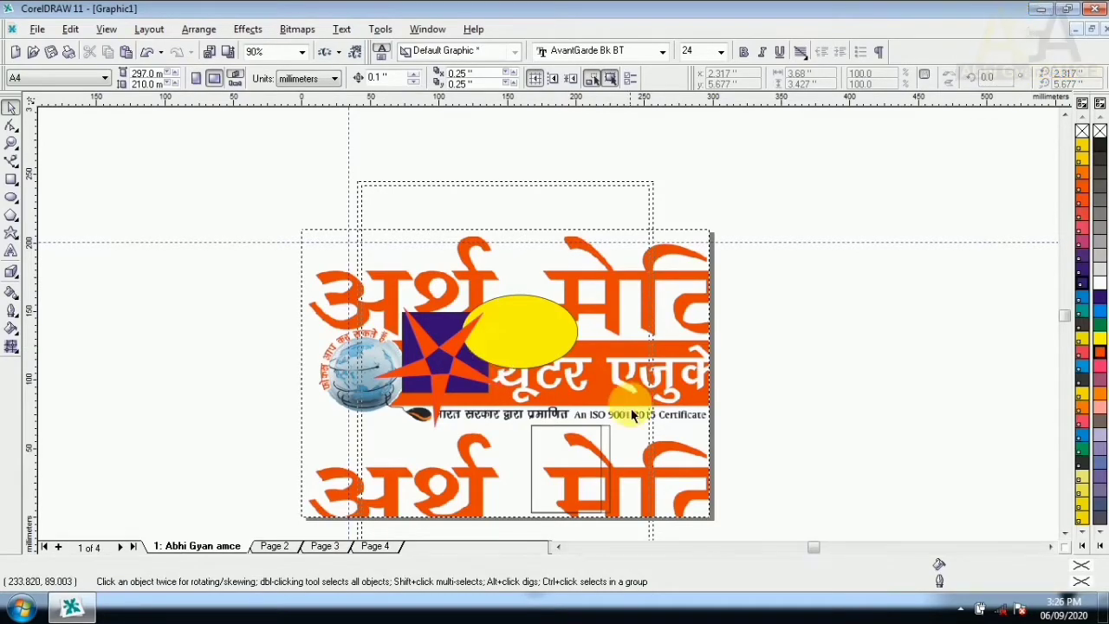
- Keep the background bitmap embedded, switch it to Custom Size and turn off Maintain Aspect Ratio
left_click(149, 29)
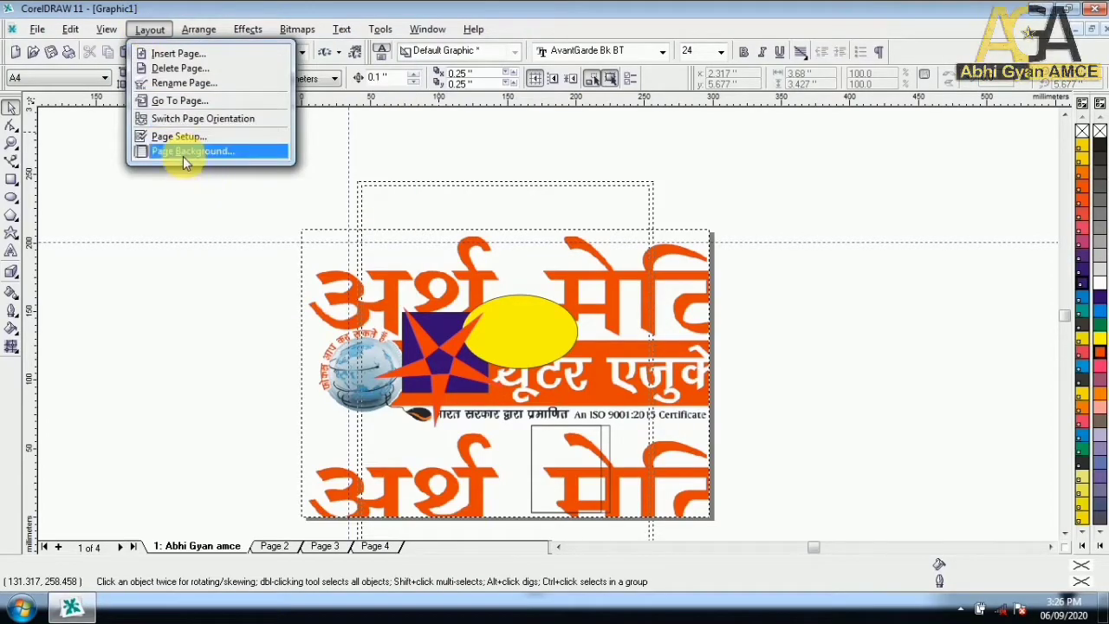
left_click(189, 153)
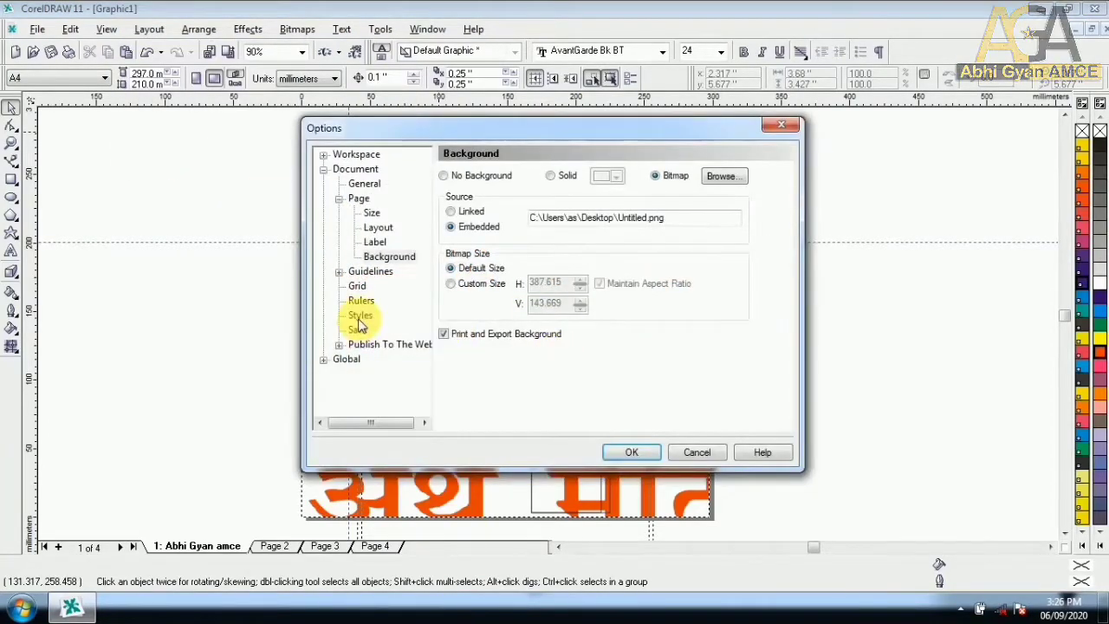
left_click(452, 227)
left_click(465, 291)
left_click(599, 284)
left_click(638, 458)
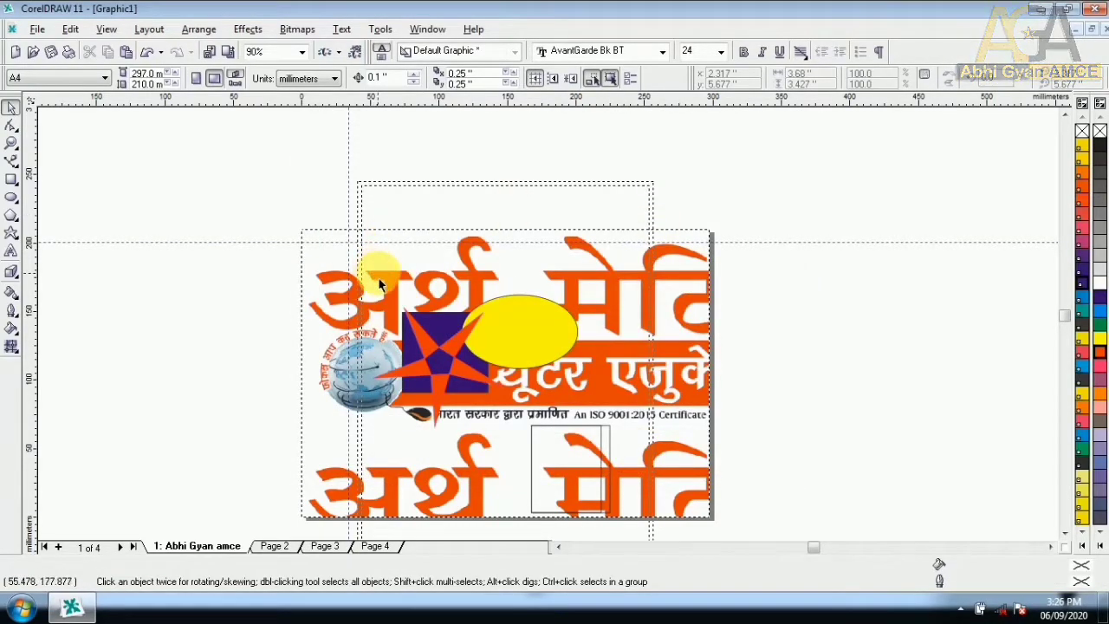
- Switch the page to portrait orientation and back to landscape
left_click(195, 78)
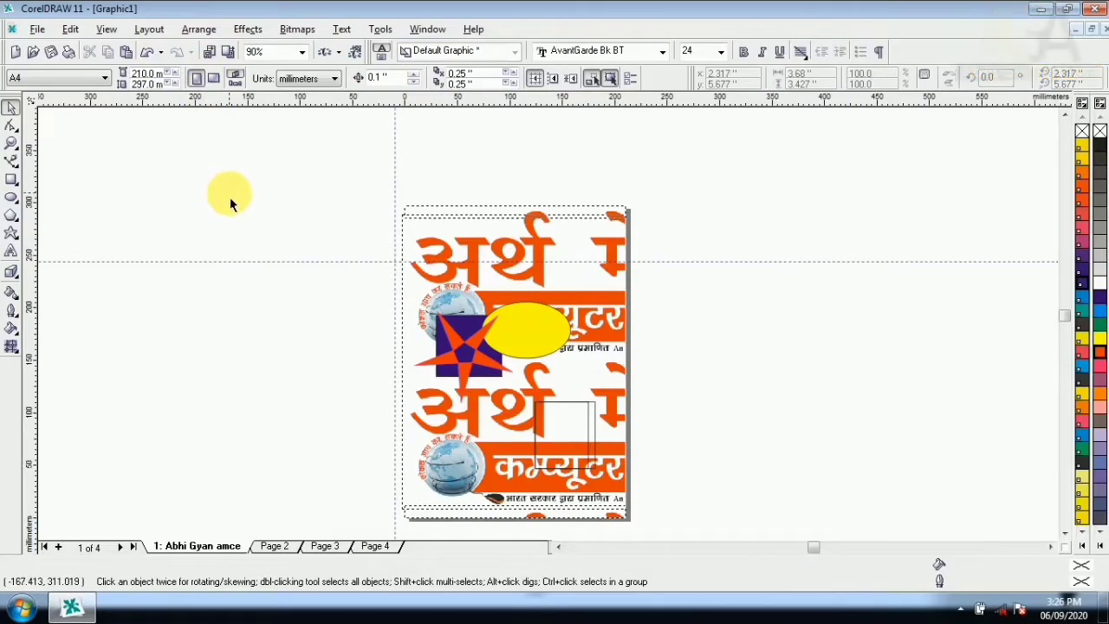
left_click(213, 78)
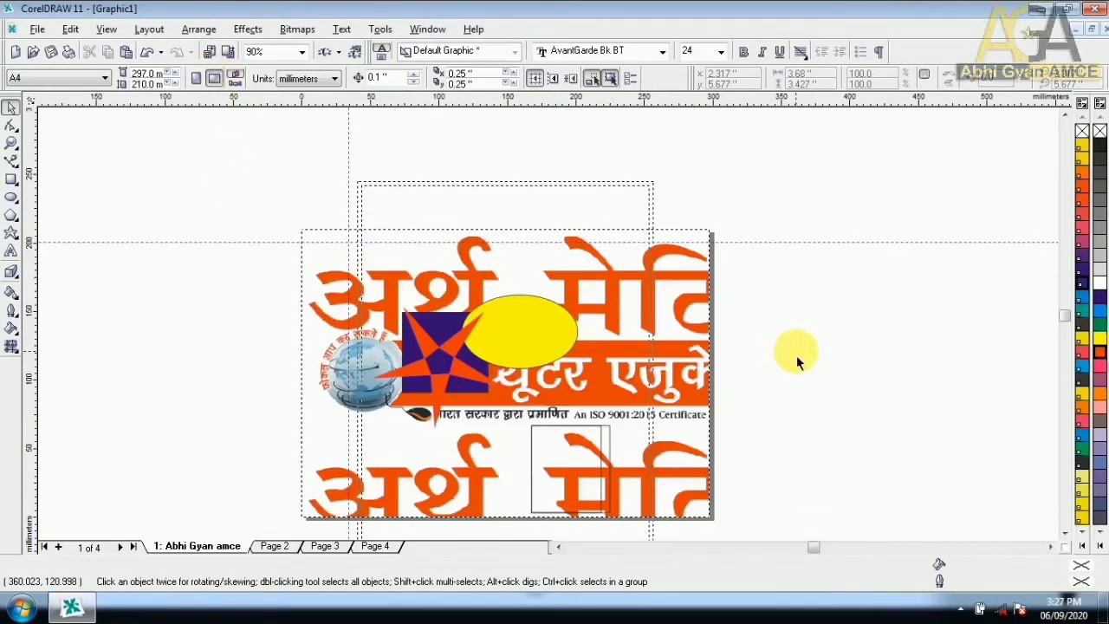
left_click(150, 29)
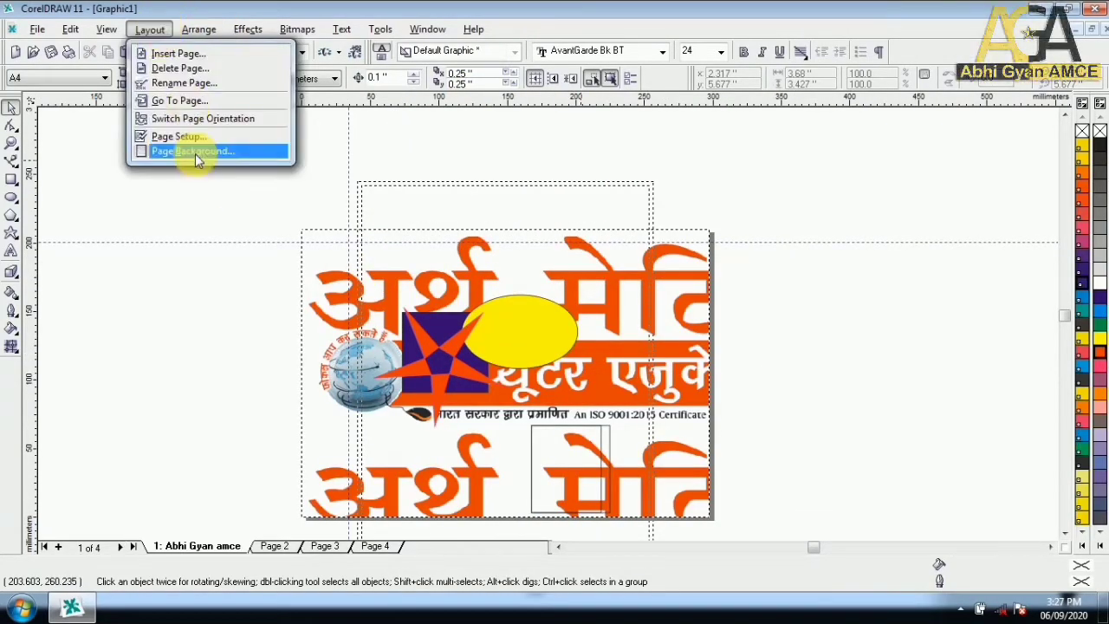
mouse_move(102, 31)
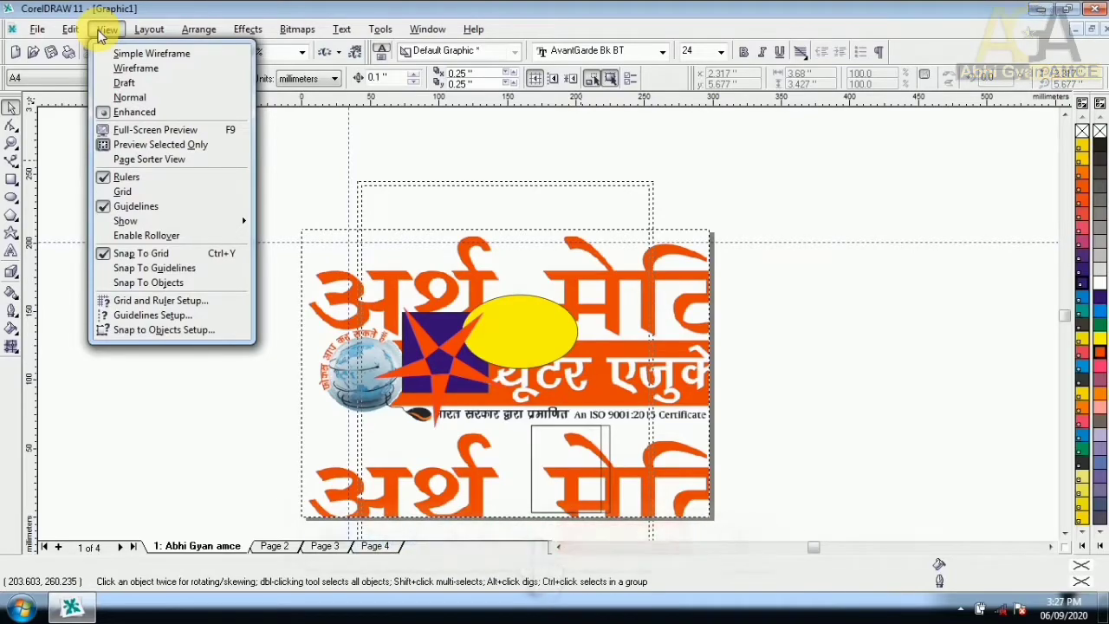
mouse_move(198, 31)
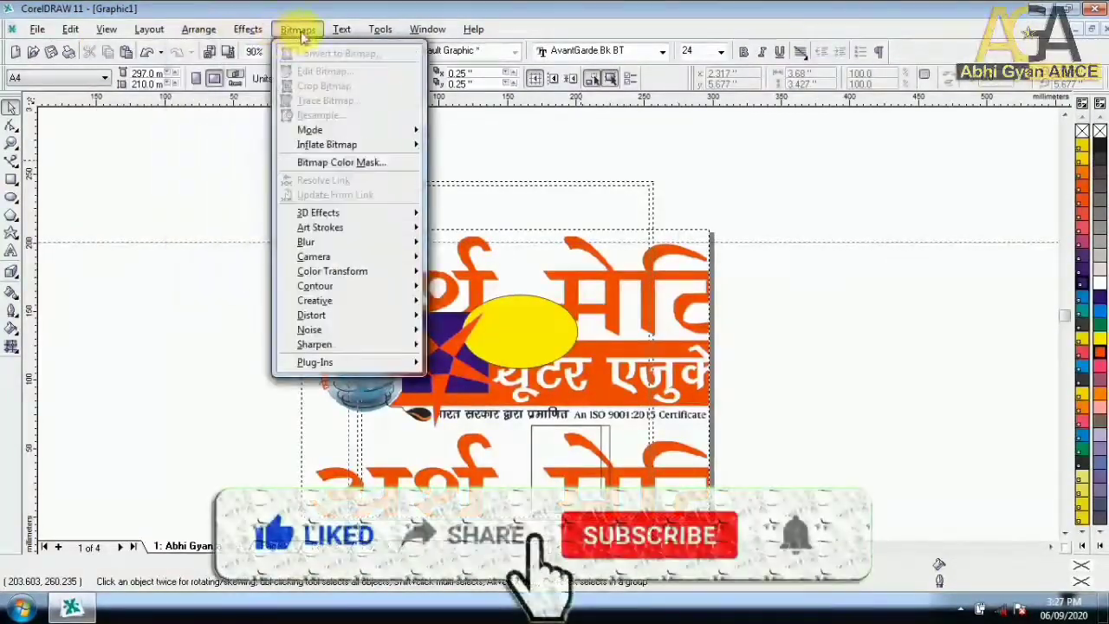
mouse_move(339, 39)
left_click(198, 159)
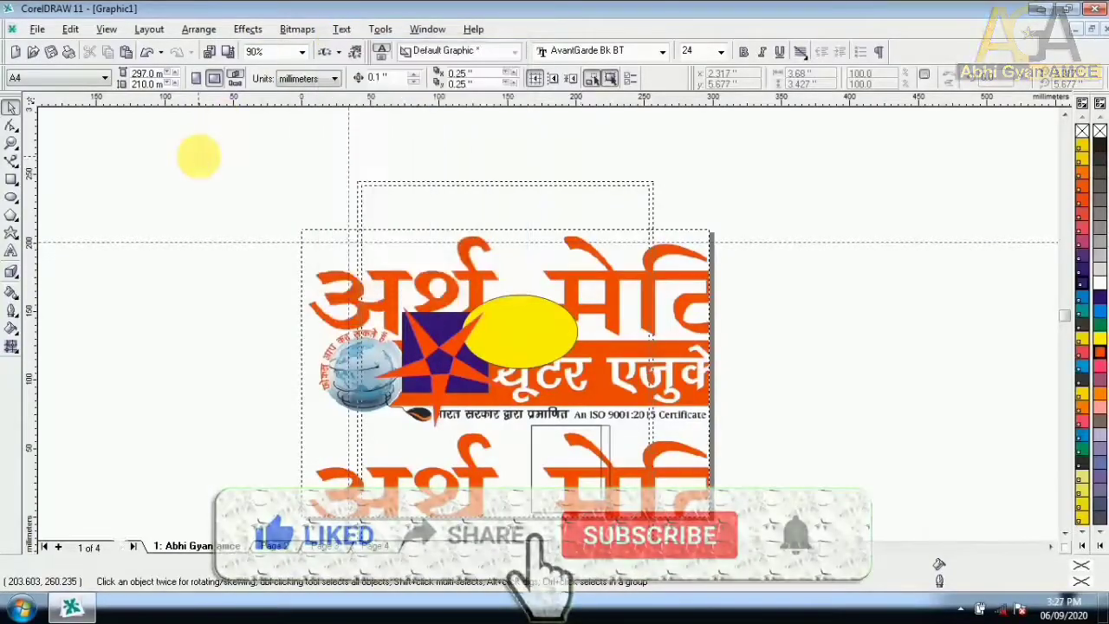